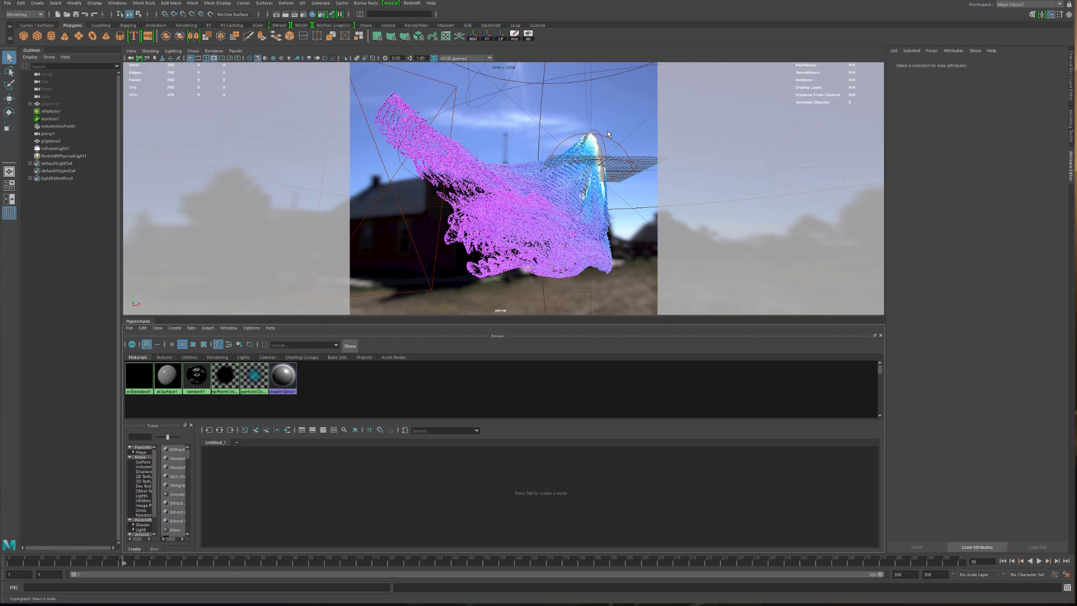
- Open the color ramp driving the nParticle object's per-particle RGB attribute for editing
{"action": "left_click_drag", "start_coordinate": [576, 227], "coordinate": [497, 244], "text": "alt"}
{"action": "left_click", "coordinate": [497, 244]}
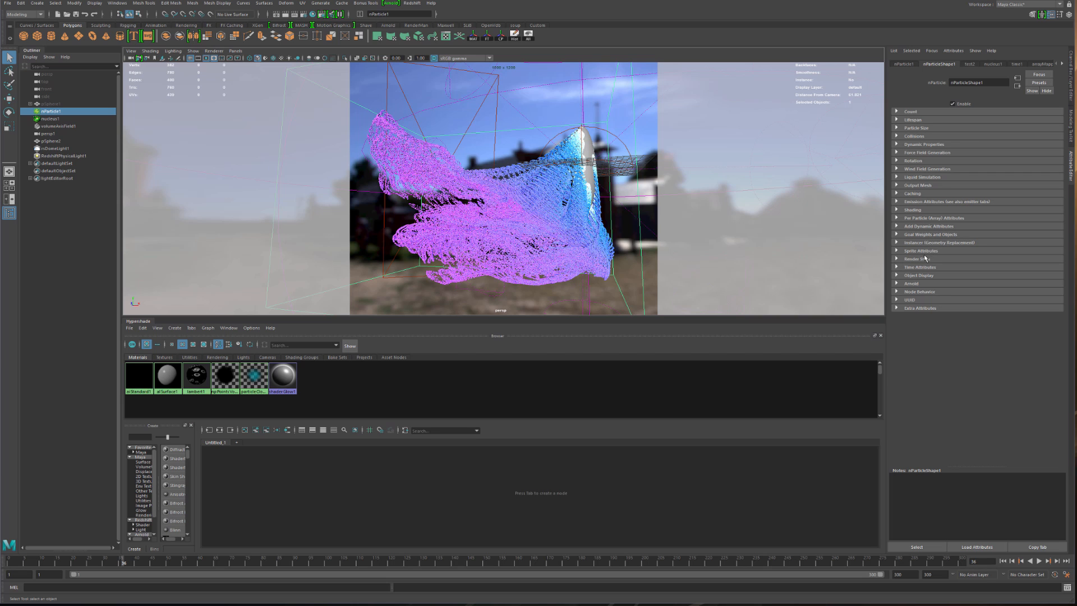
{"action": "left_click", "coordinate": [914, 128]}
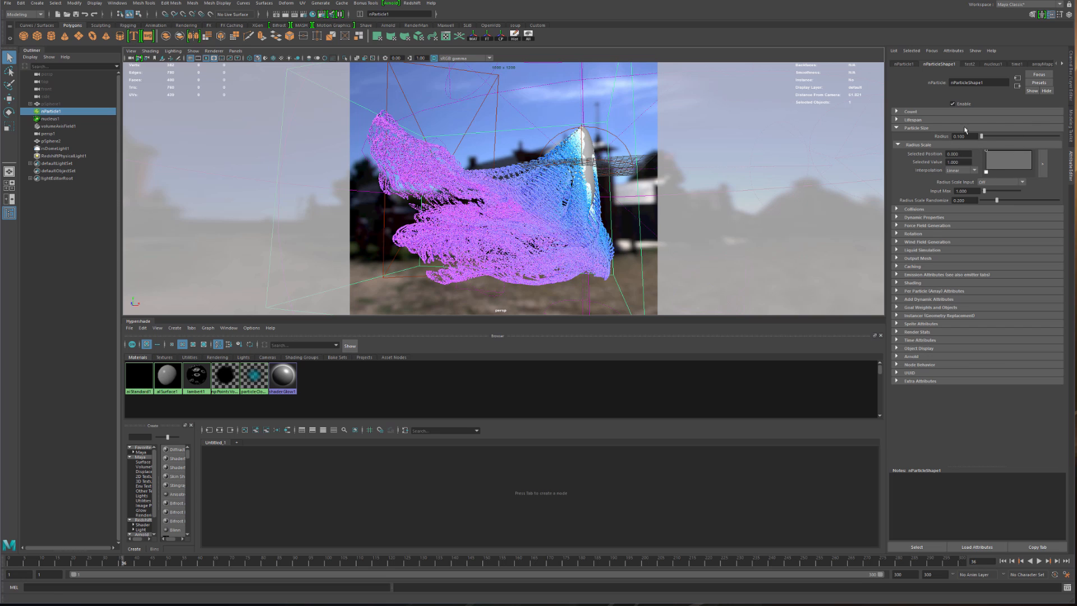
{"action": "left_click", "coordinate": [907, 284]}
{"action": "left_click", "coordinate": [908, 284]}
{"action": "left_click", "coordinate": [908, 291]}
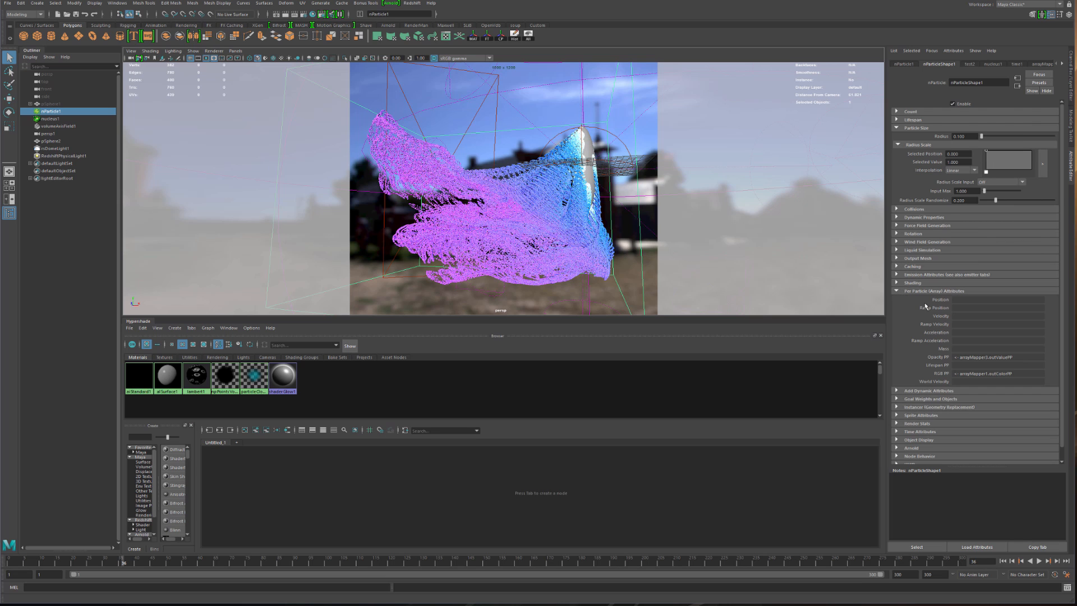
{"action": "right_click", "coordinate": [965, 360]}
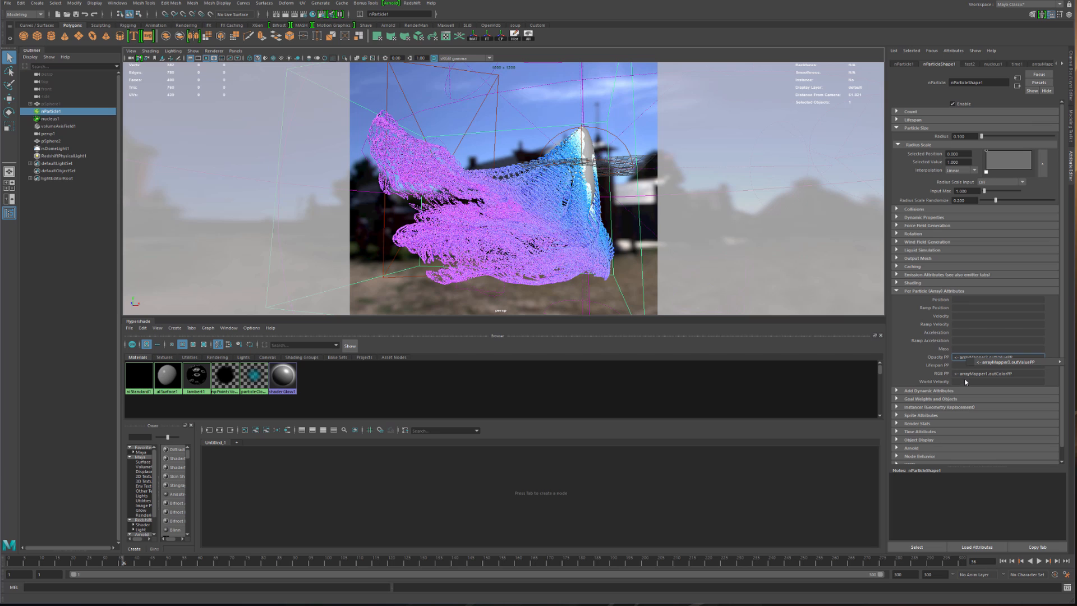
{"action": "right_click", "coordinate": [967, 376]}
{"action": "mouse_move", "coordinate": [983, 380]}
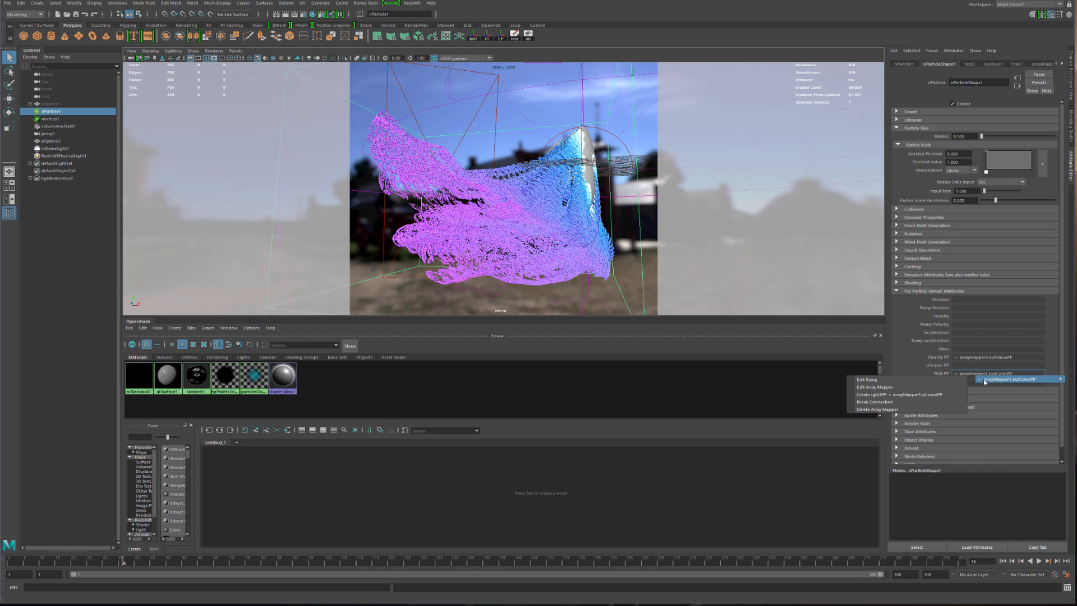
{"action": "left_click", "coordinate": [946, 382]}
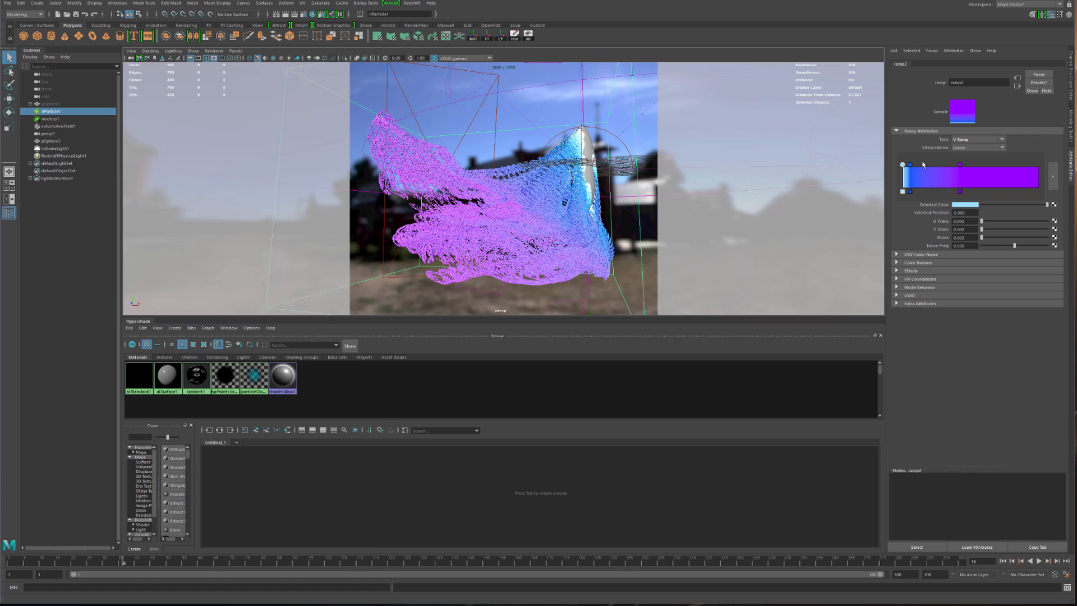
- Shift the ramp's purple marker toward the blue end and add a magenta marker at about 0.51
{"action": "left_click_drag", "start_coordinate": [960, 165], "coordinate": [947, 165]}
{"action": "left_click", "coordinate": [973, 173]}
{"action": "left_click", "coordinate": [969, 206]}
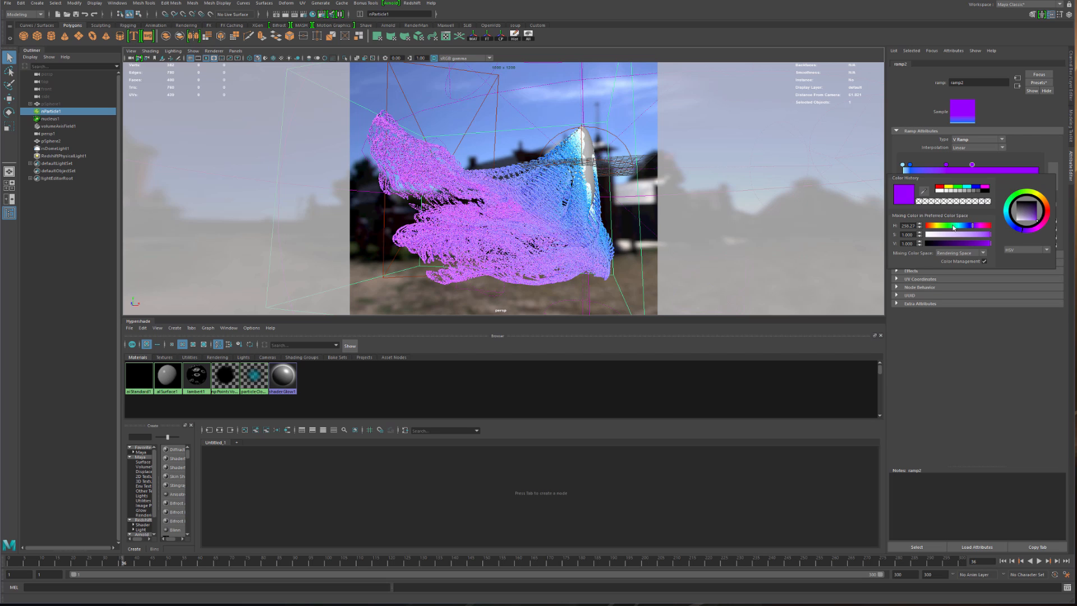
{"action": "left_click_drag", "start_coordinate": [968, 229], "coordinate": [980, 226]}
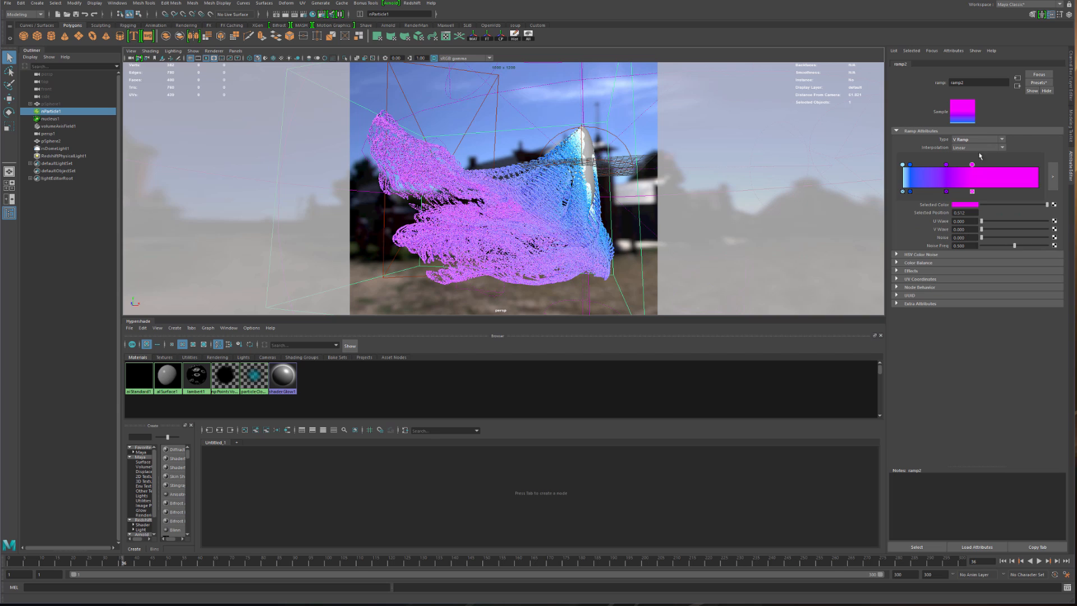
- Try bunching the purple and magenta ramp markers near the blue end, with magenta at about 0.3
{"action": "mouse_move", "coordinate": [947, 165]}
{"action": "left_mouse_down"}
{"action": "mouse_move", "coordinate": [969, 165]}
{"action": "mouse_move", "coordinate": [953, 165]}
{"action": "left_mouse_up"}
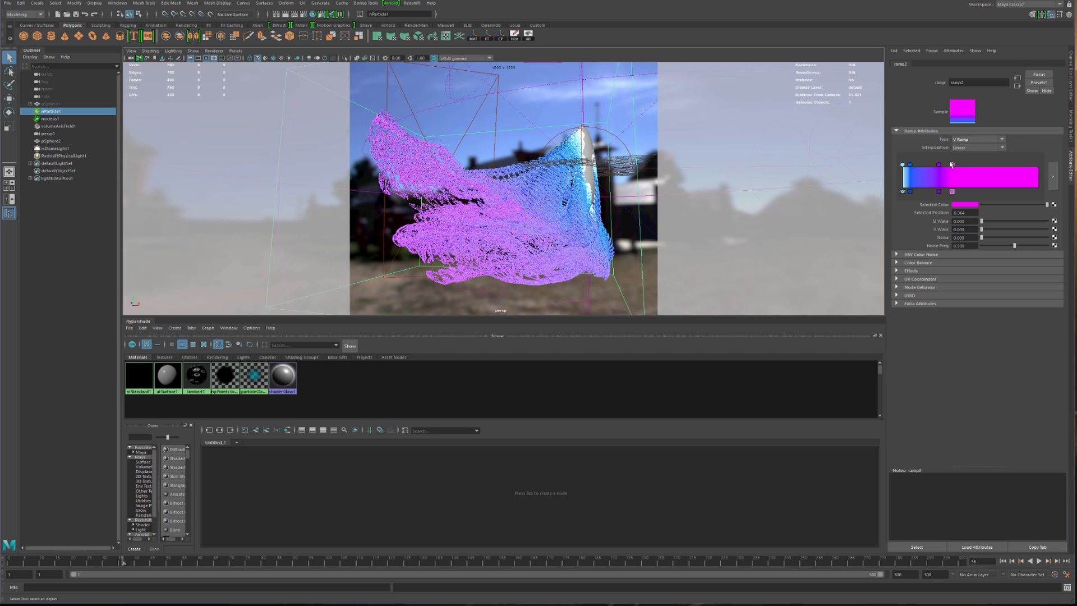
{"action": "mouse_move", "coordinate": [952, 165]}
{"action": "left_mouse_down"}
{"action": "mouse_move", "coordinate": [1040, 175]}
{"action": "mouse_move", "coordinate": [934, 169]}
{"action": "mouse_move", "coordinate": [944, 167]}
{"action": "left_mouse_up"}
{"action": "left_click_drag", "start_coordinate": [523, 160], "coordinate": [563, 176], "text": "alt"}
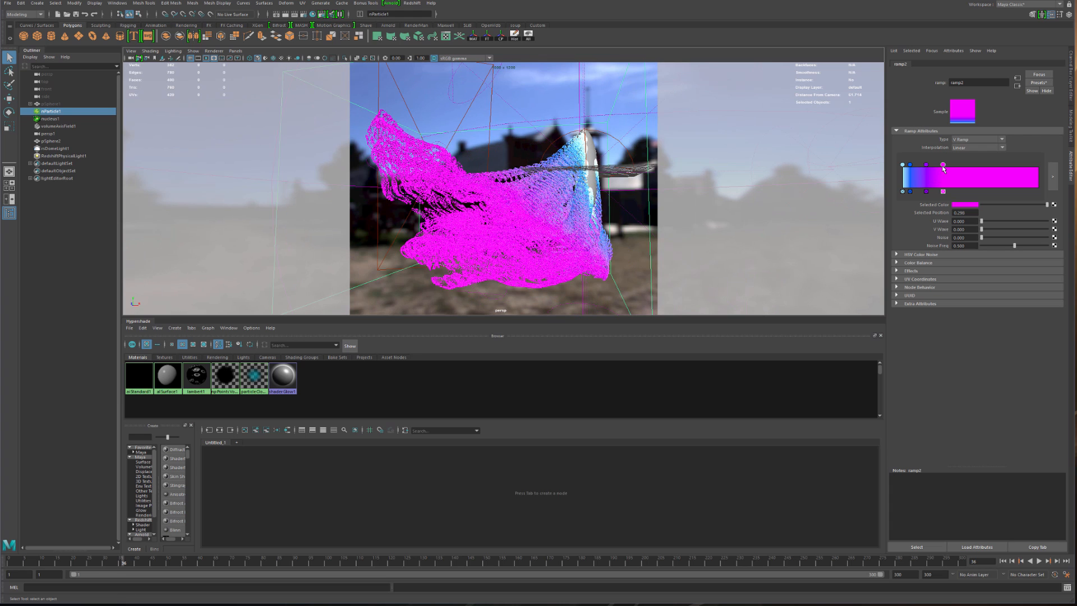
- Spread the ramp markers out, placing magenta at about 0.72, purple at about 0.33 and blue at about 0.11
{"action": "left_click_drag", "start_coordinate": [943, 166], "coordinate": [1001, 166]}
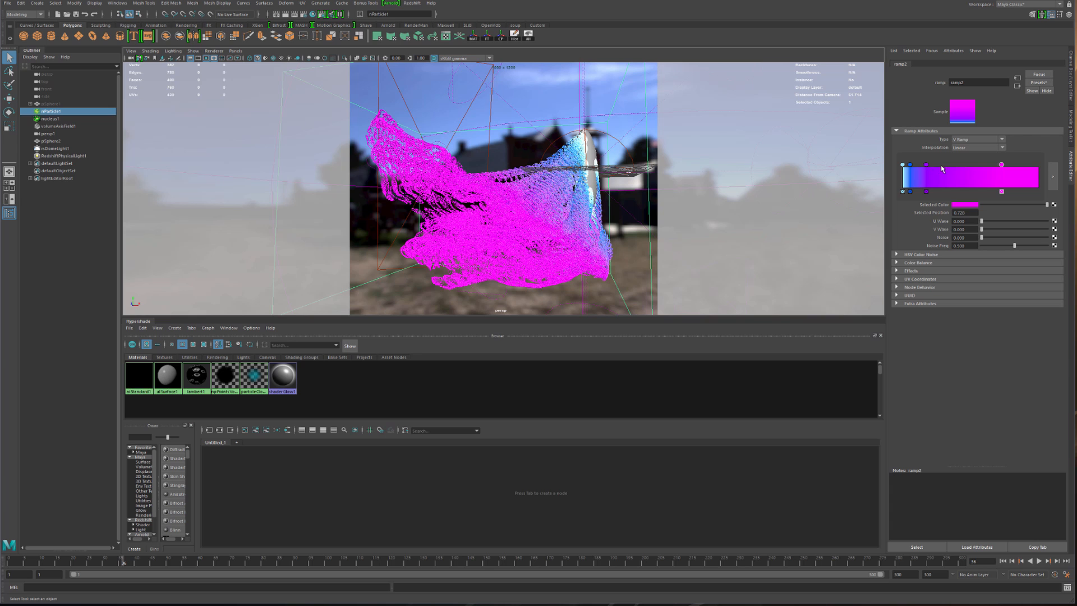
{"action": "left_click_drag", "start_coordinate": [928, 167], "coordinate": [950, 168]}
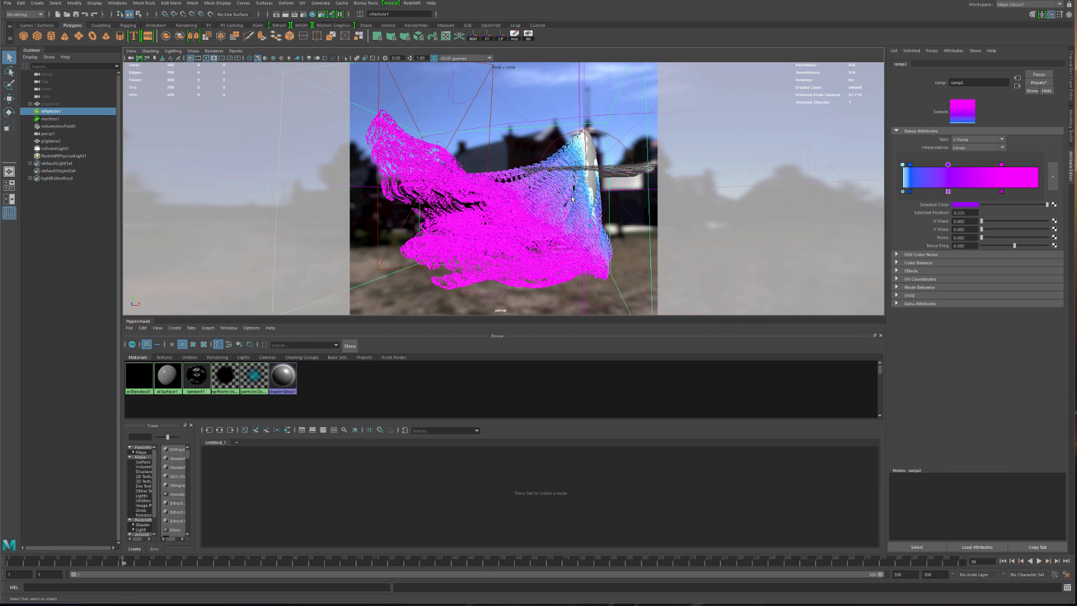
{"action": "left_click_drag", "start_coordinate": [577, 197], "coordinate": [482, 204], "text": "alt"}
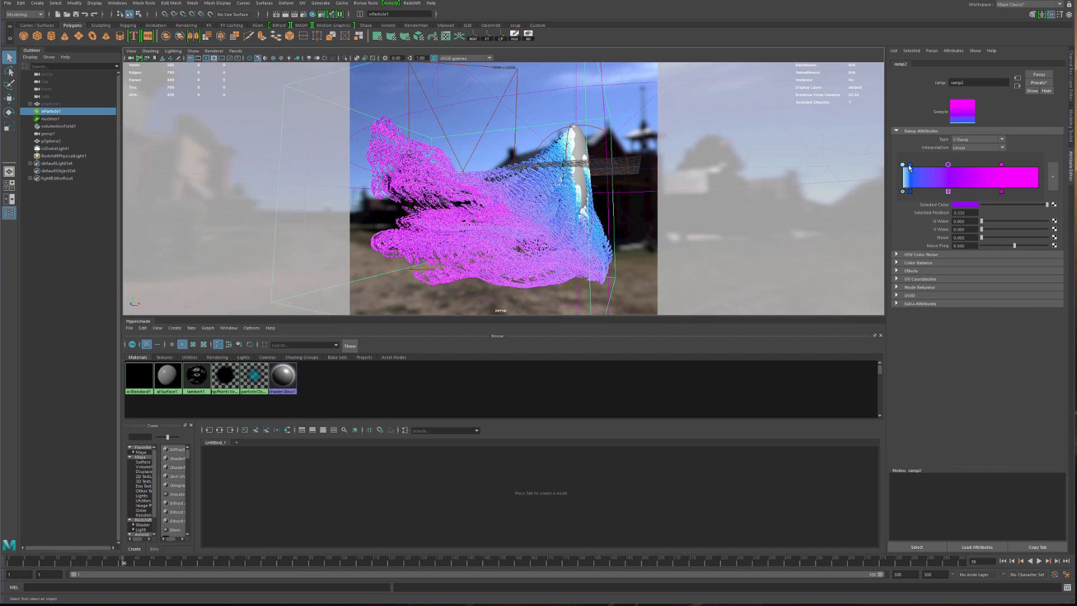
{"action": "left_click_drag", "start_coordinate": [911, 165], "coordinate": [919, 166]}
{"action": "left_click_drag", "start_coordinate": [512, 180], "coordinate": [796, 199], "text": "alt"}
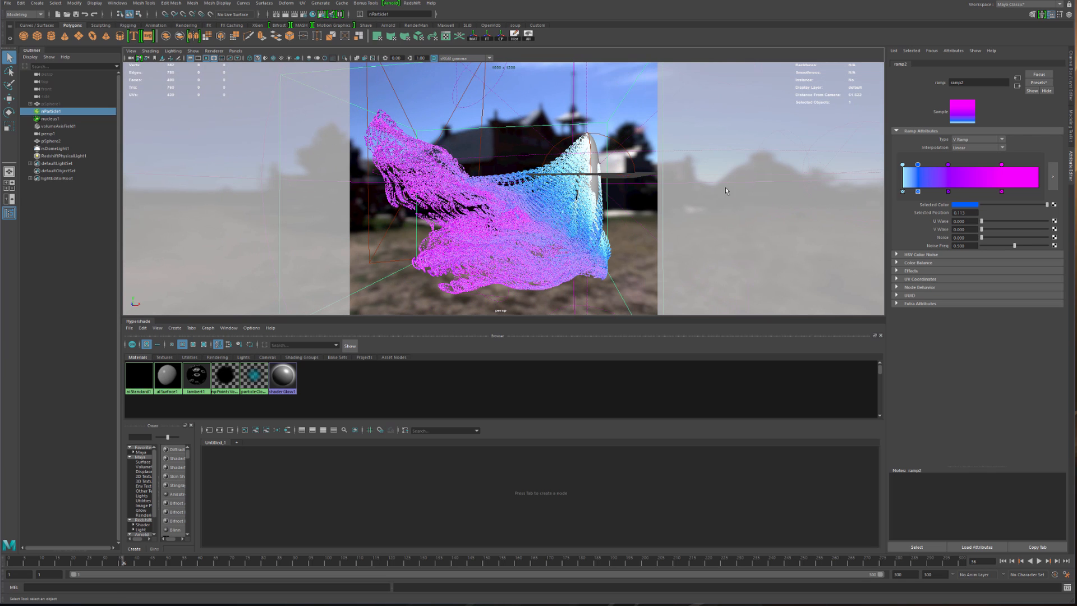
- Start a Redshift IPR render of the current frame and frame the whole particle cloud in it
{"action": "left_click", "coordinate": [295, 14]}
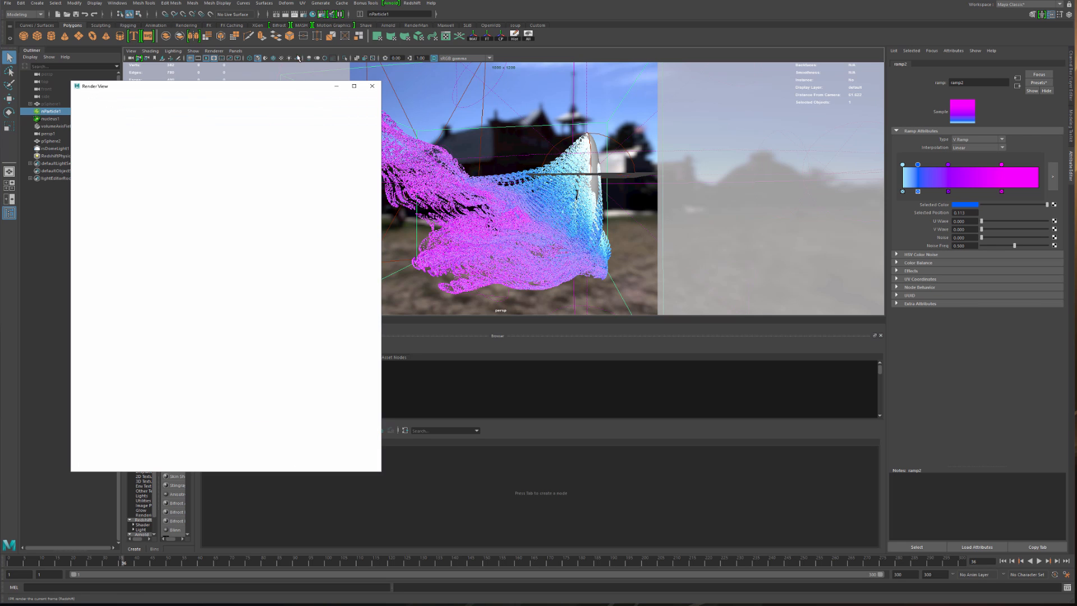
{"action": "left_click_drag", "start_coordinate": [226, 86], "coordinate": [272, 80]}
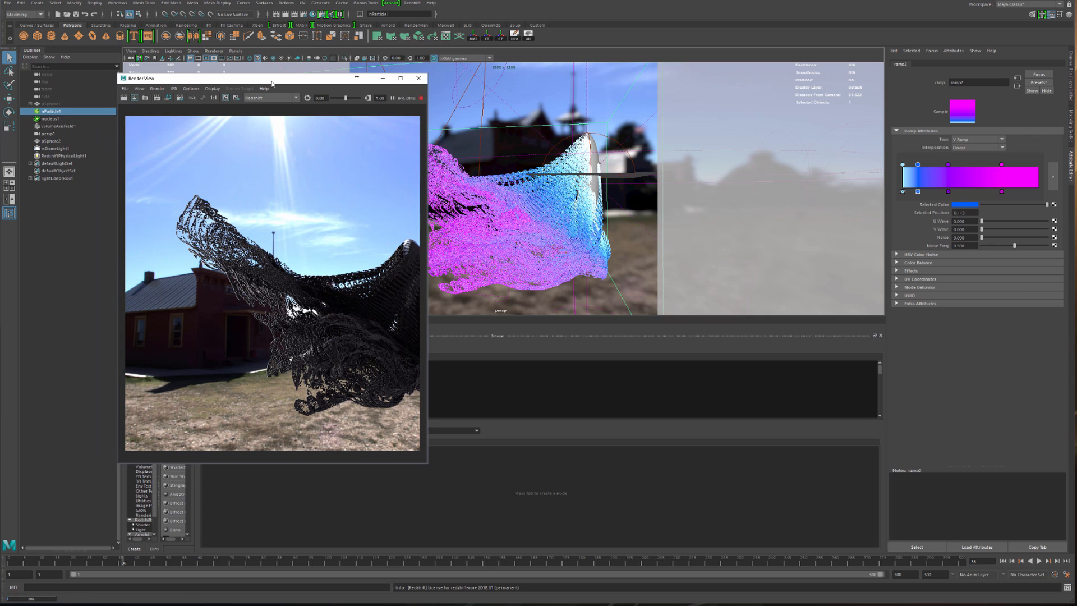
{"action": "left_click_drag", "start_coordinate": [551, 174], "coordinate": [564, 166], "text": "alt"}
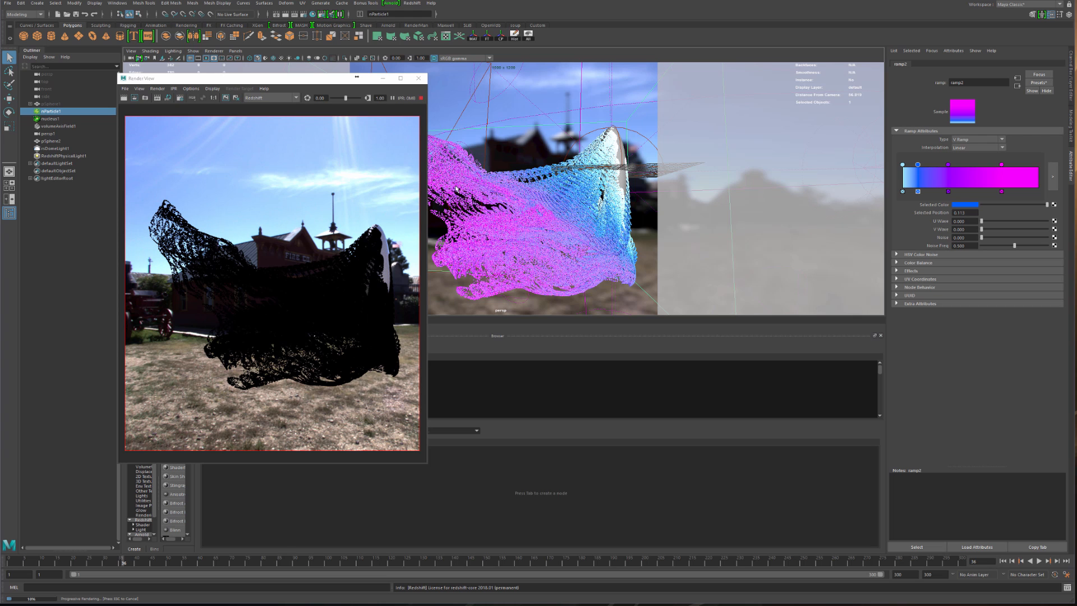
{"action": "left_click_drag", "start_coordinate": [294, 77], "coordinate": [269, 155]}
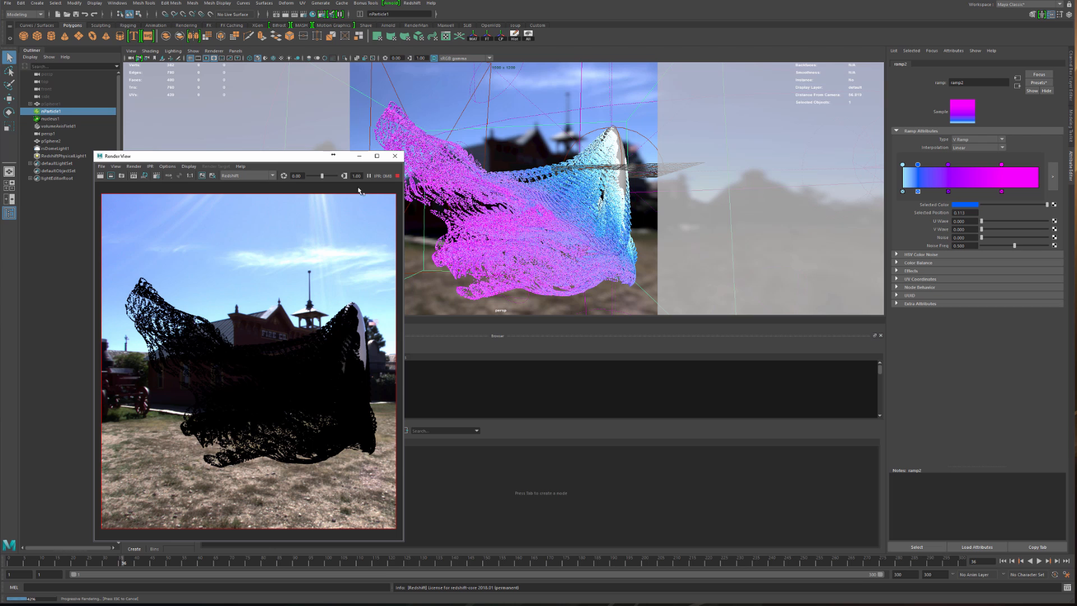
- Assign a new RedshiftMaterial to the nParticle object
{"action": "left_click", "coordinate": [62, 110]}
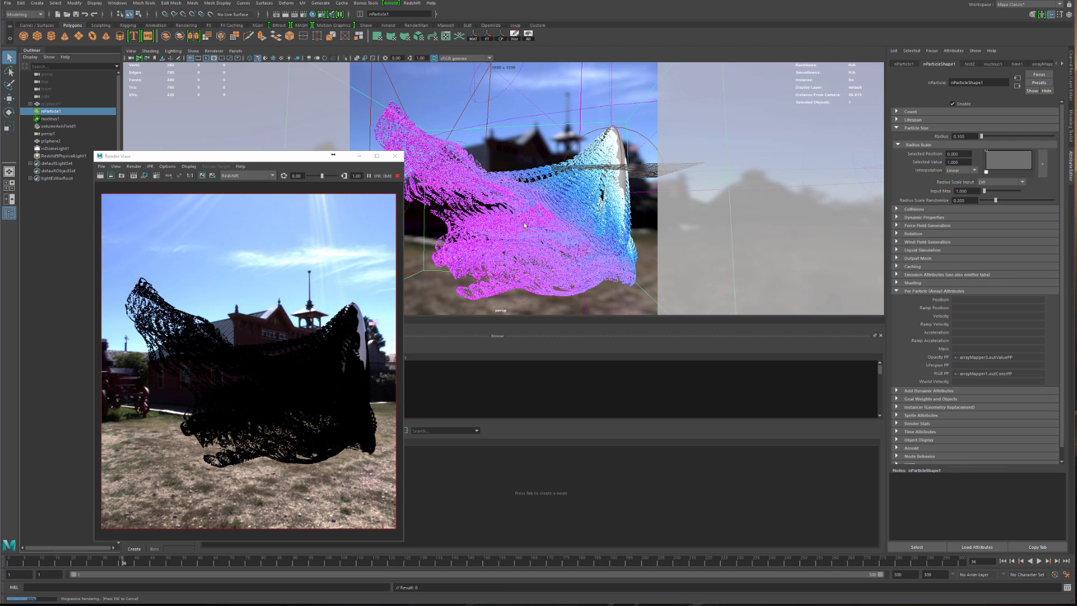
{"action": "left_click_drag", "start_coordinate": [281, 156], "coordinate": [819, 129]}
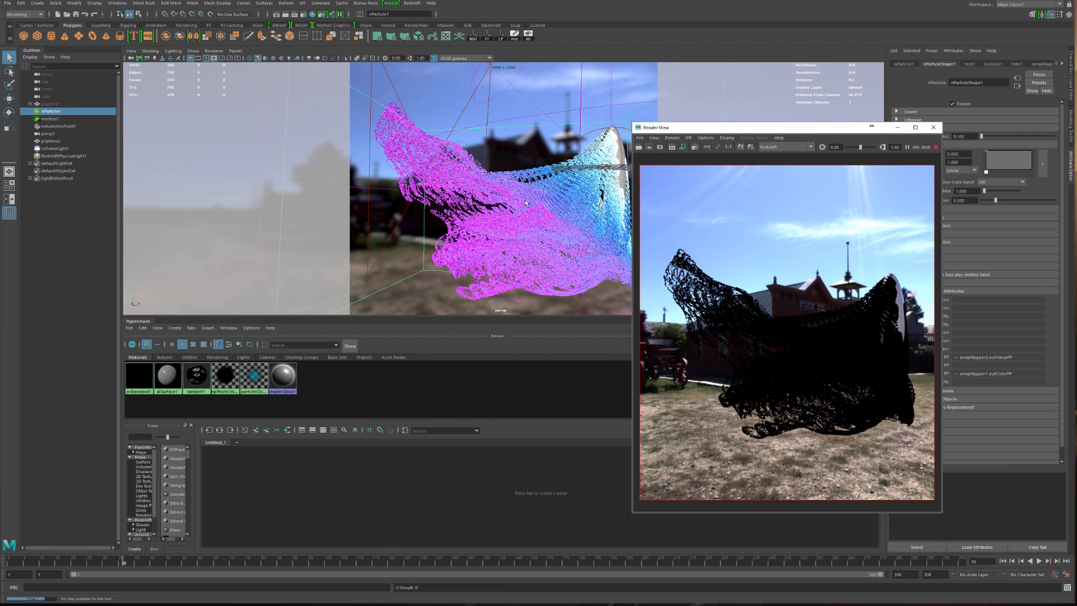
{"action": "right_click_drag", "start_coordinate": [517, 208], "coordinate": [533, 379]}
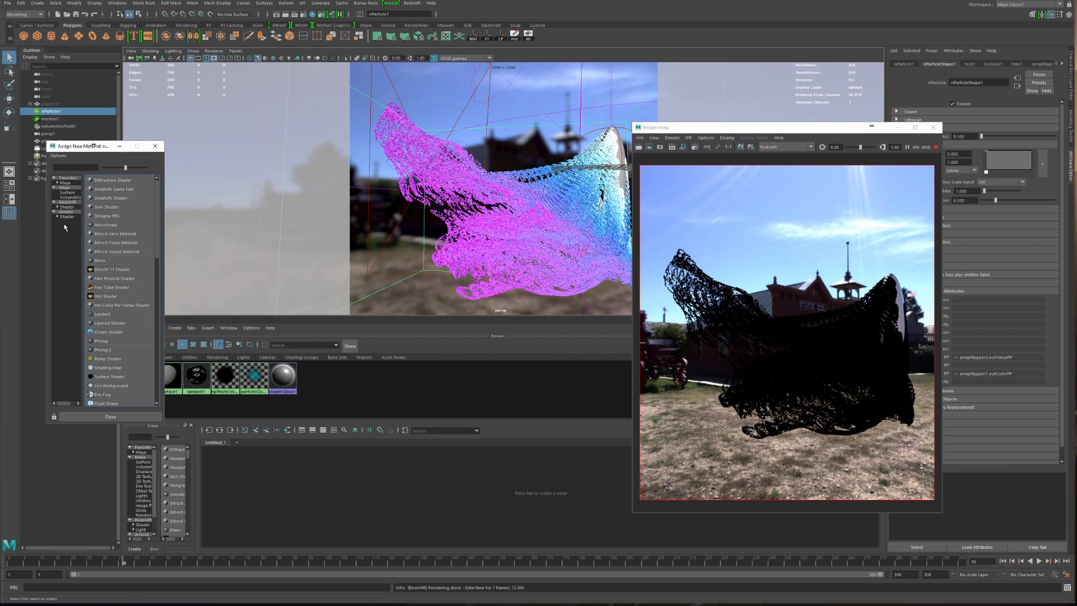
{"action": "left_click", "coordinate": [74, 204]}
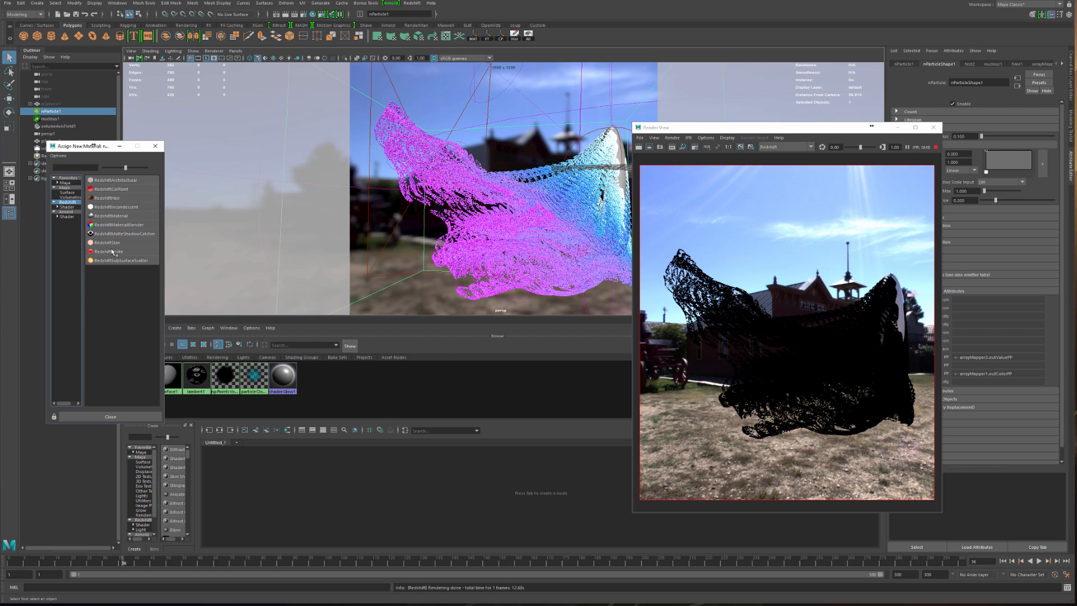
{"action": "left_click", "coordinate": [121, 217]}
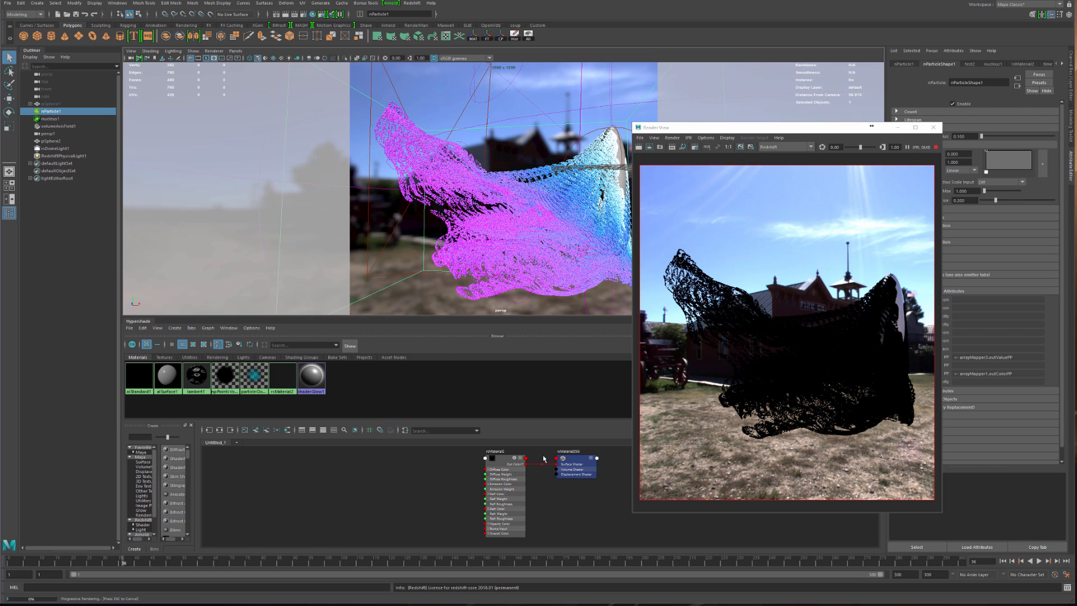
- Create a Redshift visibility node for the selected nParticle object, then clear the selection
{"action": "left_click_drag", "start_coordinate": [717, 128], "coordinate": [241, 88]}
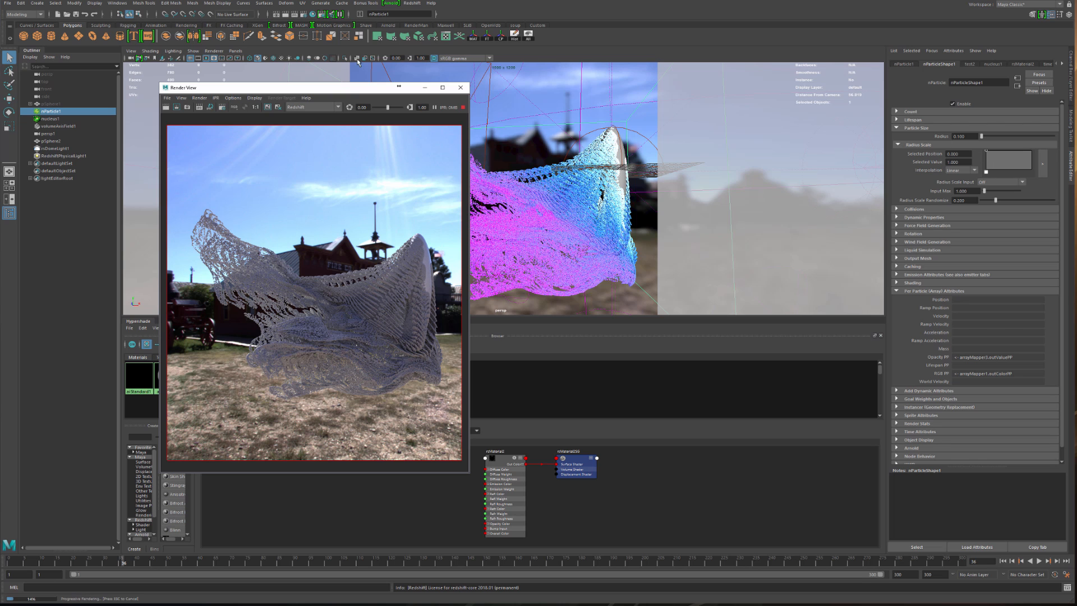
{"action": "left_click", "coordinate": [412, 4]}
{"action": "mouse_move", "coordinate": [443, 39]}
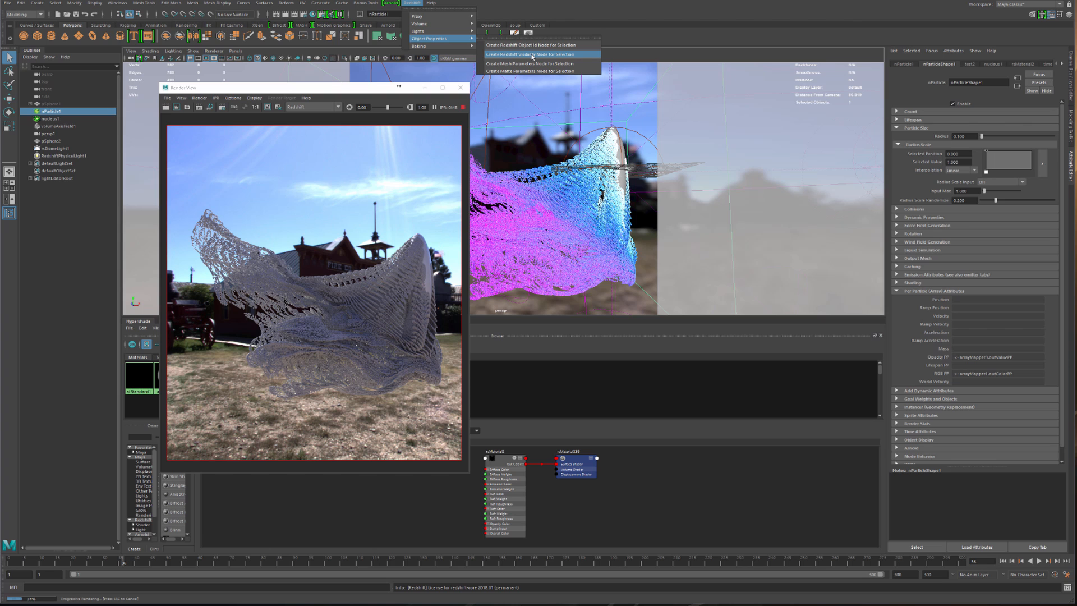
{"action": "left_click", "coordinate": [531, 55]}
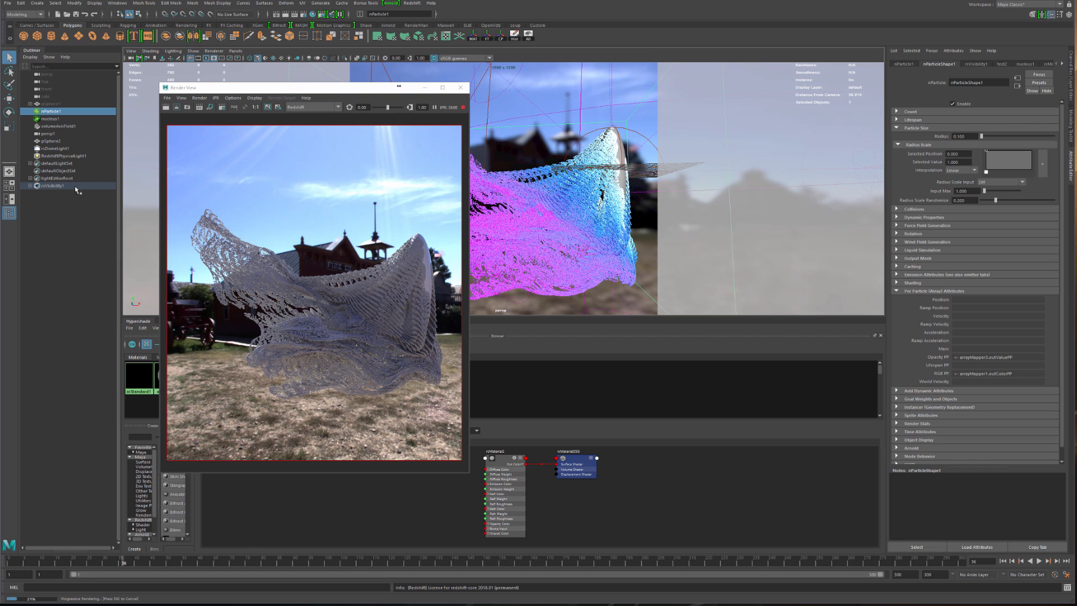
{"action": "left_click", "coordinate": [406, 5]}
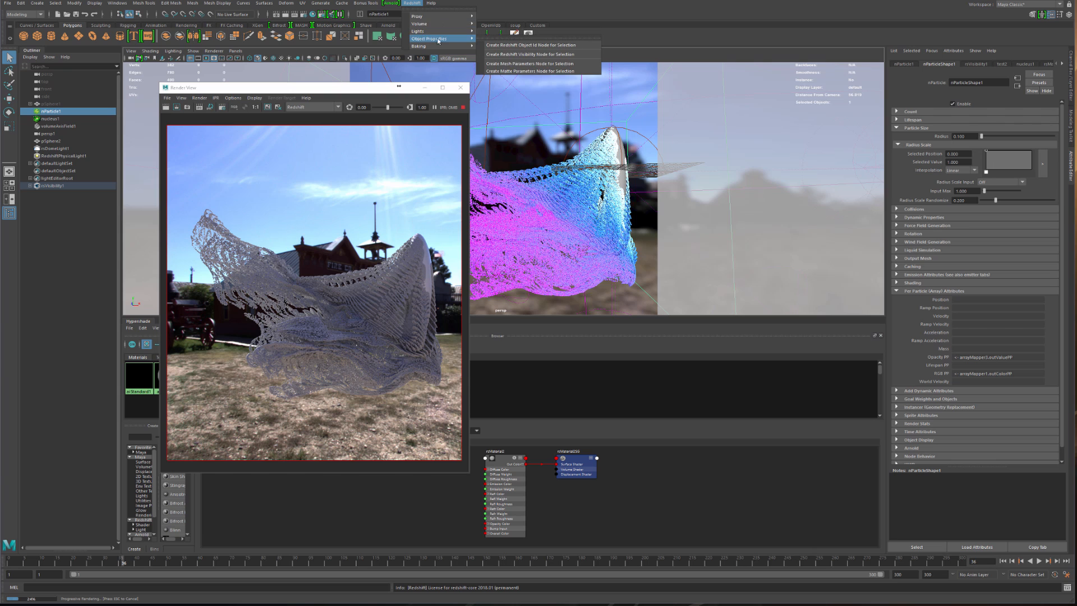
{"action": "mouse_move", "coordinate": [451, 38]}
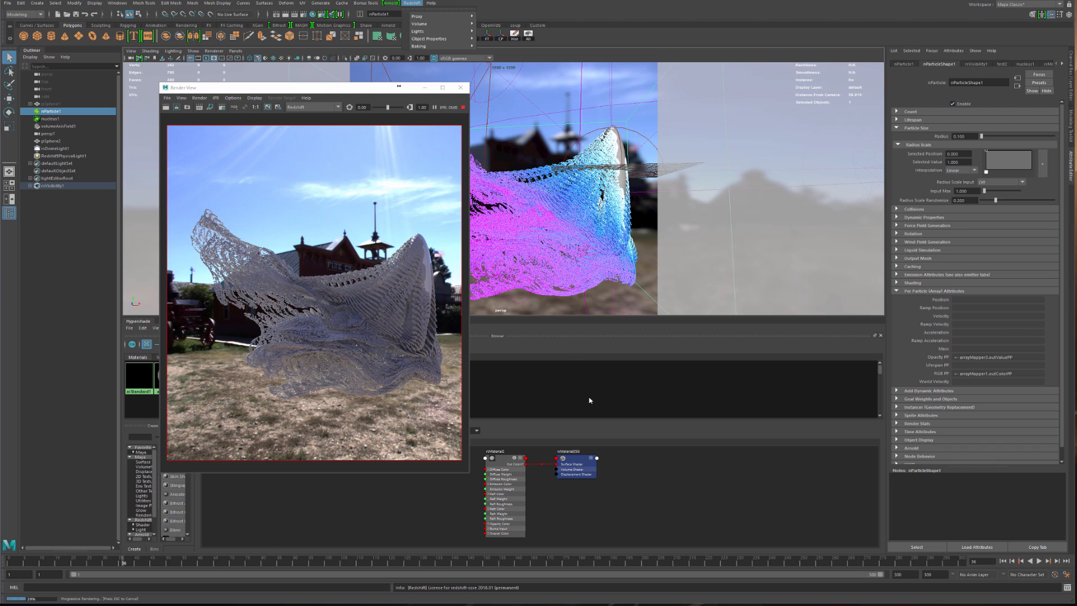
{"action": "left_click", "coordinate": [567, 377]}
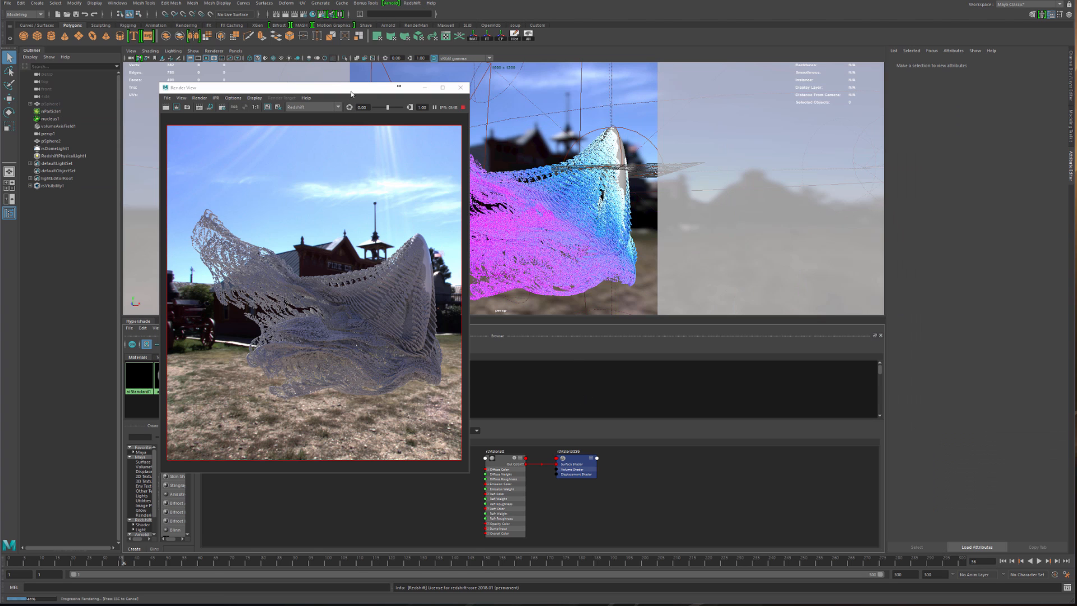
{"action": "left_click_drag", "start_coordinate": [352, 92], "coordinate": [340, 79]}
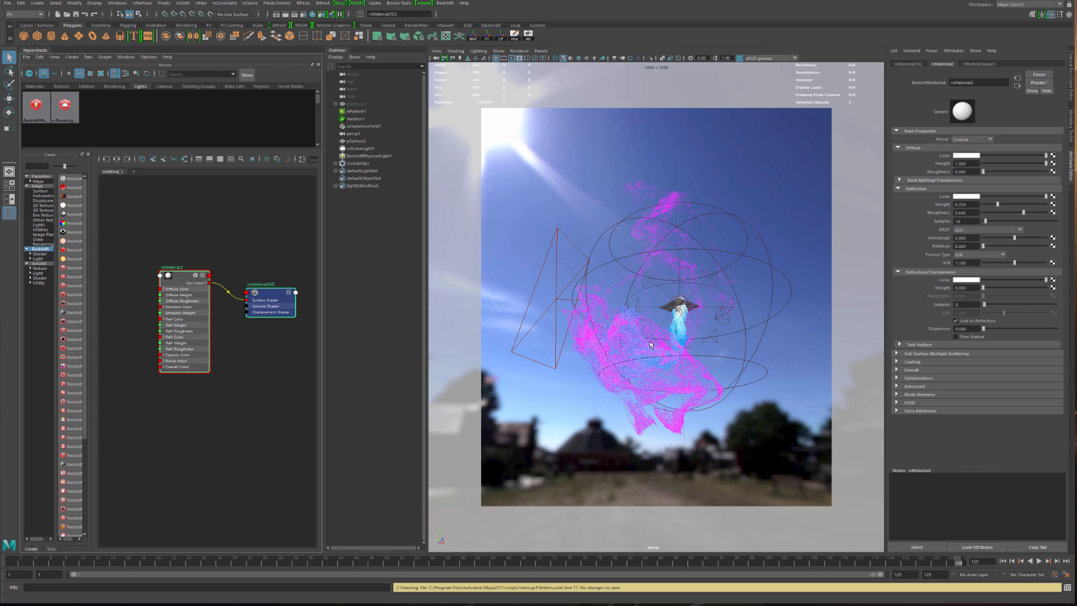
- Start a Redshift IPR render of the white-shaded particles at frame 125 and enlarge the render window
{"action": "left_click_drag", "start_coordinate": [635, 351], "coordinate": [658, 358], "text": "alt"}
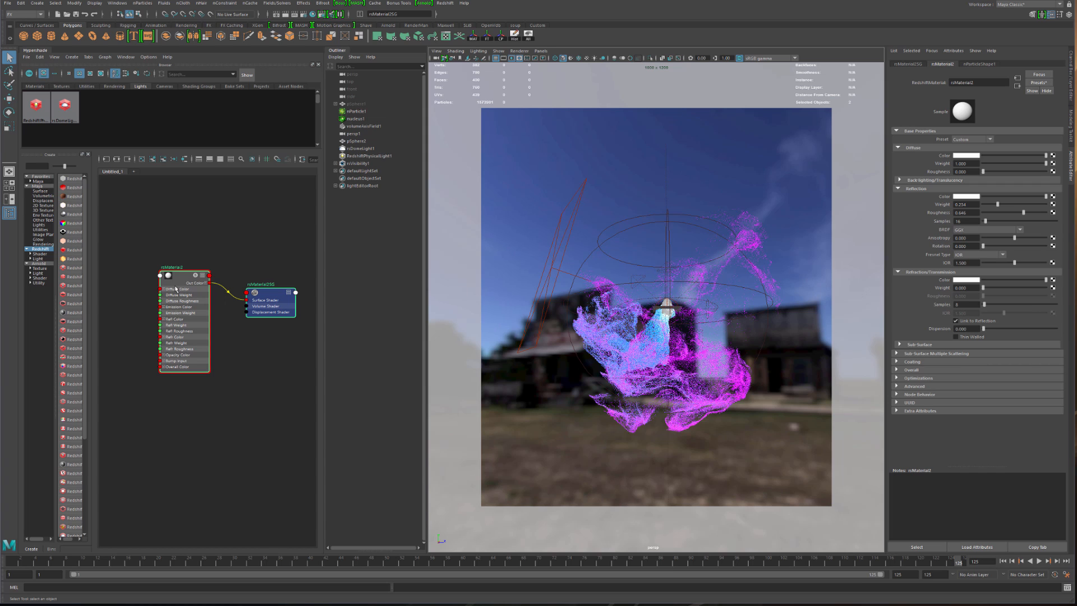
{"action": "mouse_move", "coordinate": [175, 289]}
{"action": "middle_mouse_down", "text": "alt"}
{"action": "mouse_move", "coordinate": [181, 305]}
{"action": "mouse_move", "coordinate": [179, 288]}
{"action": "middle_mouse_up", "text": "alt"}
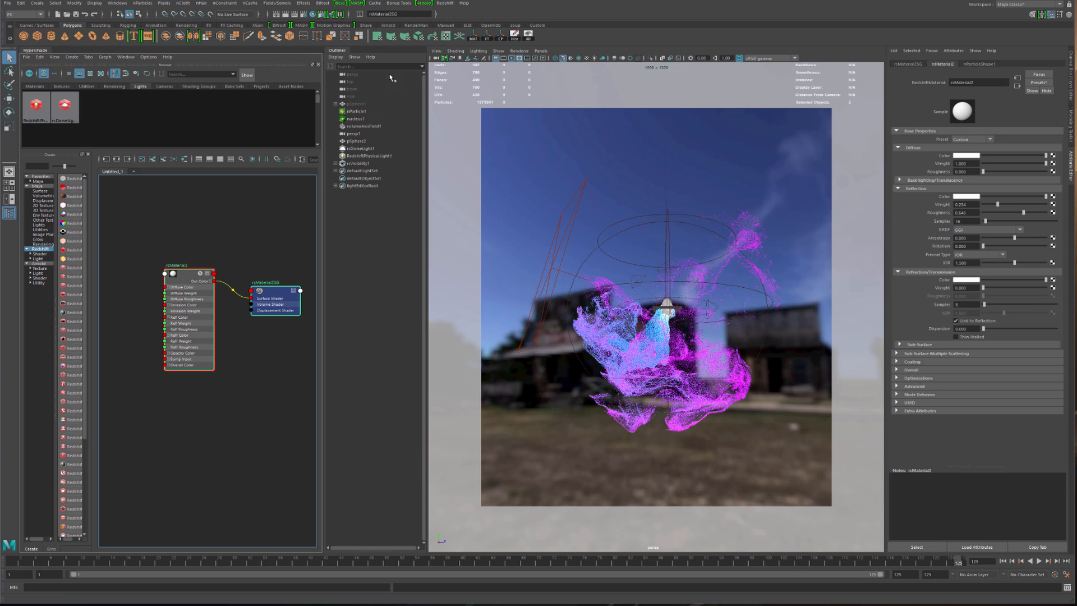
{"action": "left_click", "coordinate": [297, 15]}
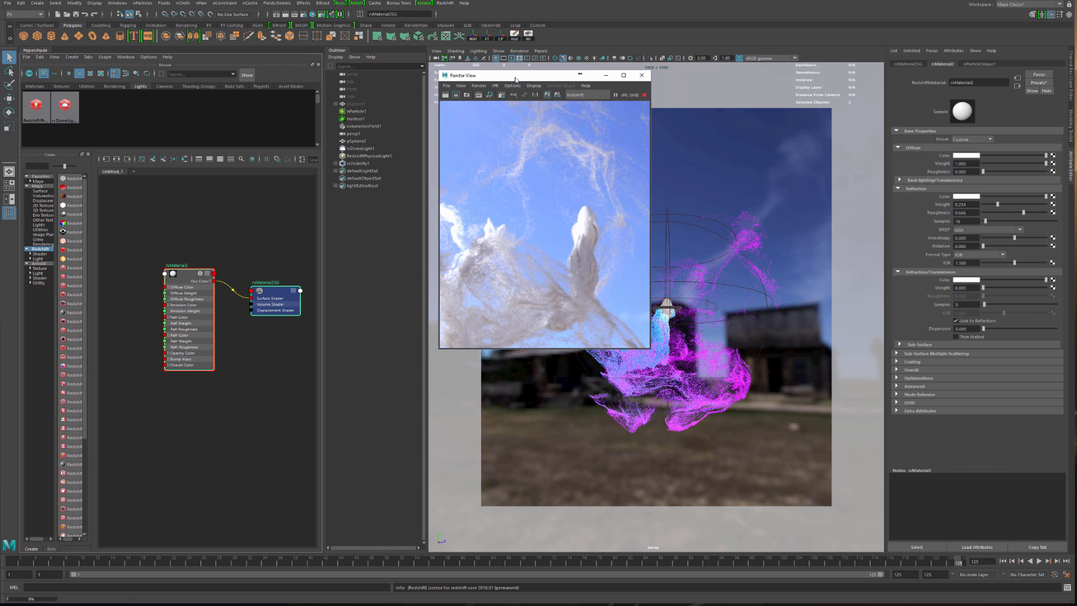
{"action": "left_click_drag", "start_coordinate": [513, 77], "coordinate": [447, 117]}
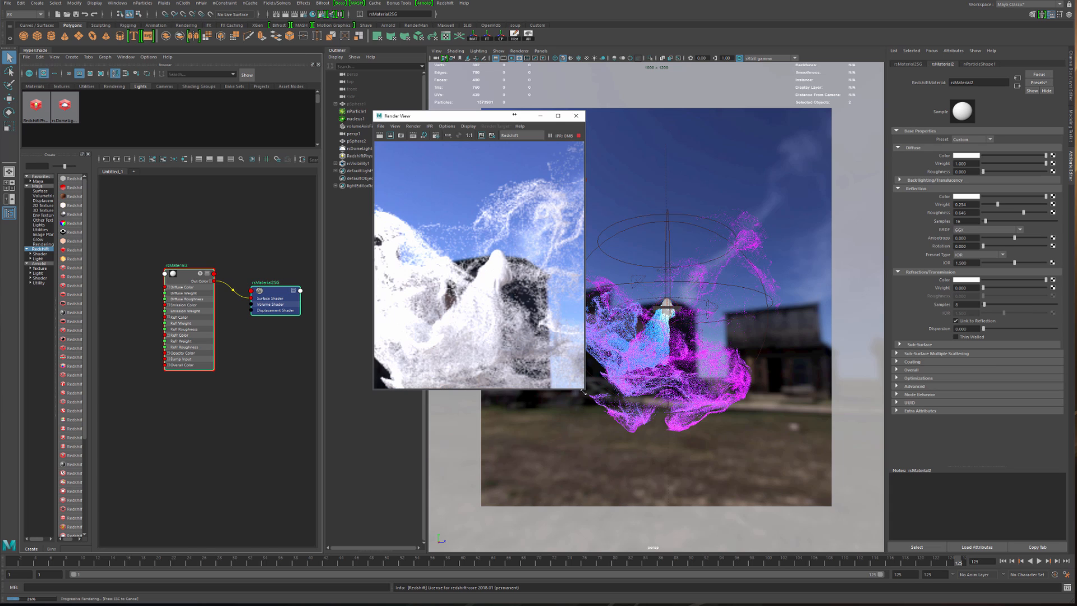
{"action": "left_click_drag", "start_coordinate": [584, 391], "coordinate": [654, 443]}
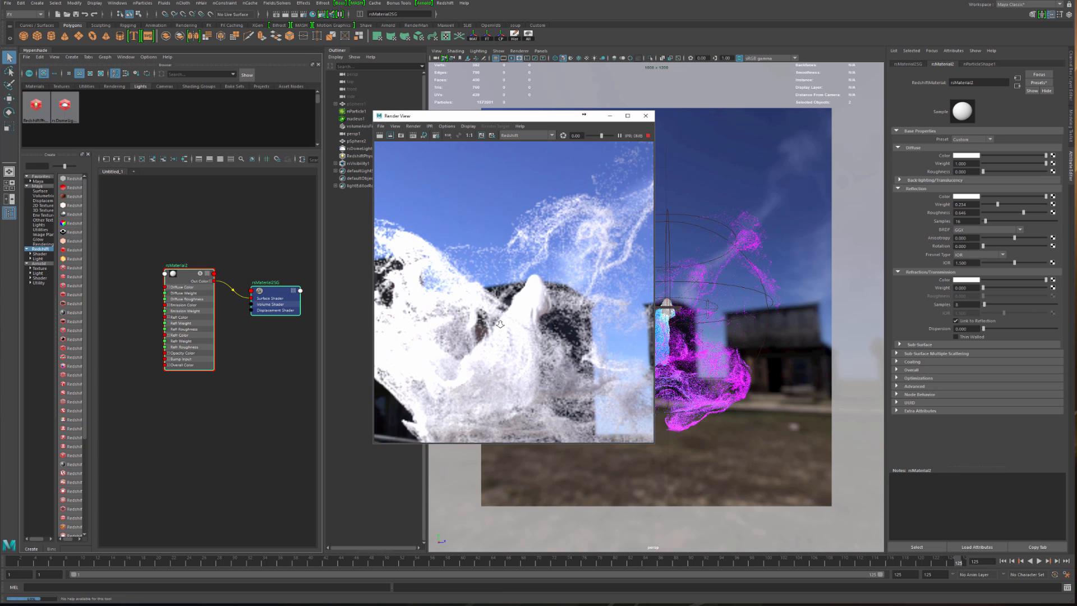
- Show the whole particle cloud in the render and move the enlarged Render View window over the viewport
{"action": "middle_click_drag", "start_coordinate": [537, 329], "coordinate": [494, 300], "text": "alt"}
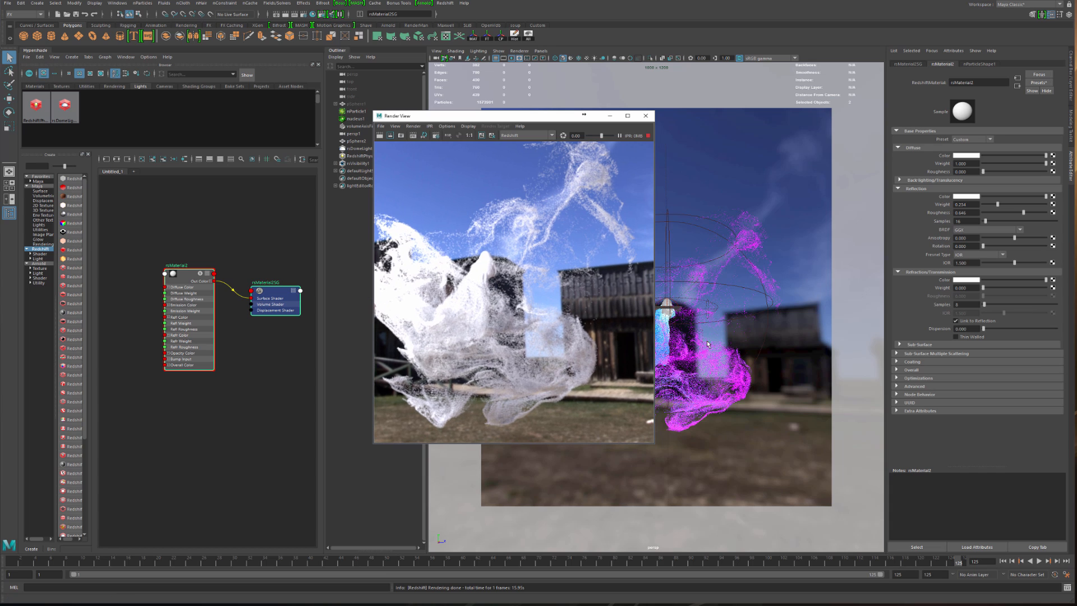
{"action": "left_click_drag", "start_coordinate": [539, 115], "coordinate": [575, 115]}
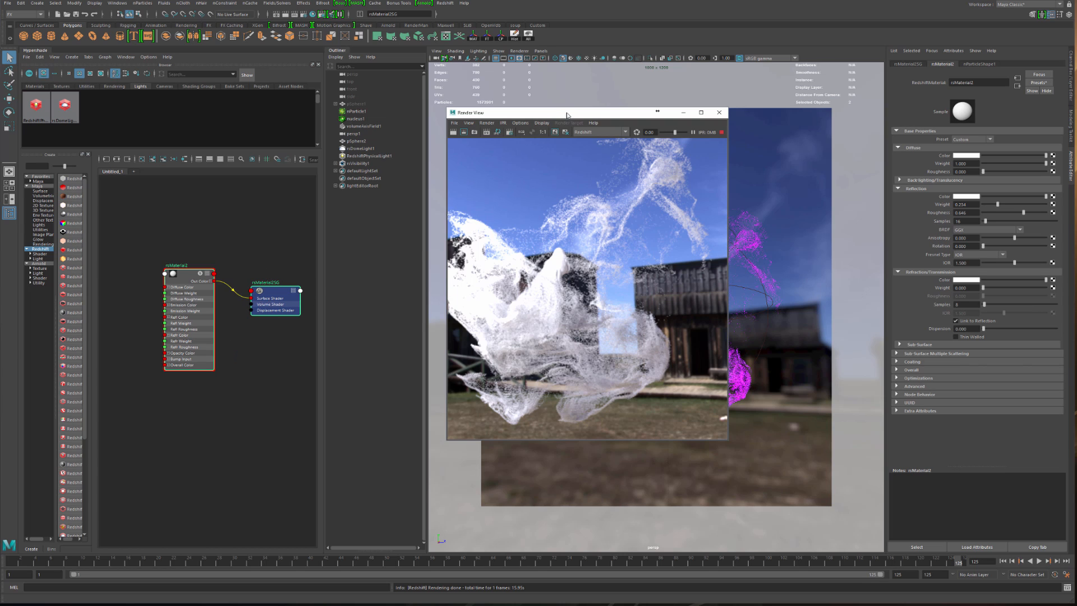
{"action": "left_click_drag", "start_coordinate": [565, 113], "coordinate": [537, 123]}
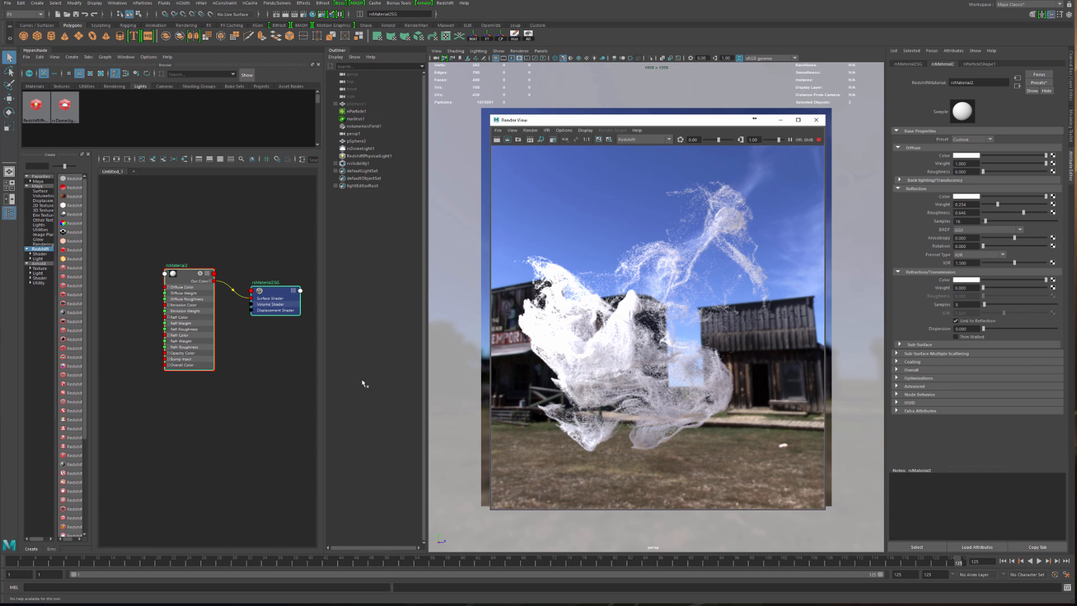
- Create a particleSamplerInfo node in the Hypershade graph and arrange it in front of the Redshift material and its shading group
{"action": "left_click", "coordinate": [171, 404]}
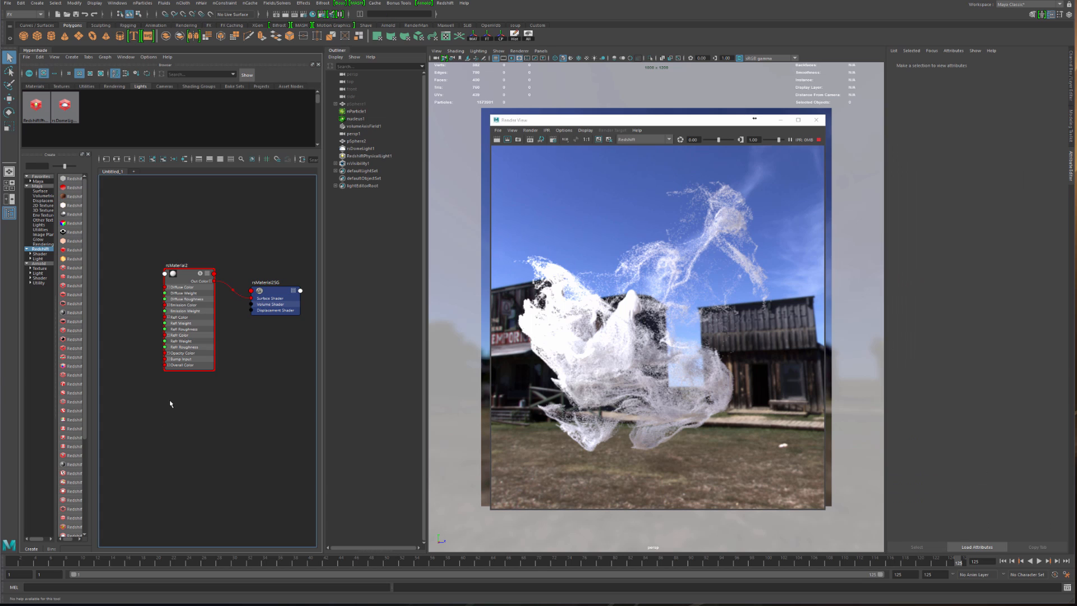
{"action": "key", "text": "Tab"}
{"action": "type", "text": "partic"}
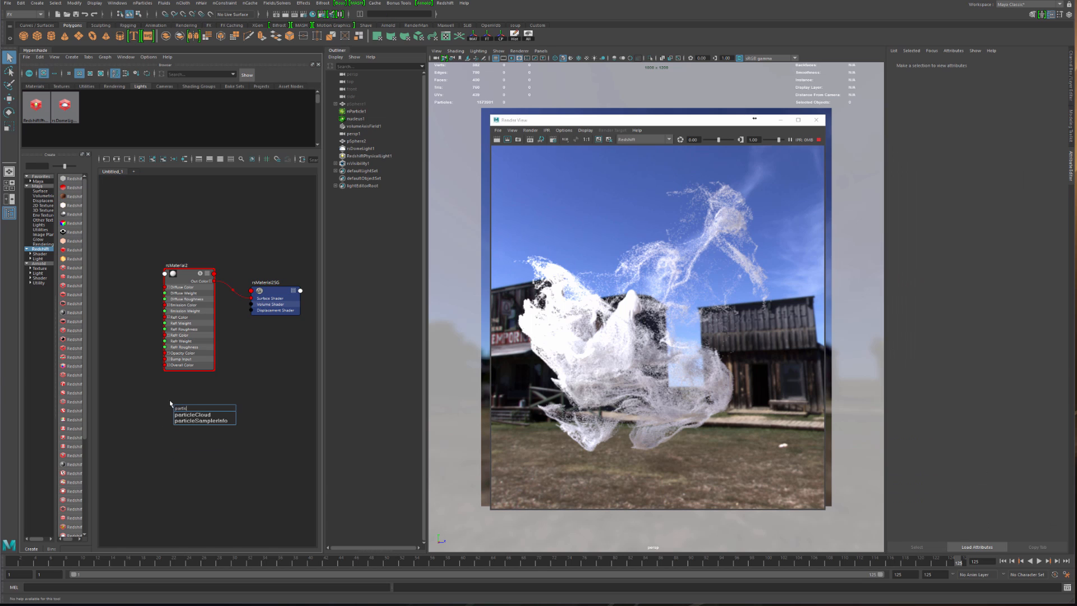
{"action": "key", "text": "Down"}
{"action": "key", "text": "Down"}
{"action": "key", "text": "Return"}
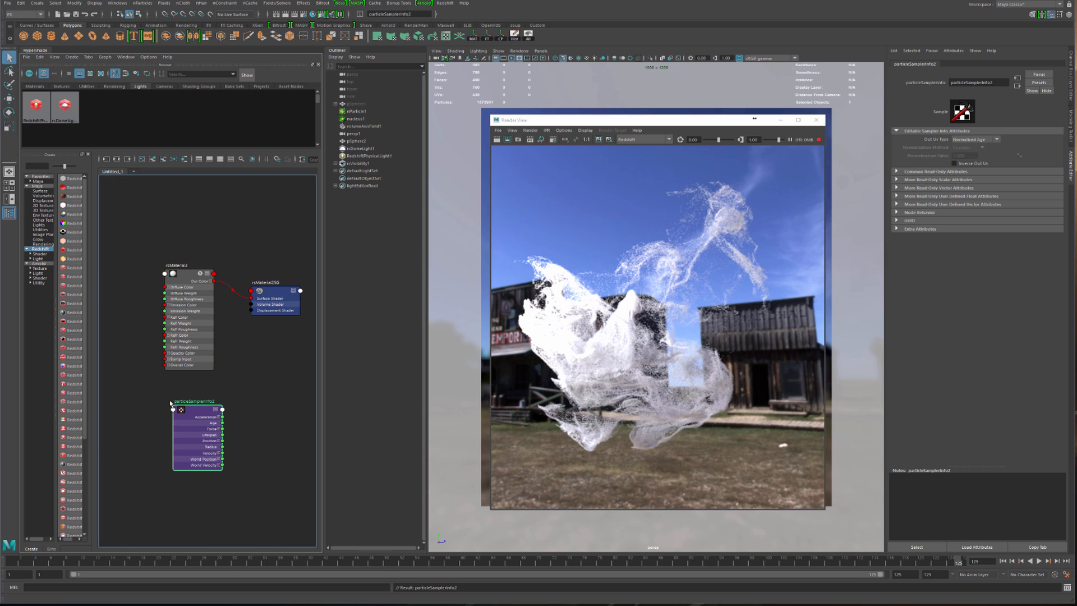
{"action": "left_click_drag", "start_coordinate": [176, 418], "coordinate": [114, 389]}
{"action": "left_click_drag", "start_coordinate": [267, 294], "coordinate": [286, 242]}
{"action": "left_click_drag", "start_coordinate": [178, 280], "coordinate": [213, 257]}
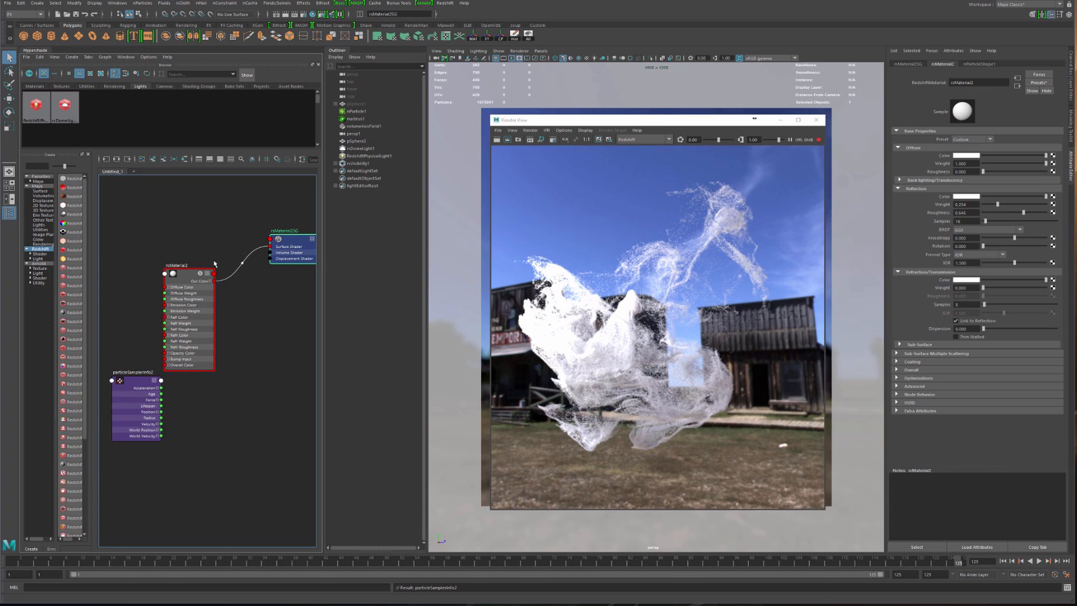
{"action": "left_click_drag", "start_coordinate": [162, 382], "coordinate": [168, 254]}
- Connect the particleSamplerInfo node's outColor to the Redshift material's Diffuse Color
{"action": "left_click", "coordinate": [168, 254]}
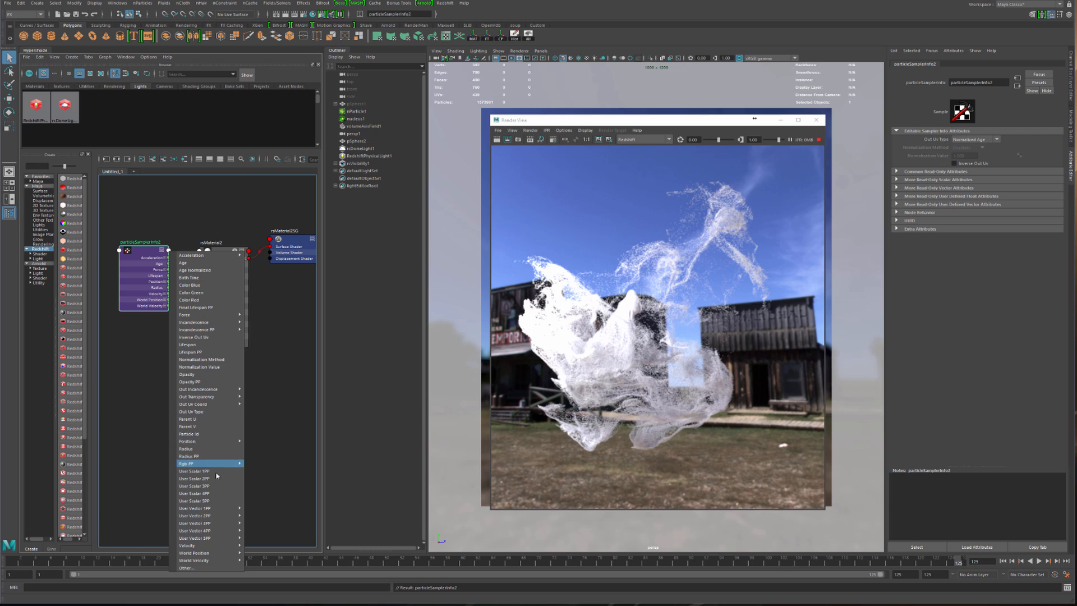
{"action": "left_click", "coordinate": [207, 566]}
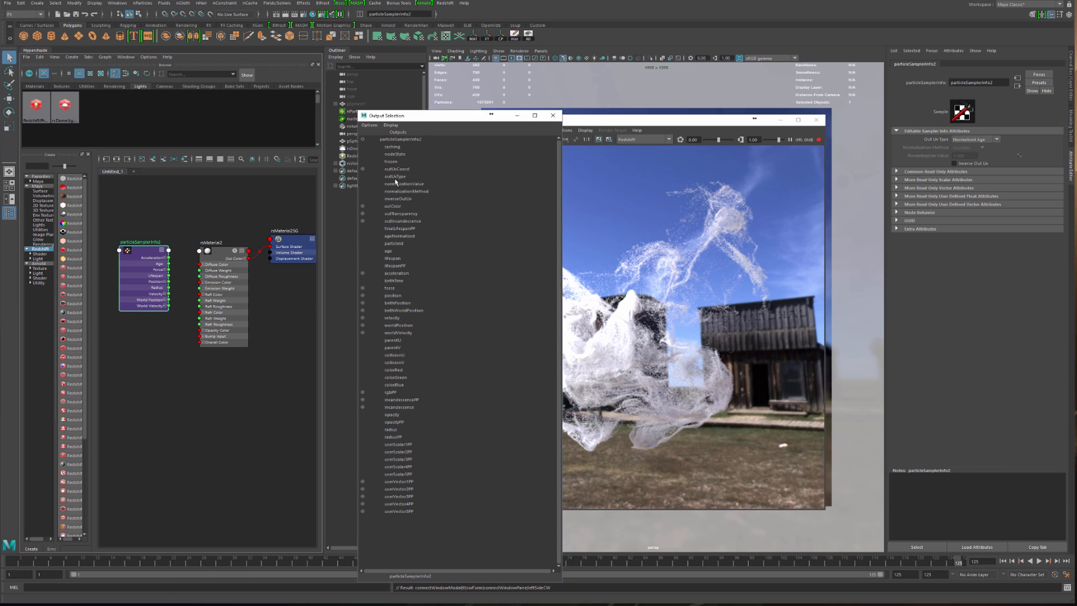
{"action": "left_click", "coordinate": [393, 206]}
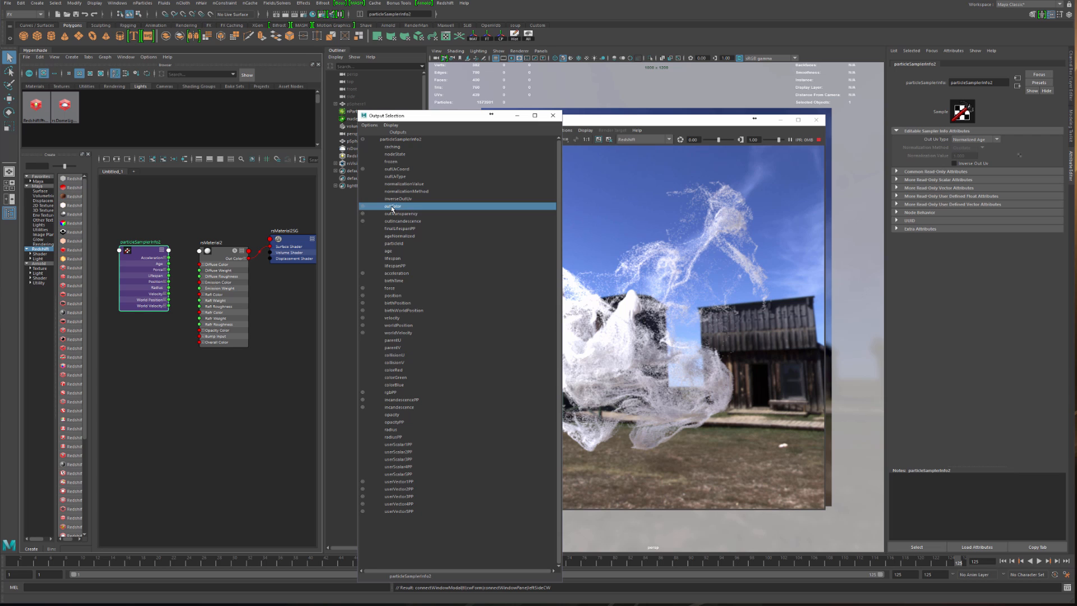
{"action": "left_click", "coordinate": [199, 265]}
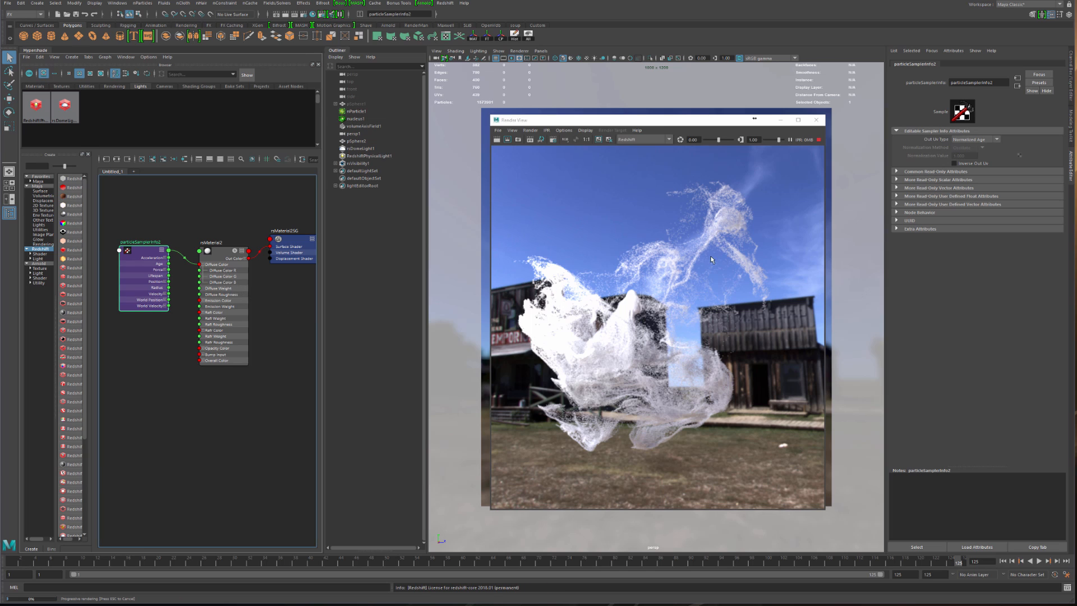
- Compare the updated render's particle colors with the viewport and examine them around the emitter
{"action": "left_click_drag", "start_coordinate": [545, 122], "coordinate": [300, 118]}
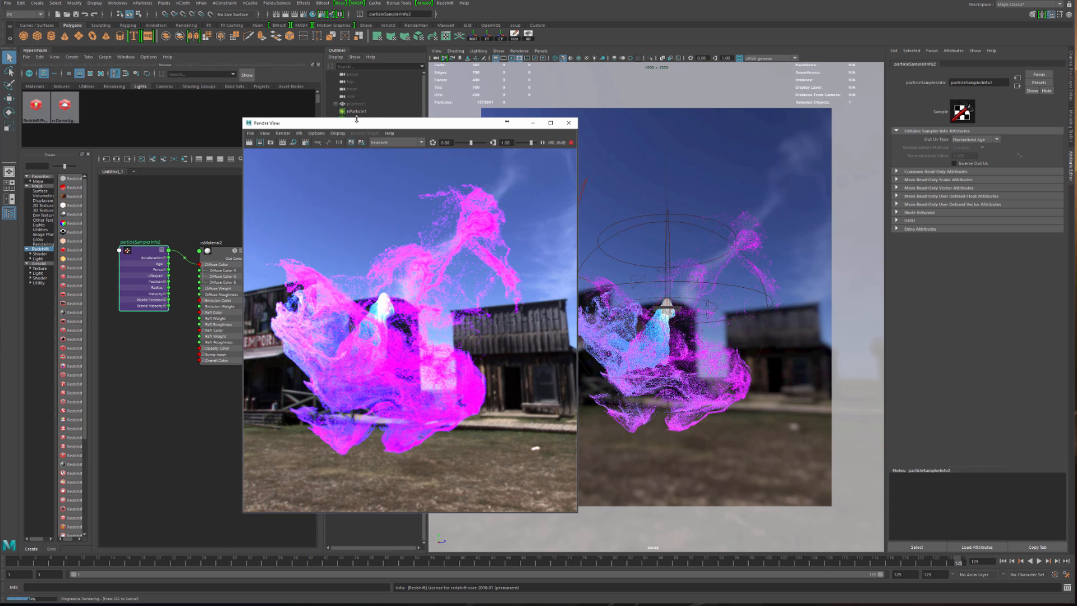
{"action": "left_click_drag", "start_coordinate": [355, 124], "coordinate": [570, 106]}
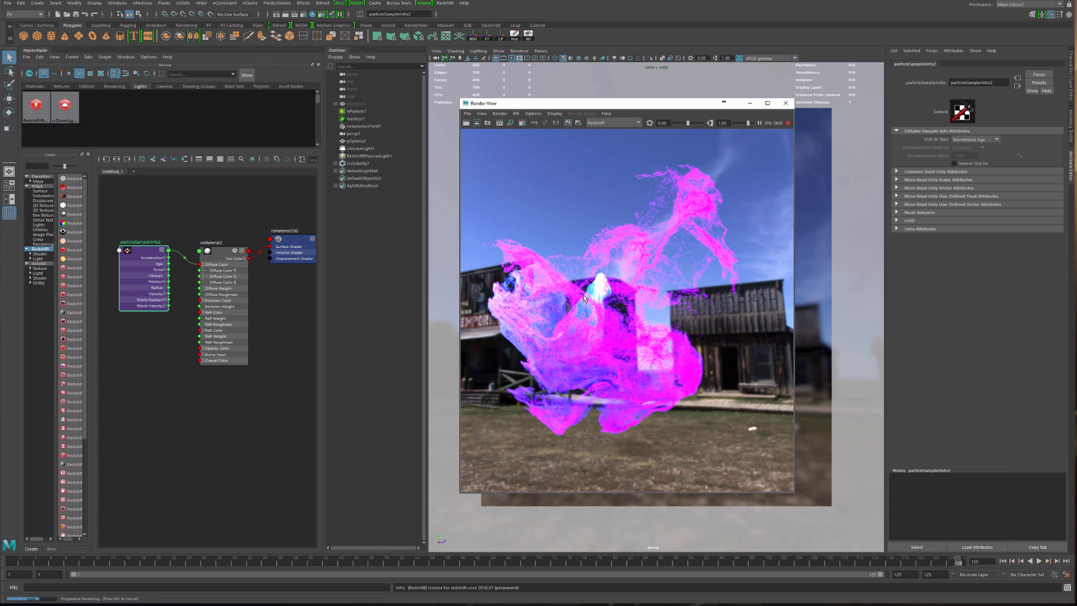
{"action": "scroll", "coordinate": [579, 306], "scroll_direction": "up", "scroll_amount": 3}
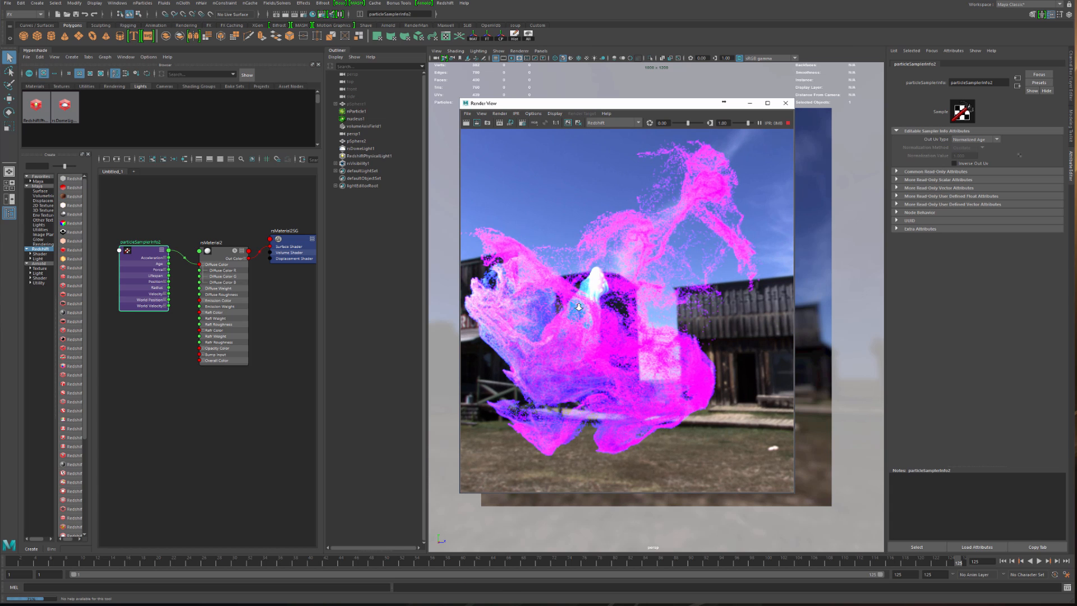
{"action": "scroll", "coordinate": [578, 298], "scroll_direction": "up", "scroll_amount": 2}
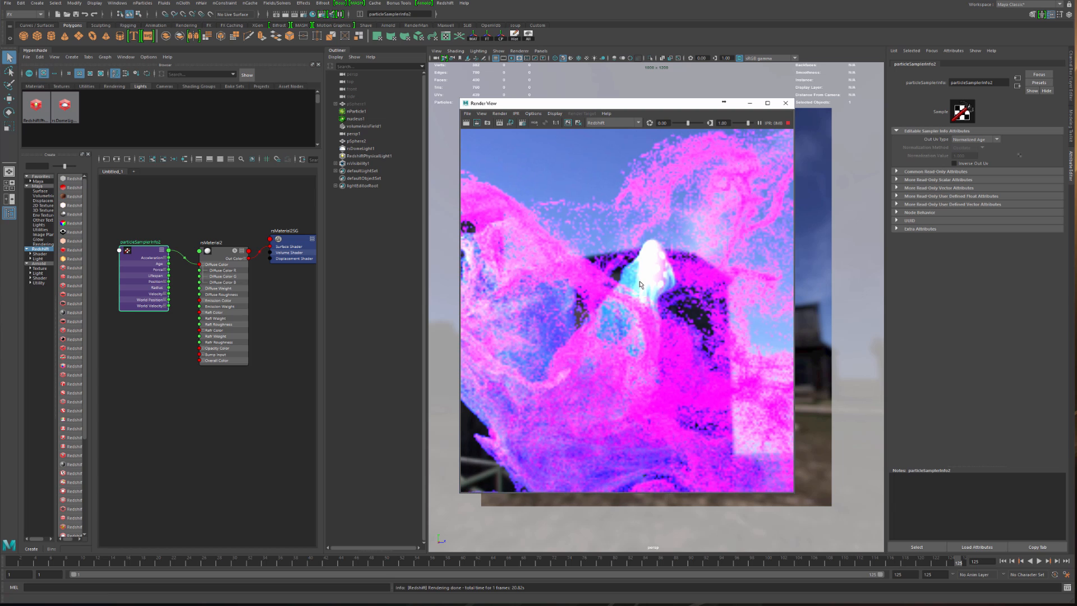
{"action": "scroll", "coordinate": [638, 281], "scroll_direction": "down", "scroll_amount": 3}
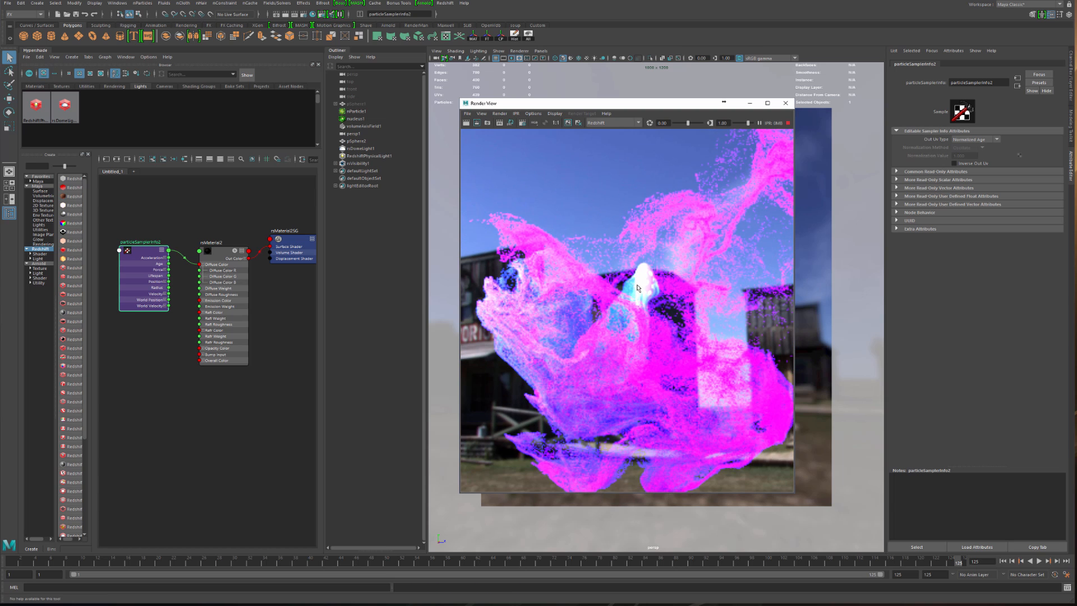
{"action": "scroll", "coordinate": [640, 283], "scroll_direction": "down", "scroll_amount": 1}
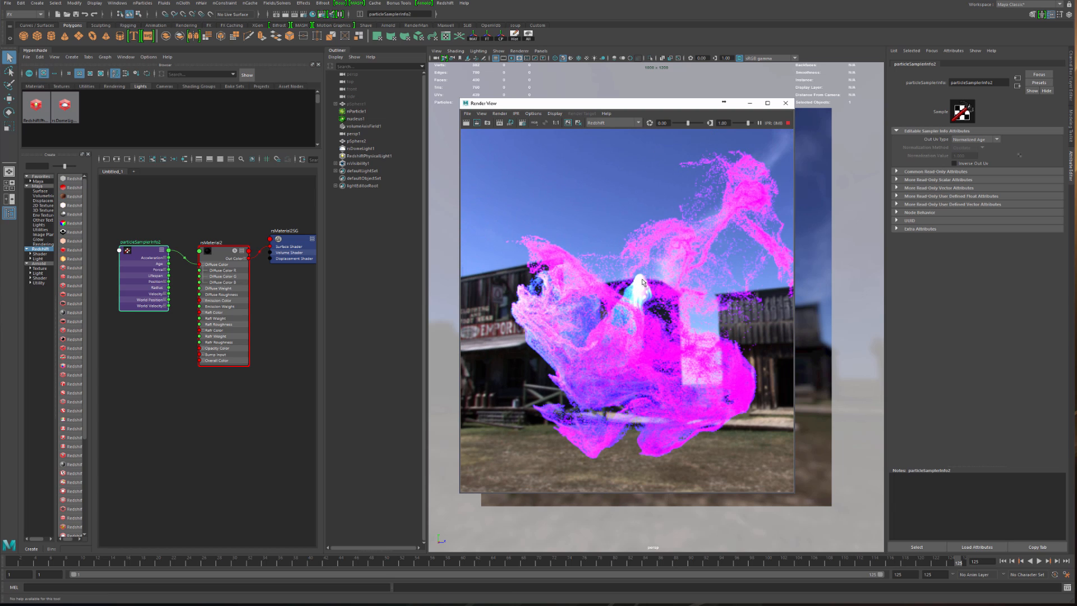
{"action": "middle_click_drag", "start_coordinate": [641, 269], "coordinate": [612, 266], "text": "alt"}
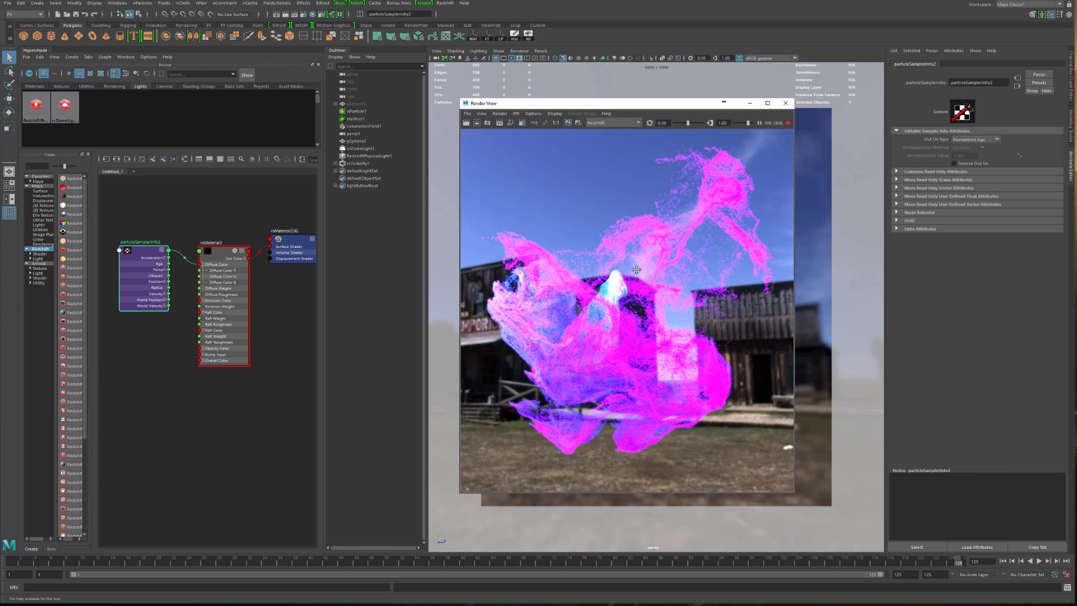
- Create a second particleSamplerInfo node and place it below the first one in the graph
{"action": "left_click", "coordinate": [140, 248]}
{"action": "left_click_drag", "start_coordinate": [140, 248], "coordinate": [140, 225]}
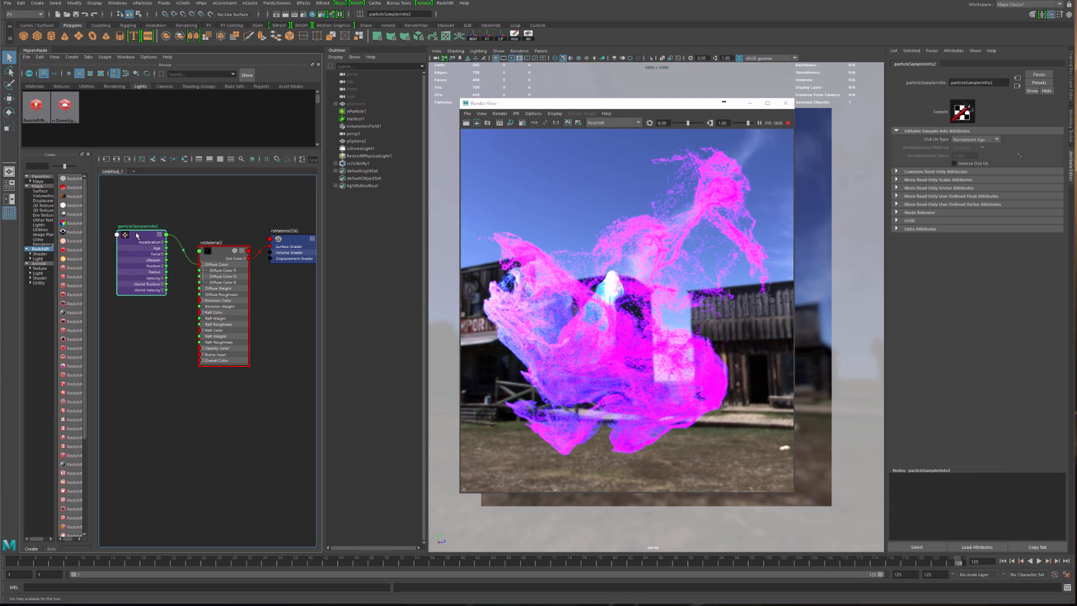
{"action": "left_click", "coordinate": [146, 331]}
{"action": "key", "text": "Tab"}
{"action": "type", "text": "pa"}
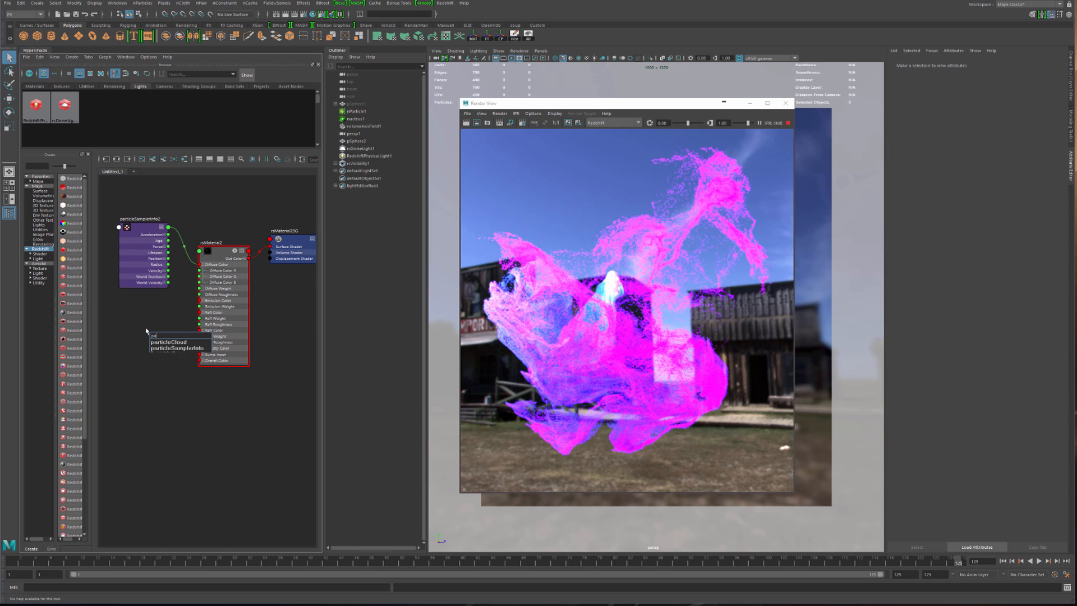
{"action": "type", "text": "rticle"}
{"action": "key", "text": "Down"}
{"action": "key", "text": "Return"}
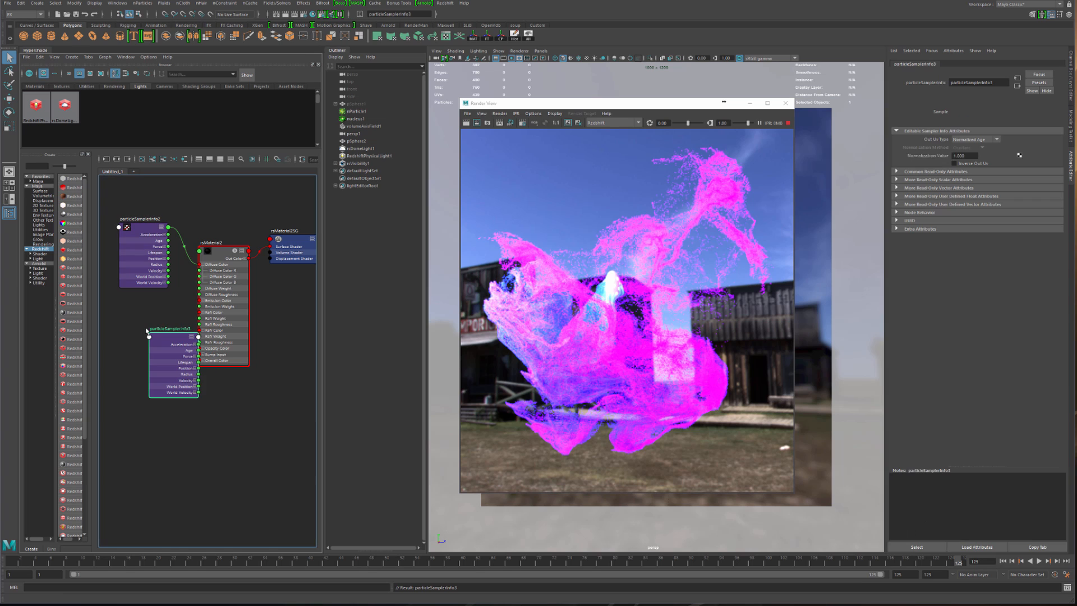
{"action": "left_click_drag", "start_coordinate": [174, 339], "coordinate": [144, 398]}
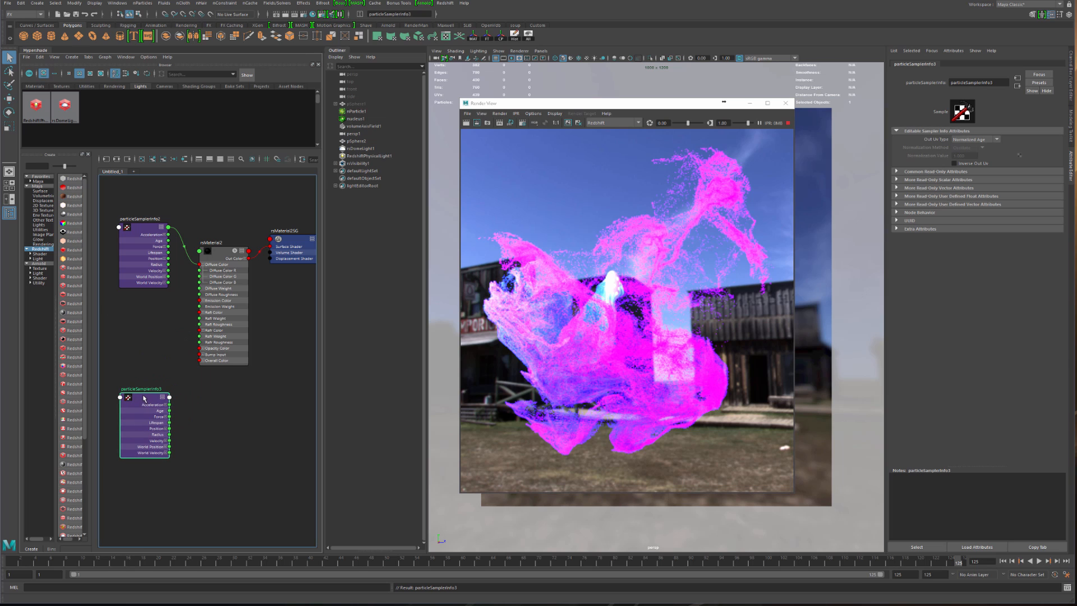
- Create a reverse node and place it beside the second particleSamplerInfo node
{"action": "left_click", "coordinate": [195, 422]}
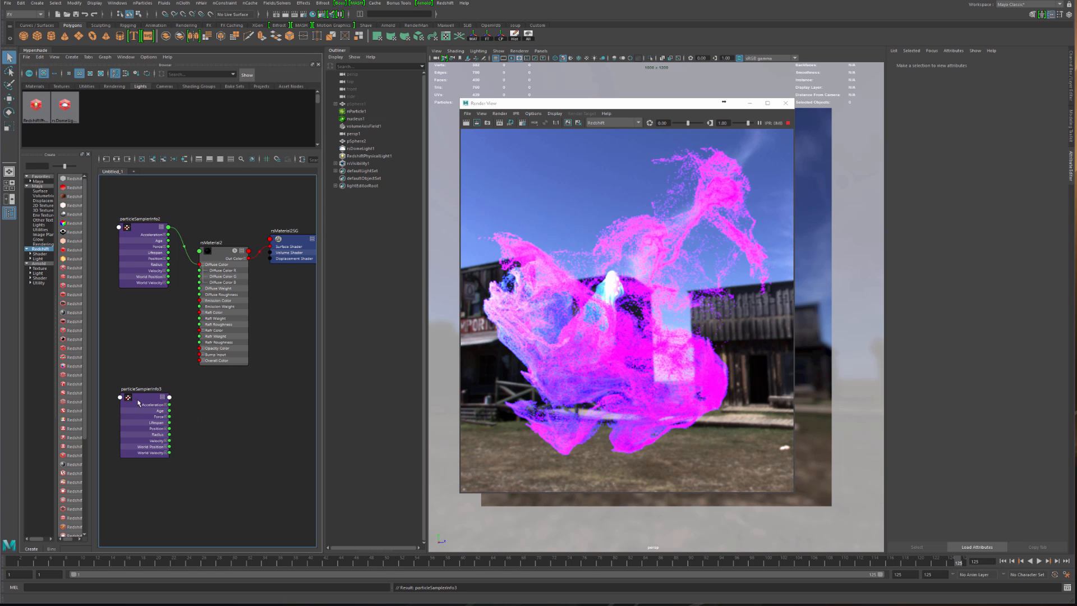
{"action": "left_click_drag", "start_coordinate": [138, 403], "coordinate": [132, 420]}
{"action": "left_click", "coordinate": [194, 418]}
{"action": "key", "text": "Tab"}
{"action": "type", "text": "reverse"}
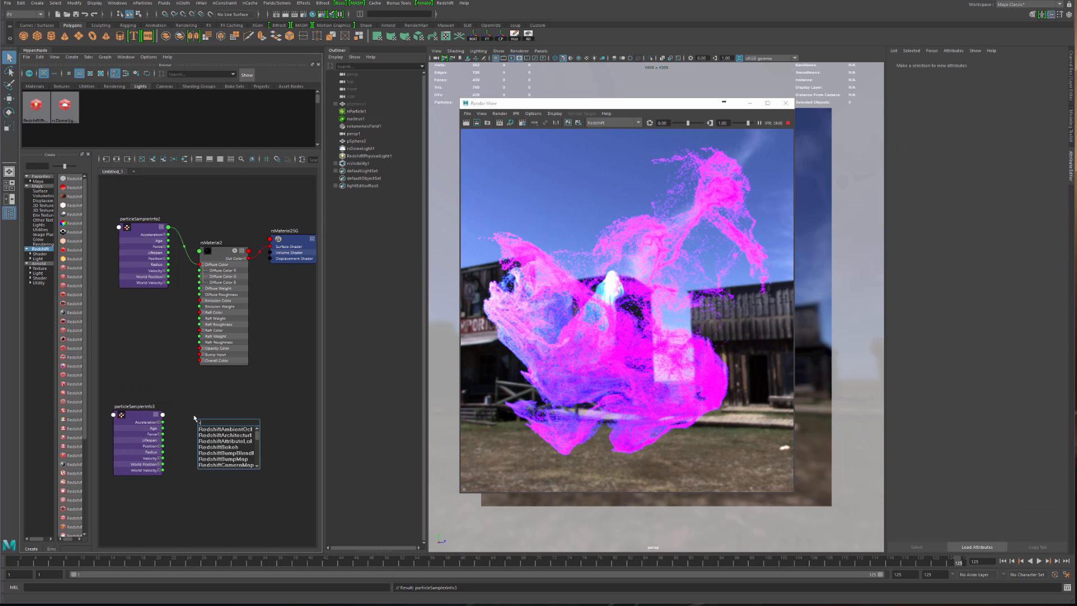
{"action": "key", "text": "Return"}
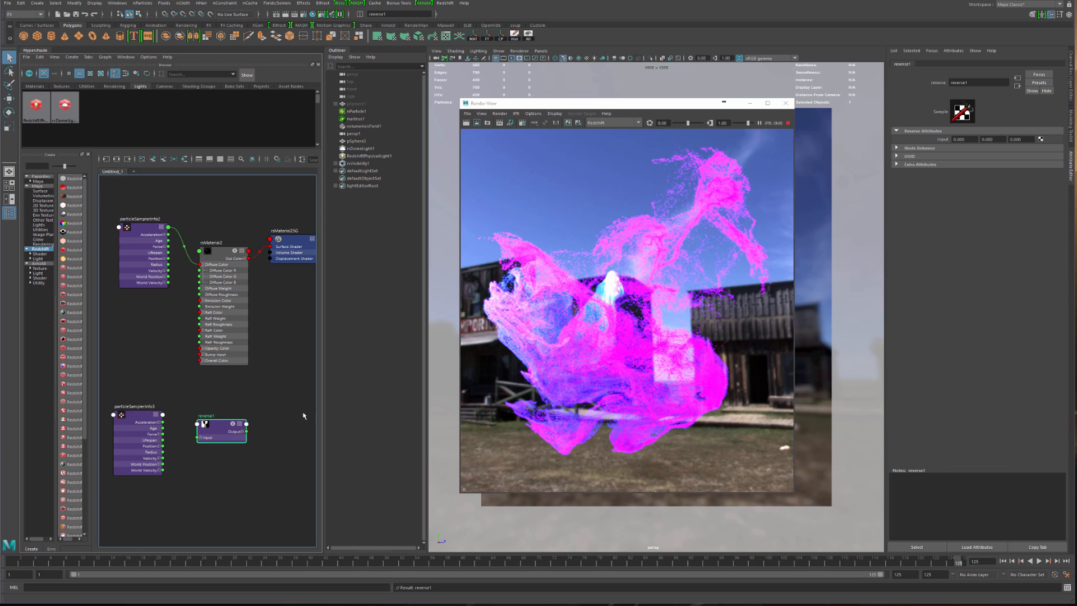
{"action": "left_click_drag", "start_coordinate": [206, 424], "coordinate": [201, 427]}
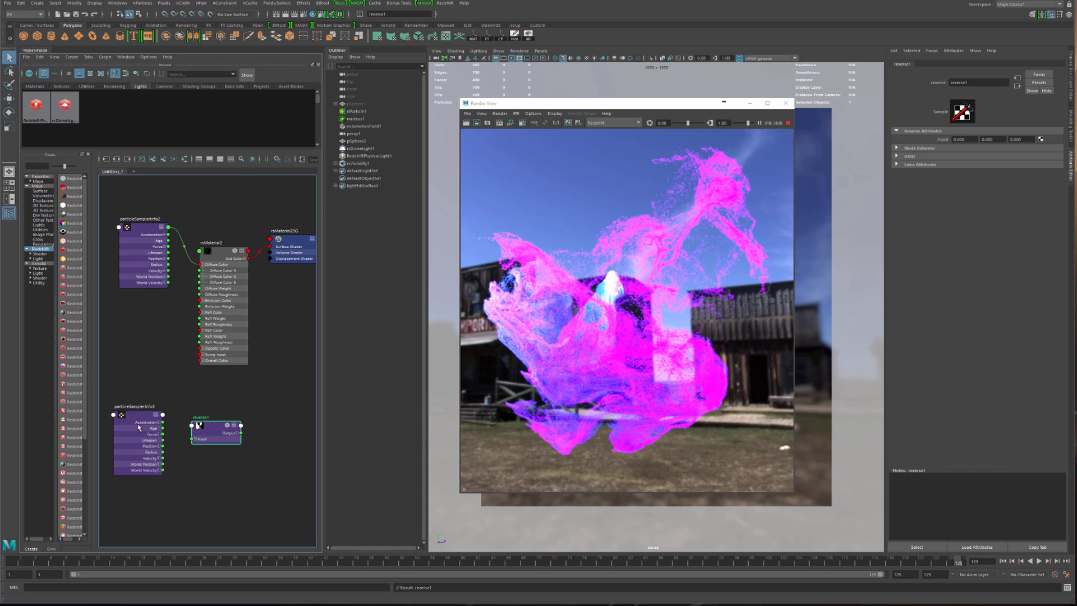
- Connect the second particleSamplerInfo node's Out Transparency to the reverse node's Input
{"action": "left_click", "coordinate": [163, 415]}
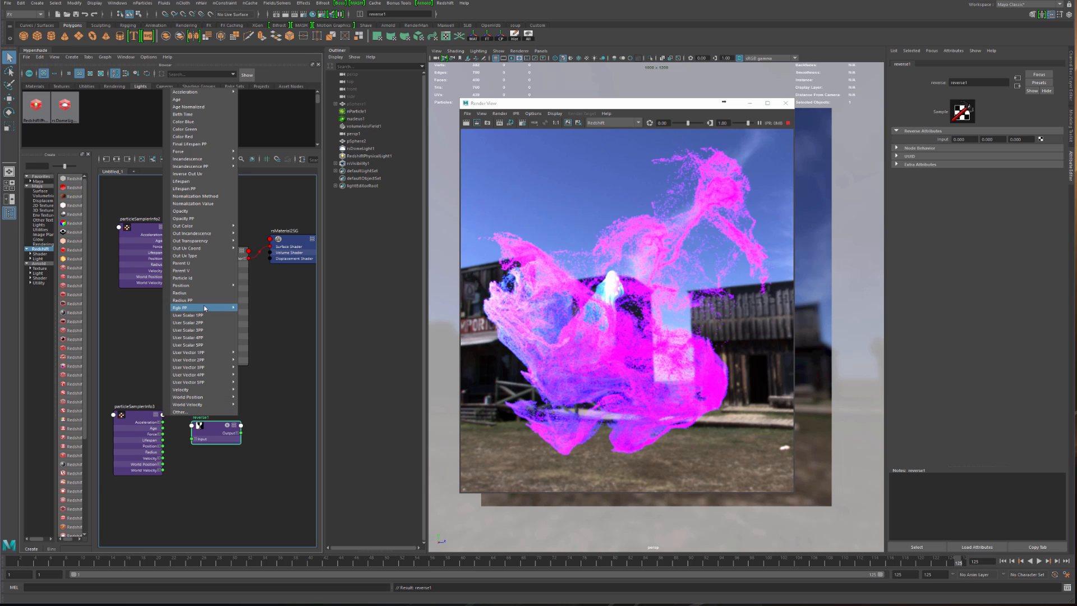
{"action": "mouse_move", "coordinate": [216, 242]}
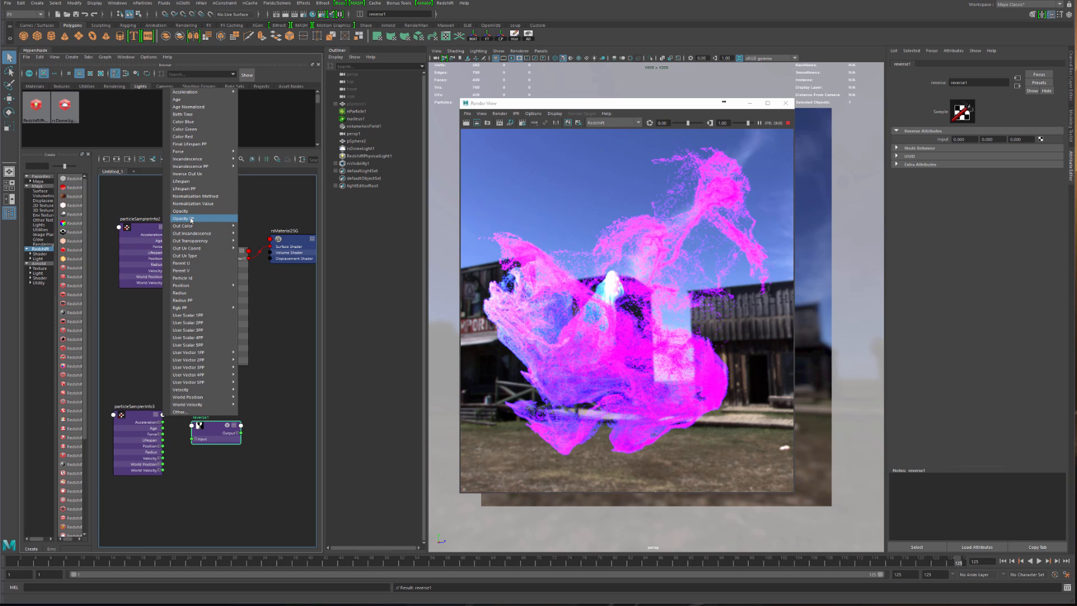
{"action": "mouse_move", "coordinate": [224, 240]}
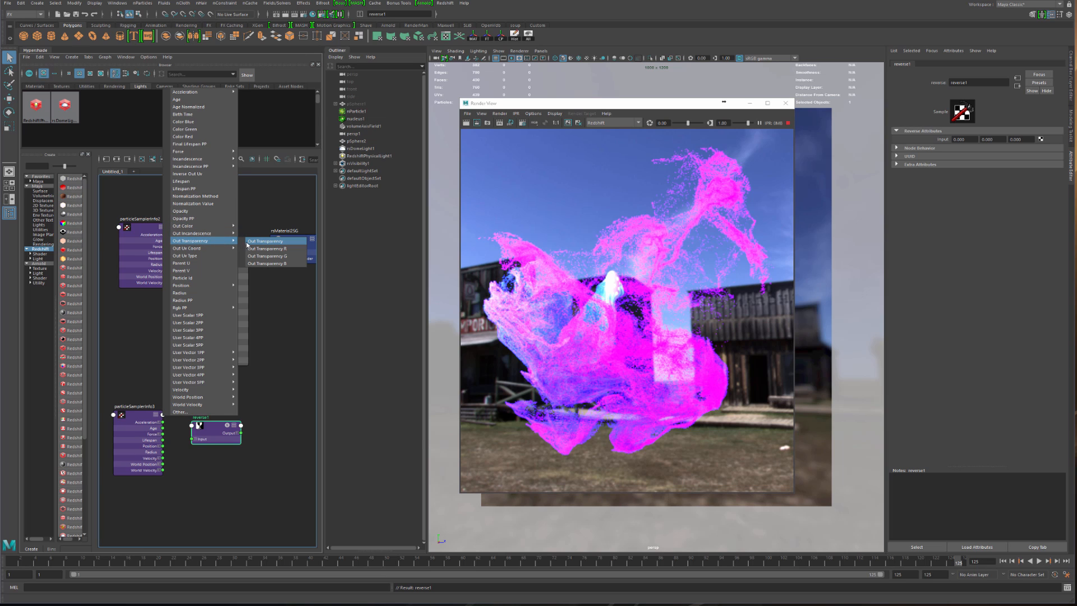
{"action": "left_click", "coordinate": [248, 242]}
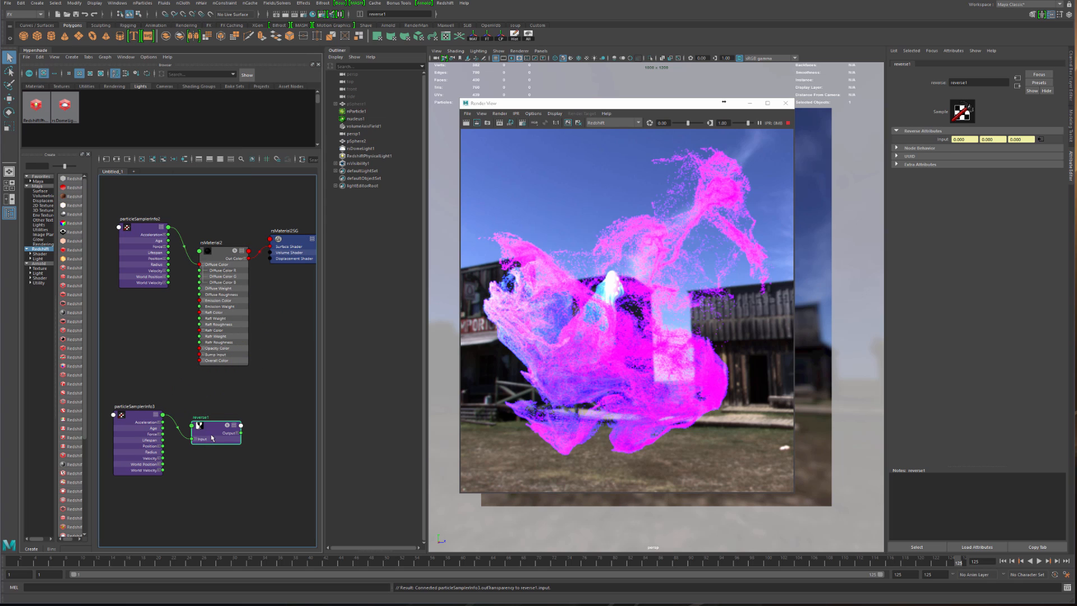
- Connect the reverse node's output to the Redshift material's Opacity in its Overall settings
{"action": "left_click_drag", "start_coordinate": [214, 430], "coordinate": [209, 418]}
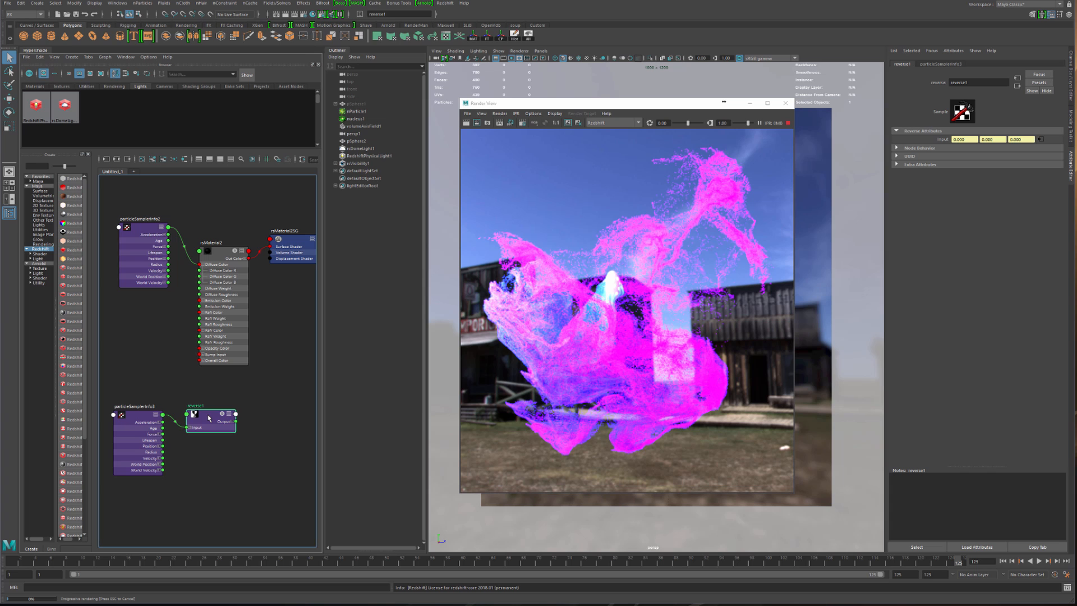
{"action": "left_click_drag", "start_coordinate": [226, 327], "coordinate": [230, 340]}
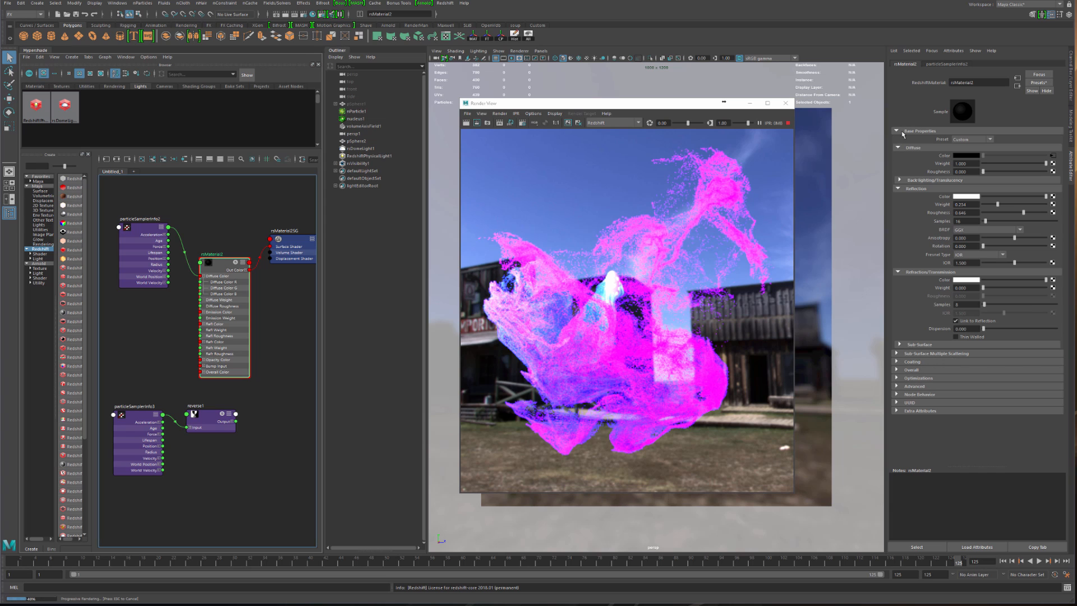
{"action": "left_click", "coordinate": [900, 373]}
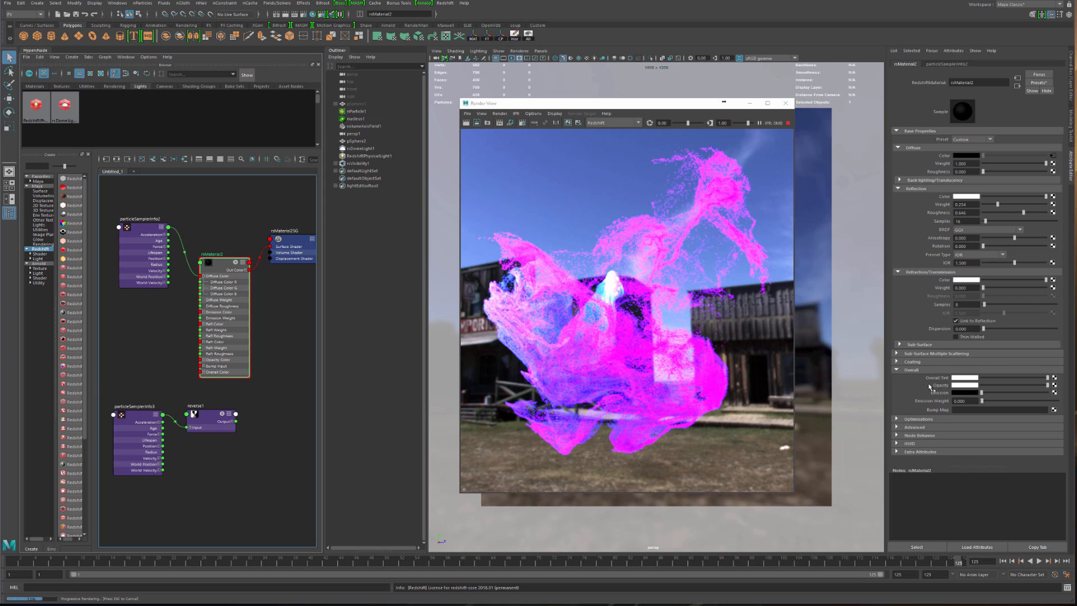
{"action": "middle_click_drag", "start_coordinate": [205, 422], "coordinate": [937, 387]}
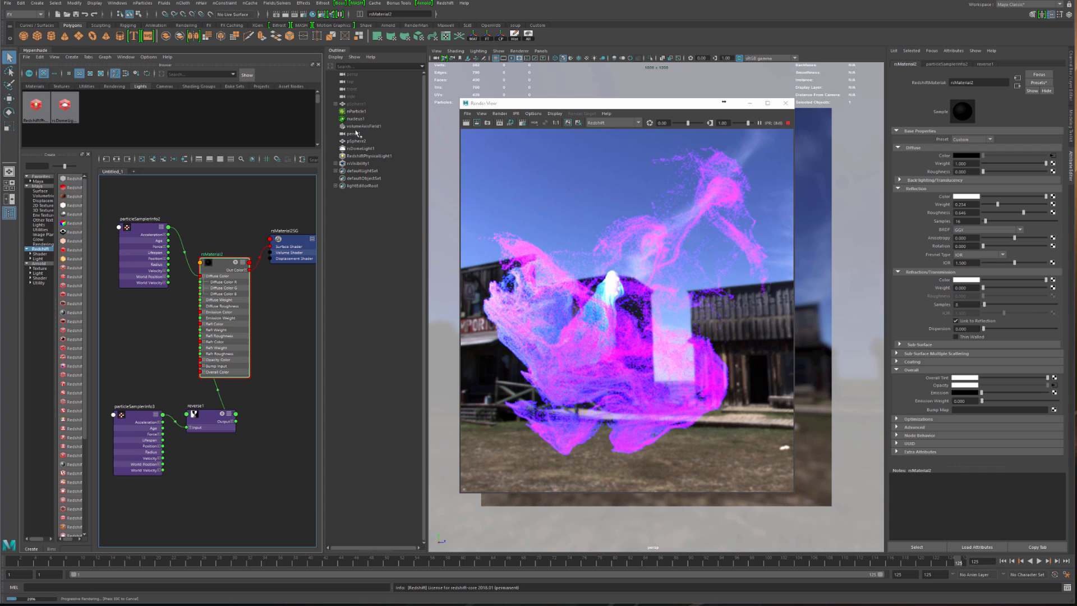
- Open the ramp that drives nParticle1's Opacity PP from its per-particle array attributes and examine it
{"action": "left_click", "coordinate": [357, 112]}
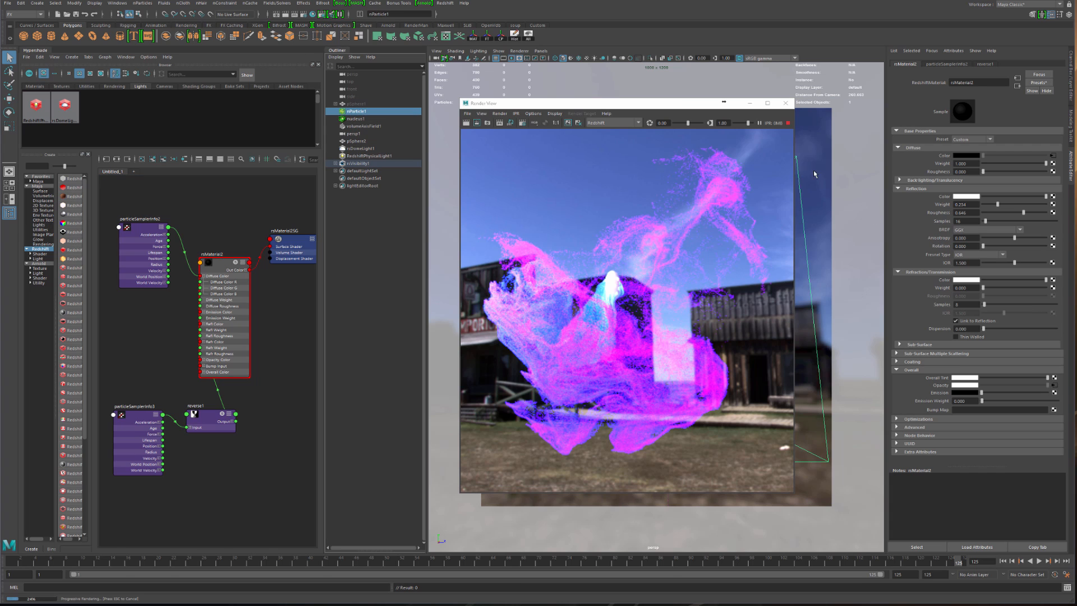
{"action": "left_click_drag", "start_coordinate": [688, 105], "coordinate": [488, 137]}
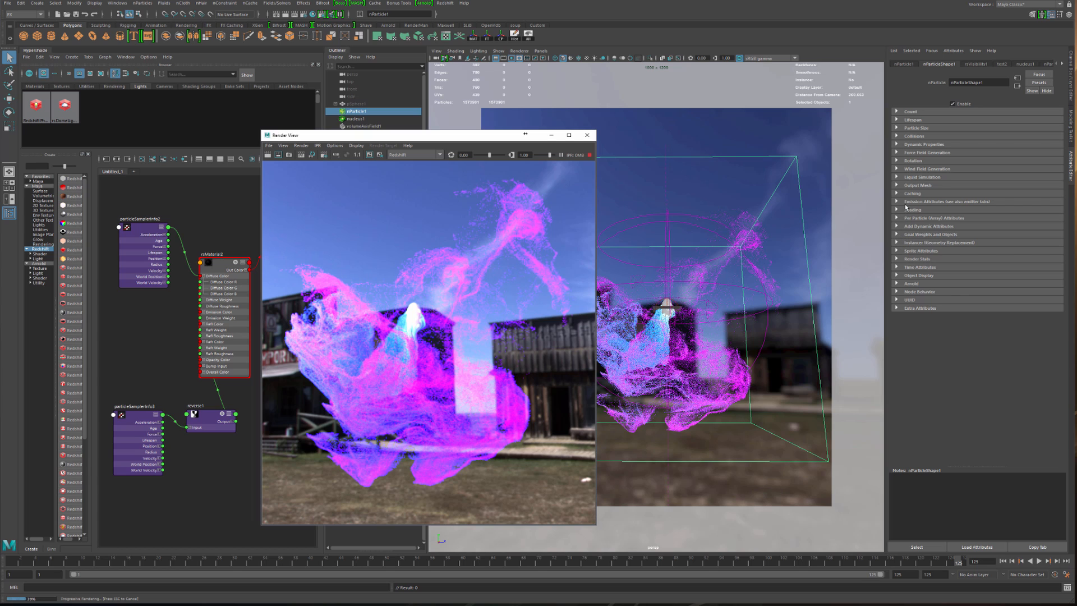
{"action": "left_click", "coordinate": [906, 219]}
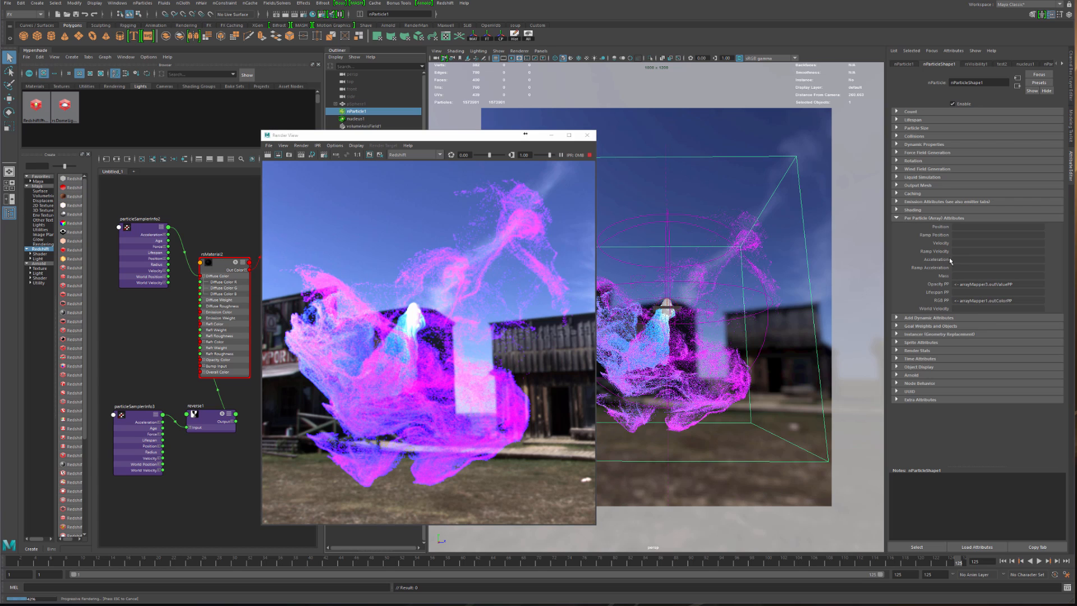
{"action": "left_click", "coordinate": [973, 285]}
{"action": "right_click", "coordinate": [979, 286]}
{"action": "mouse_move", "coordinate": [986, 289]}
{"action": "left_click", "coordinate": [943, 289]}
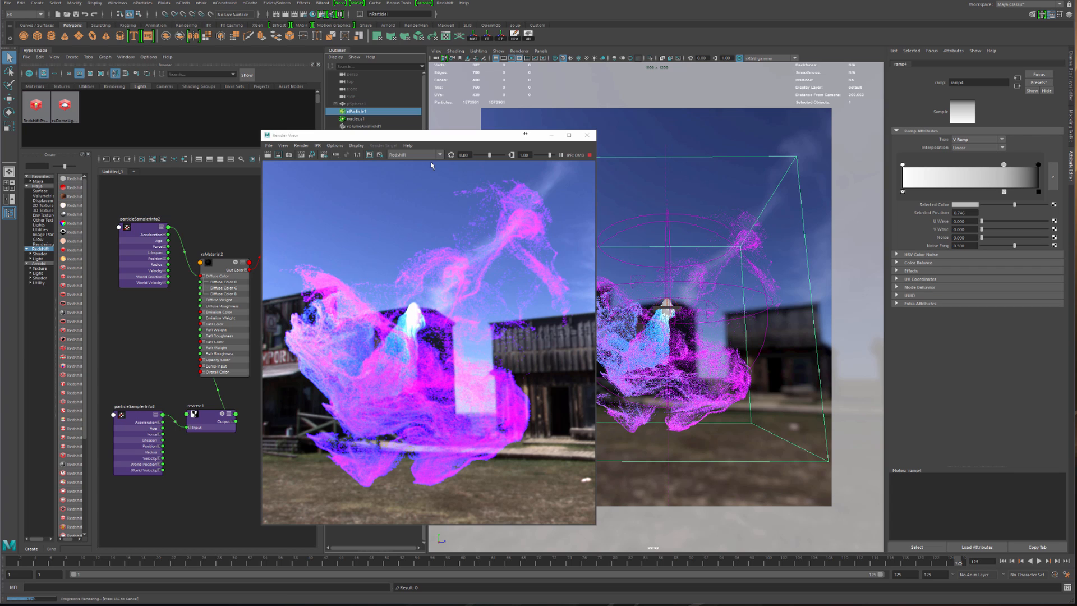
- Disable the background in the Redshift dome light's Environment settings
{"action": "left_click_drag", "start_coordinate": [403, 135], "coordinate": [613, 131]}
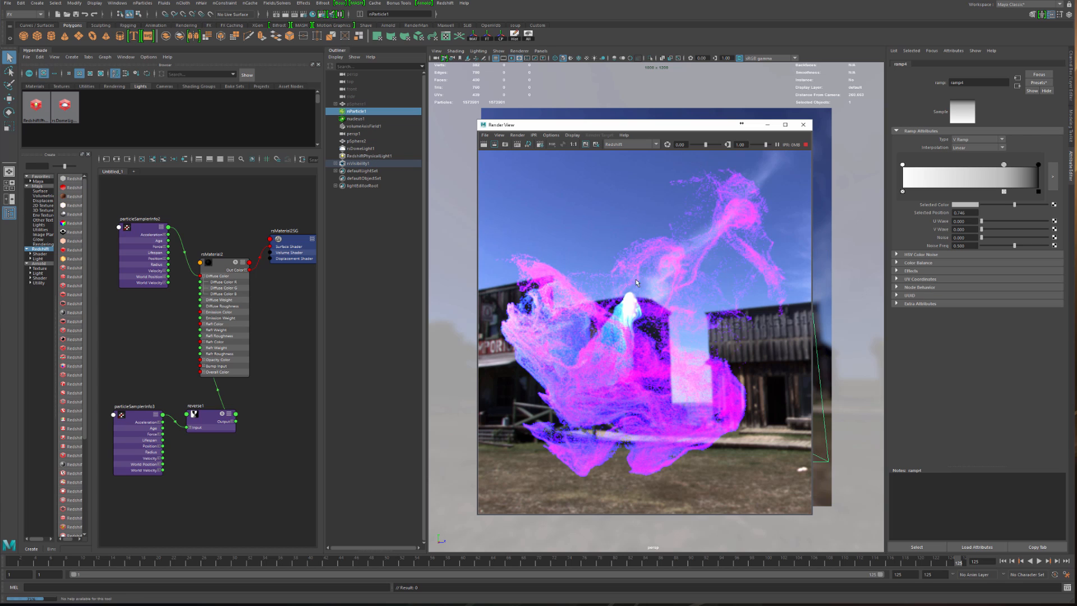
{"action": "left_click", "coordinate": [363, 148]}
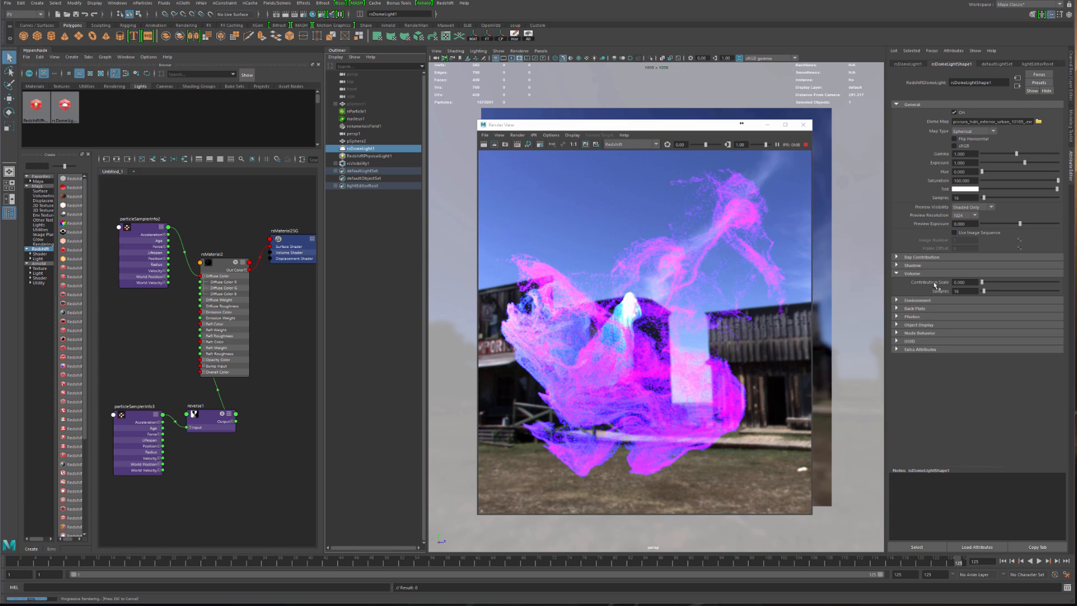
{"action": "left_click", "coordinate": [921, 300]}
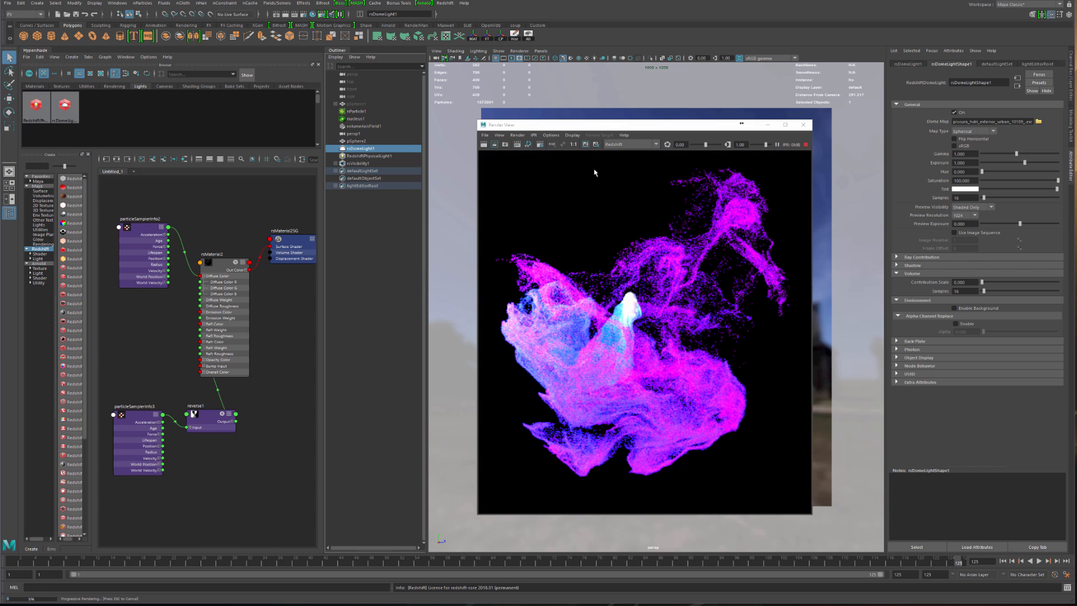
- Check the render's alpha channel and return the Render View to the color image
{"action": "left_click", "coordinate": [563, 144]}
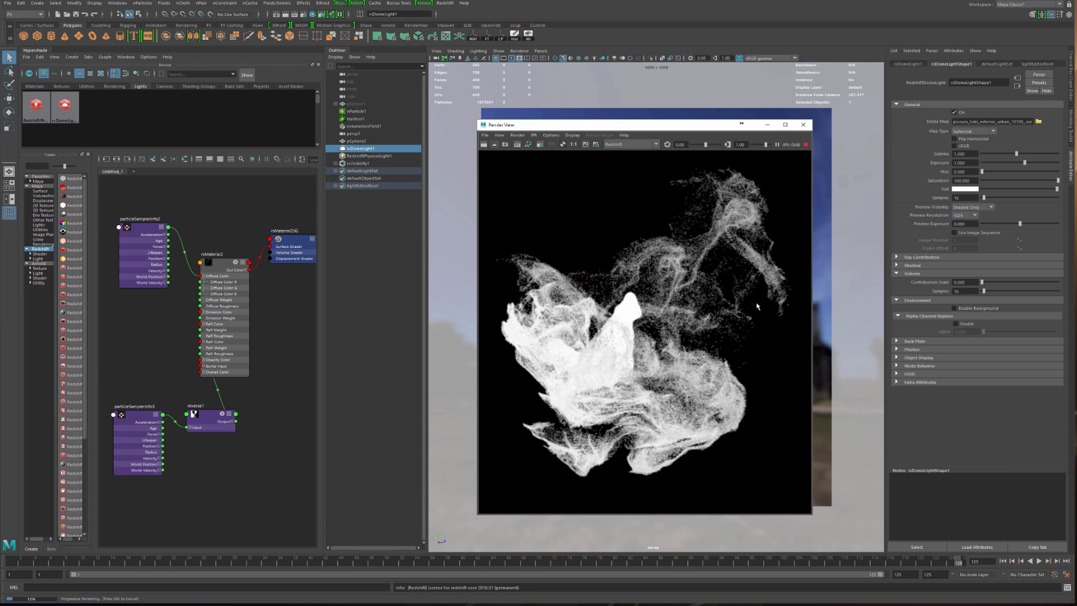
{"action": "left_click", "coordinate": [553, 146]}
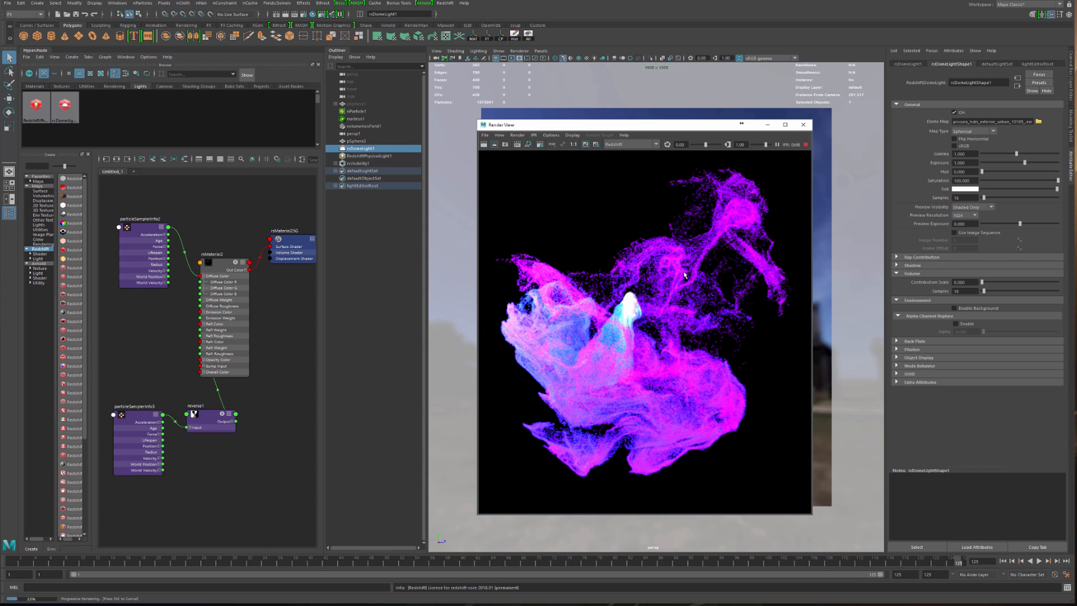
{"action": "left_click_drag", "start_coordinate": [651, 125], "coordinate": [634, 105]}
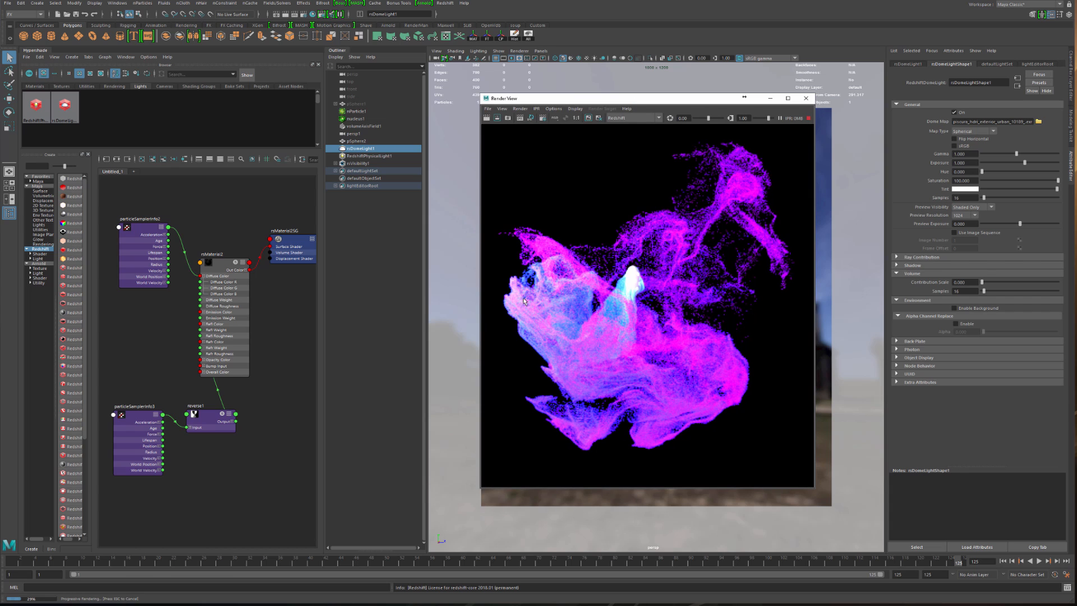
- Orbit and reframe the perspective view to render the particles from another angle
{"action": "left_click_drag", "start_coordinate": [668, 101], "coordinate": [452, 128]}
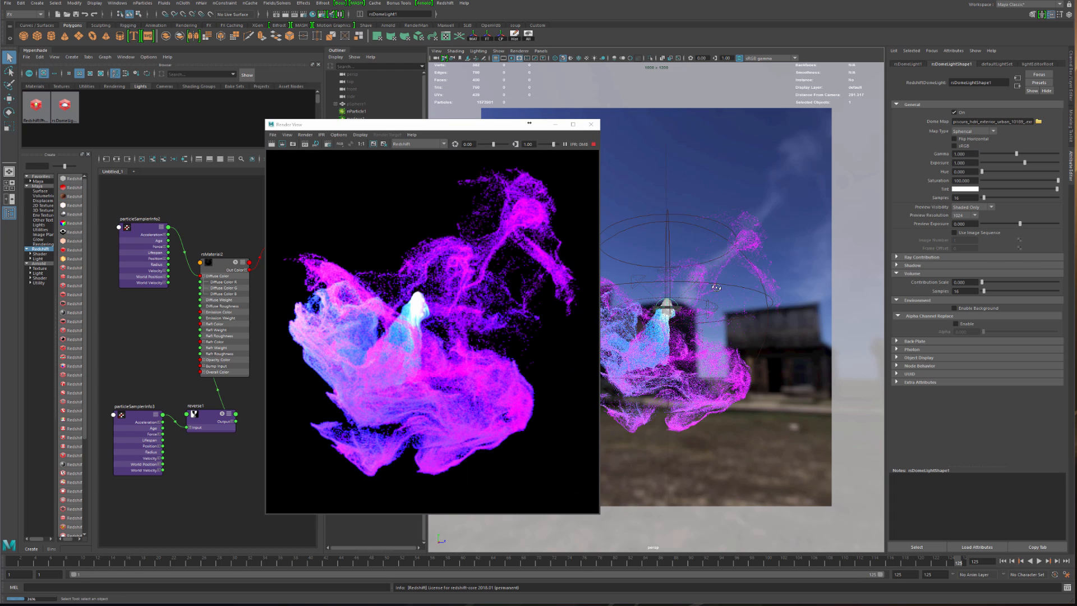
{"action": "left_click_drag", "start_coordinate": [701, 287], "coordinate": [697, 287], "text": "alt"}
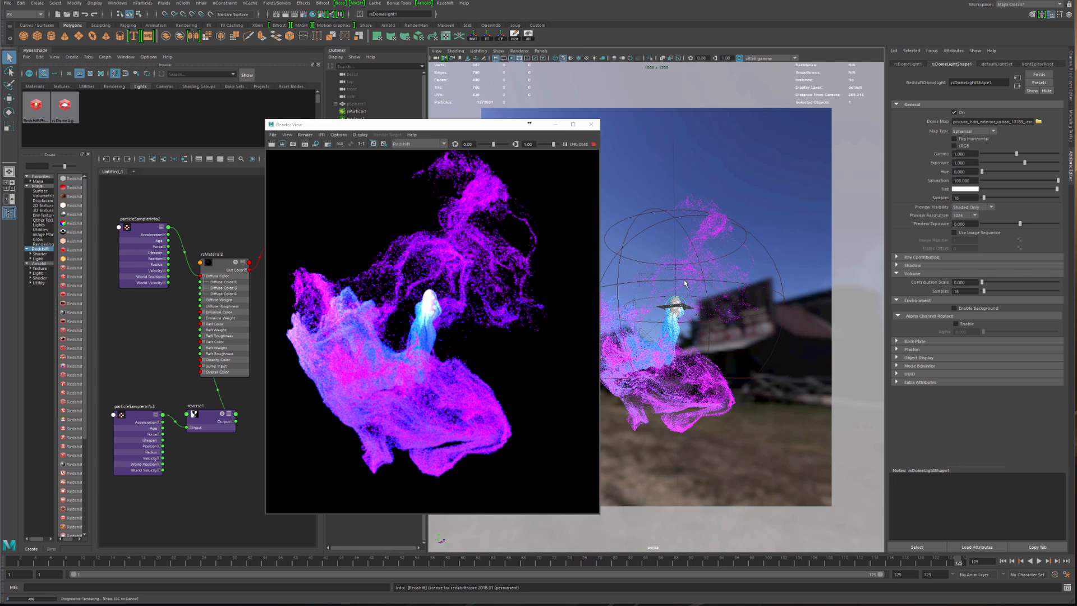
{"action": "middle_click_drag", "start_coordinate": [682, 268], "coordinate": [671, 284], "text": "alt"}
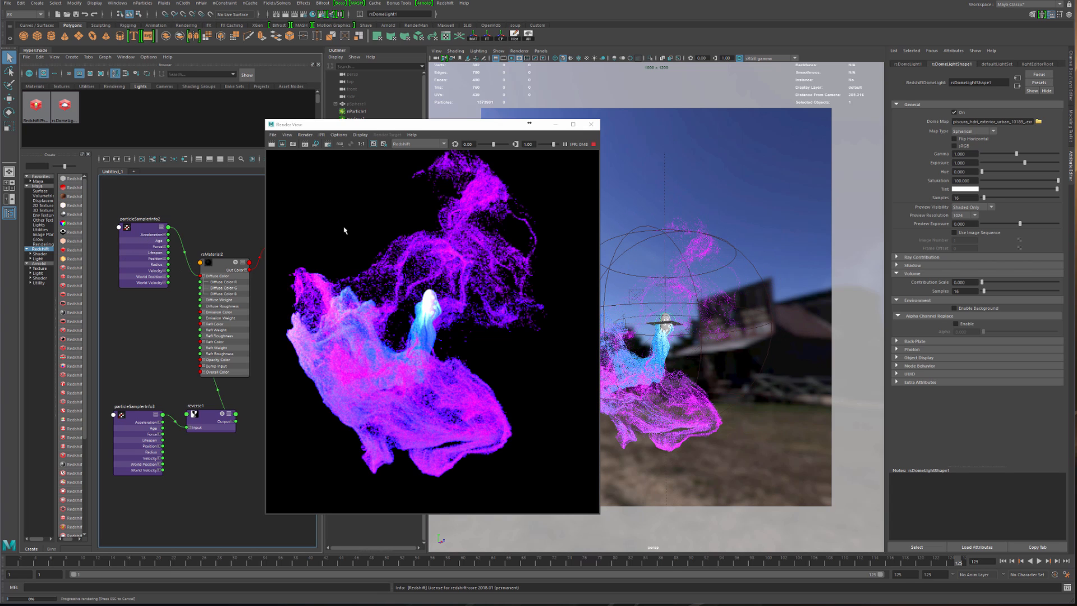
{"action": "left_click_drag", "start_coordinate": [417, 124], "coordinate": [519, 116]}
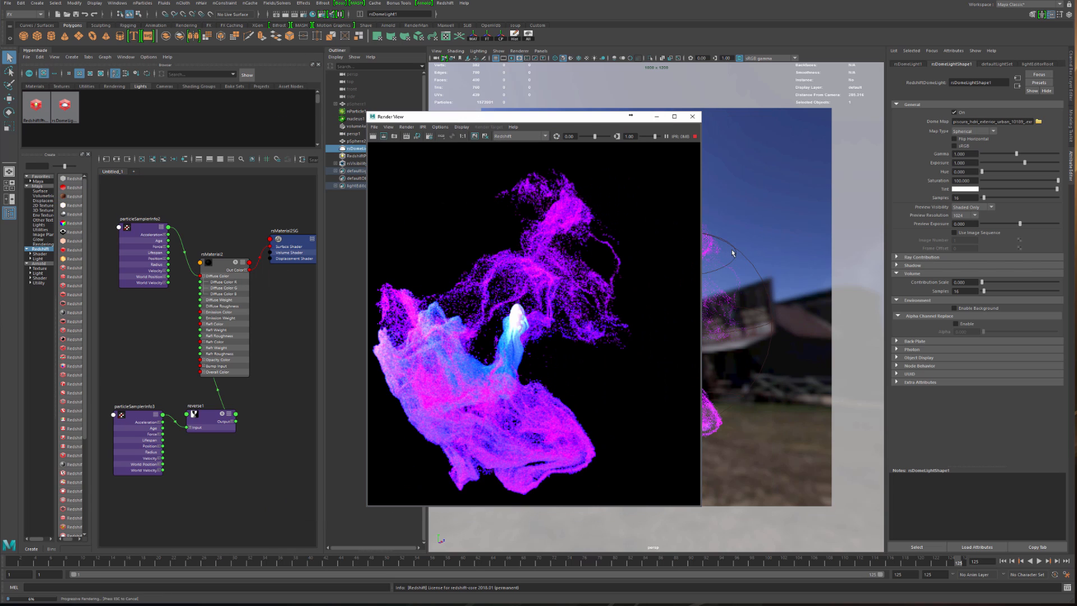
{"action": "middle_click_drag", "start_coordinate": [732, 253], "coordinate": [757, 238], "text": "alt"}
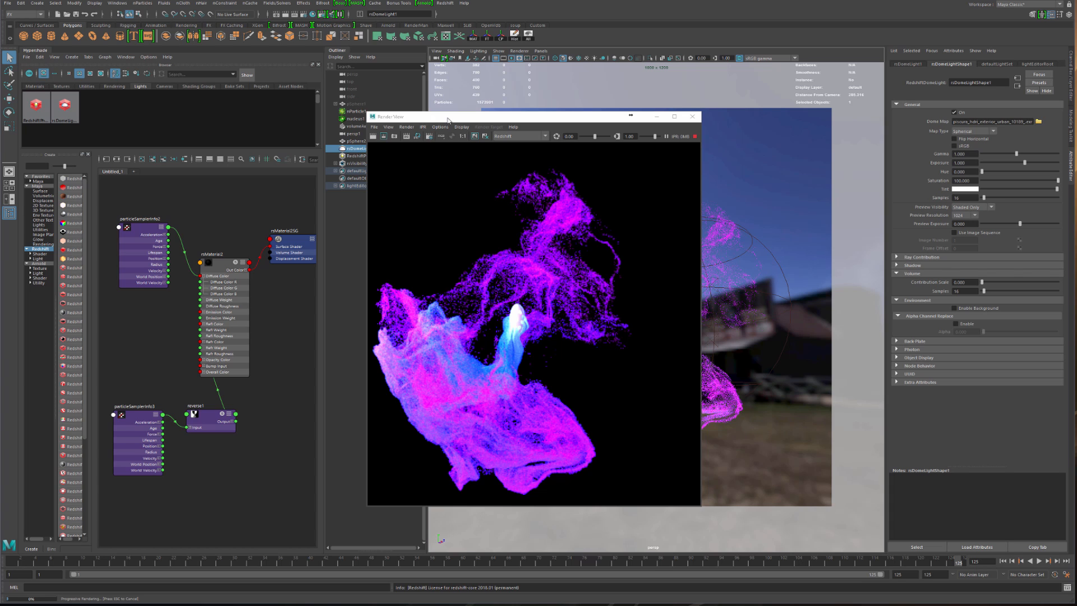
{"action": "left_click_drag", "start_coordinate": [448, 119], "coordinate": [566, 131]}
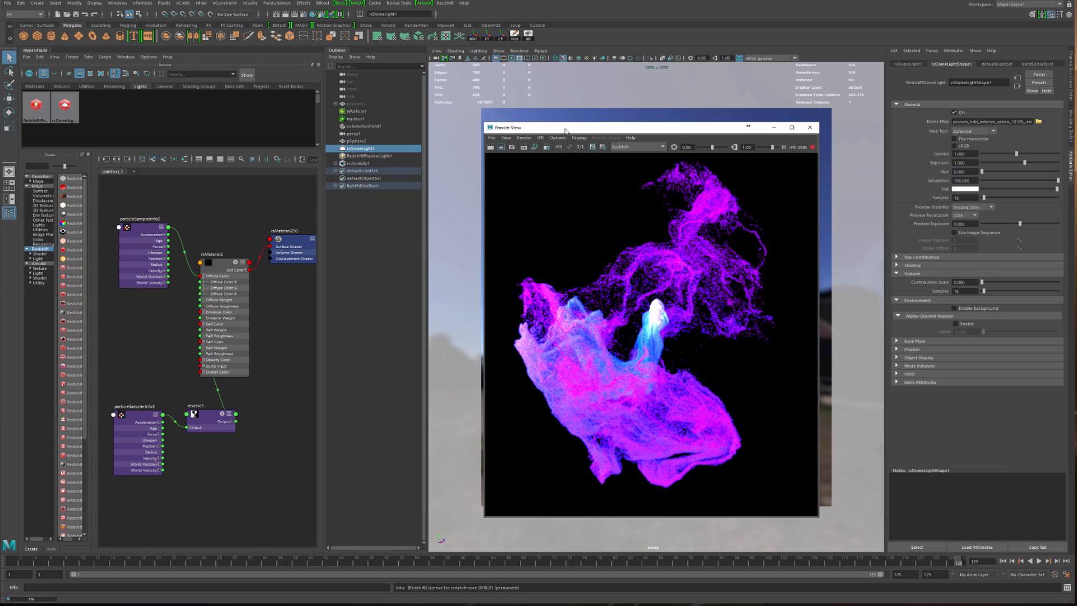
- Disconnect the reverse node from the material's opacity and delete it along with both particleSamplerInfo nodes
{"action": "left_click_drag", "start_coordinate": [145, 259], "coordinate": [142, 279]}
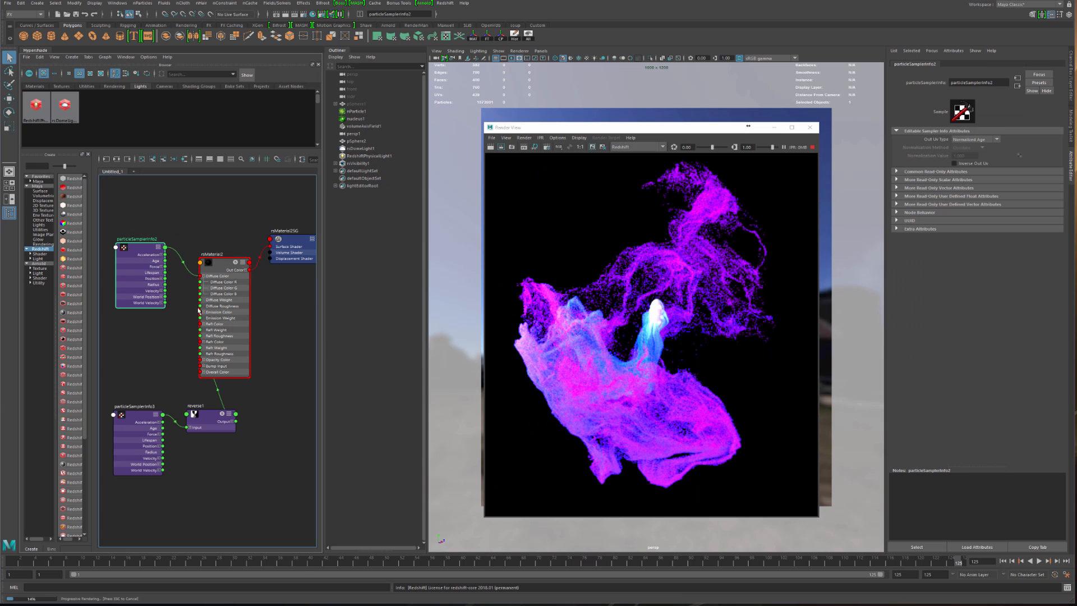
{"action": "key", "text": "Delete"}
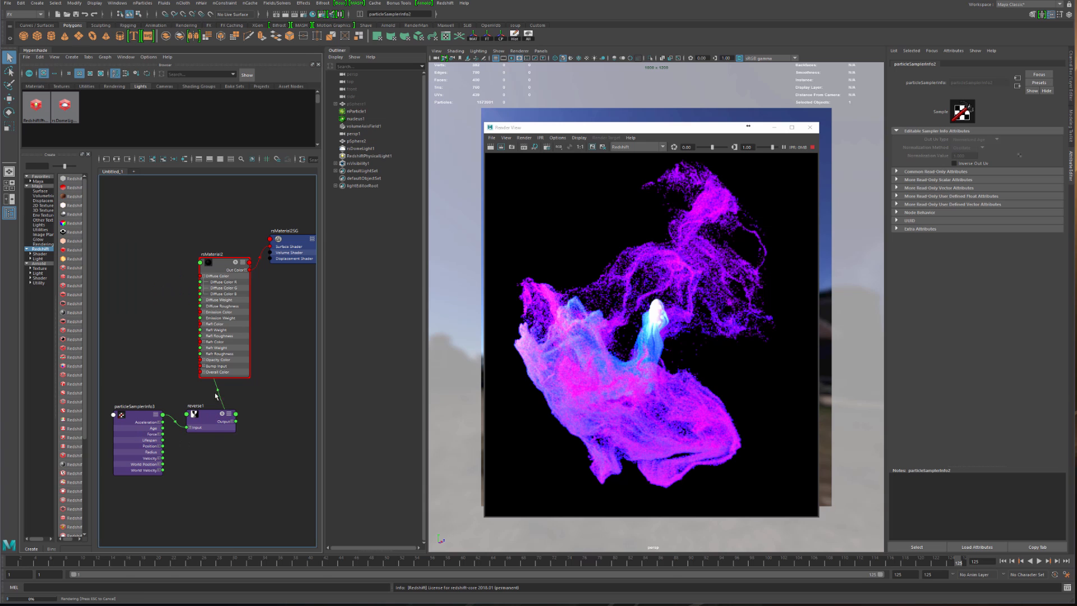
{"action": "left_click_drag", "start_coordinate": [218, 392], "coordinate": [263, 394]}
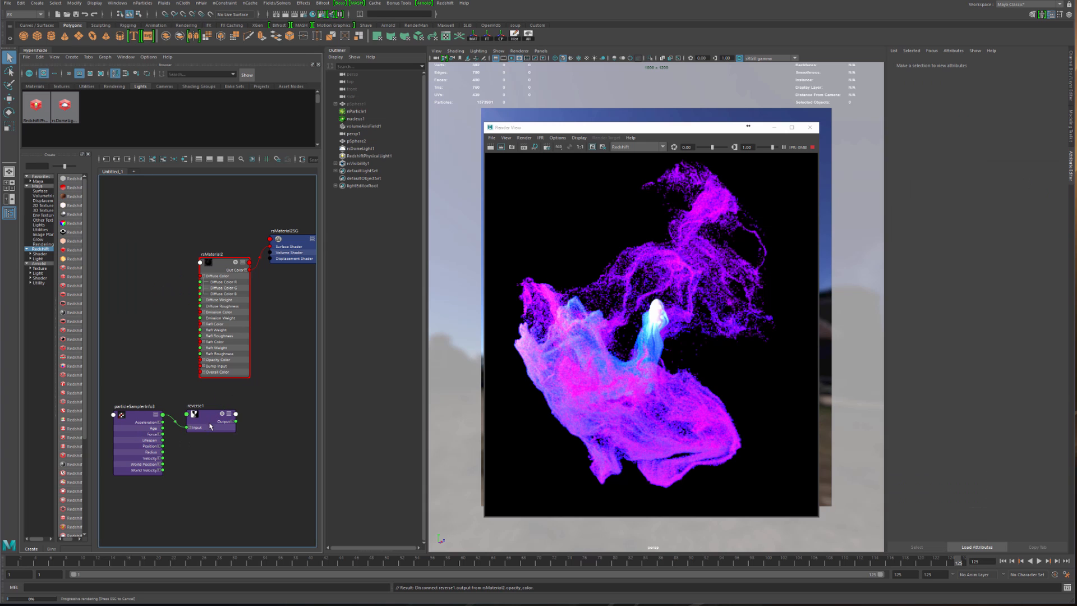
{"action": "left_click_drag", "start_coordinate": [210, 429], "coordinate": [218, 450]}
{"action": "left_click_drag", "start_coordinate": [143, 435], "coordinate": [141, 459]}
{"action": "left_click", "coordinate": [207, 447], "text": "shift"}
{"action": "key", "text": "Delete"}
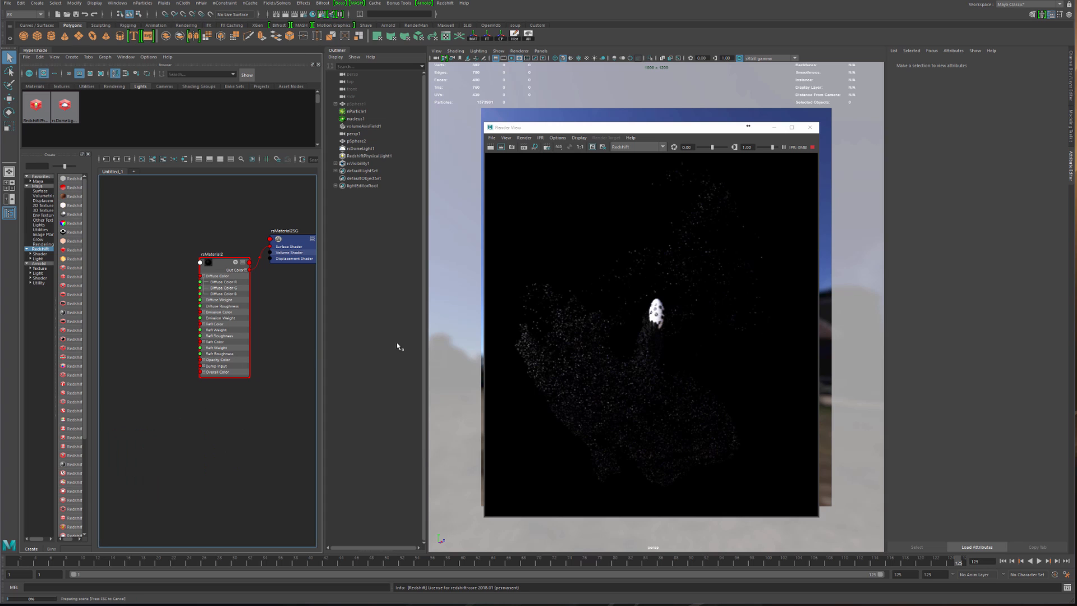
- Set the Redshift material's Diffuse Color to white
{"action": "left_click_drag", "start_coordinate": [651, 132], "coordinate": [604, 130]}
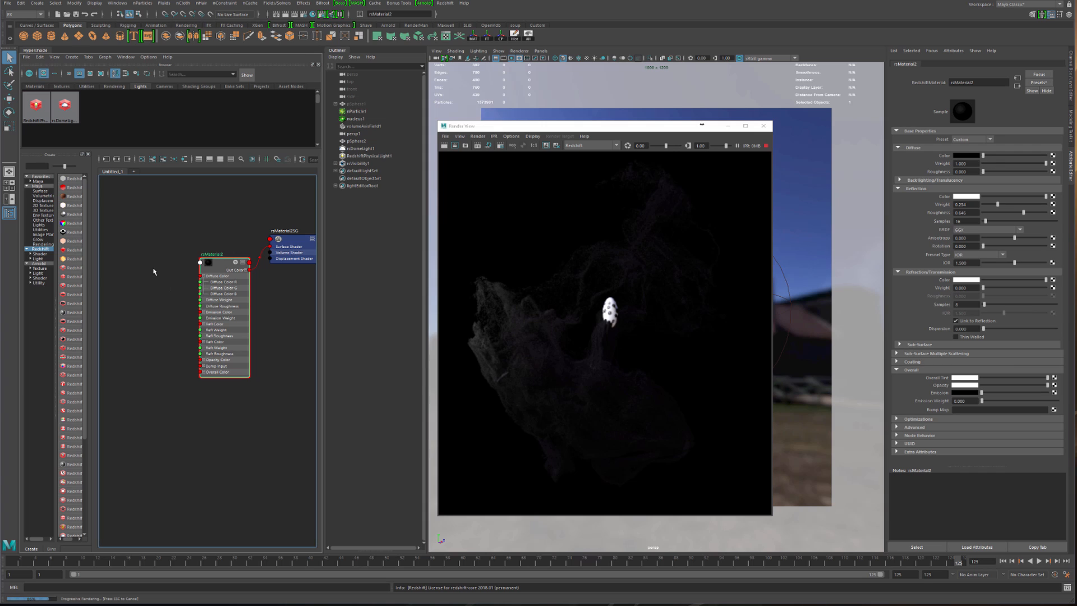
{"action": "left_click", "coordinate": [1027, 155]}
{"action": "left_click_drag", "start_coordinate": [1034, 156], "coordinate": [1046, 156]}
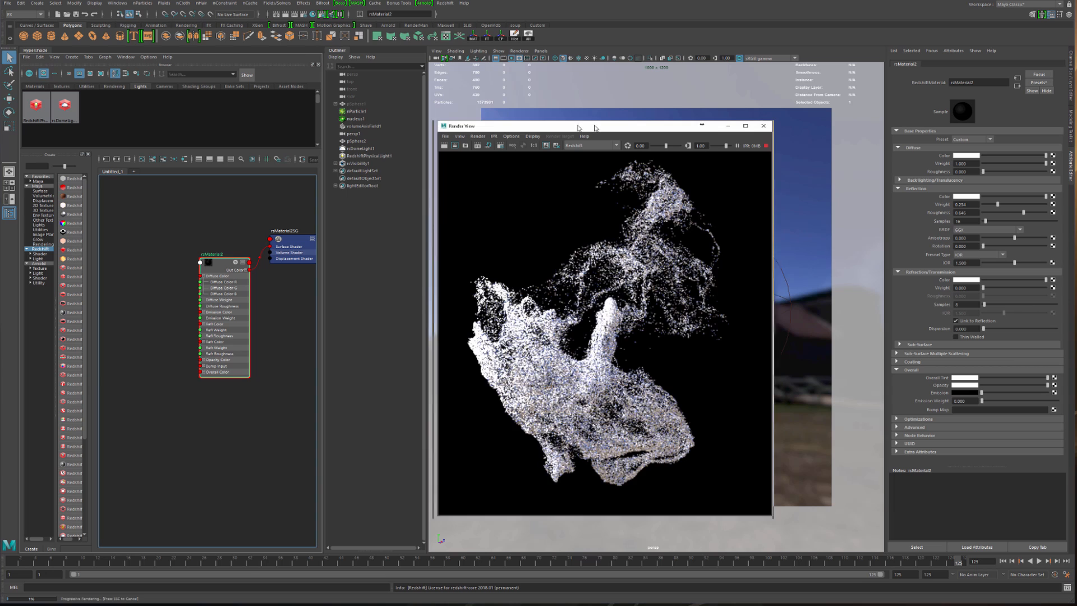
{"action": "left_click_drag", "start_coordinate": [602, 129], "coordinate": [627, 119]}
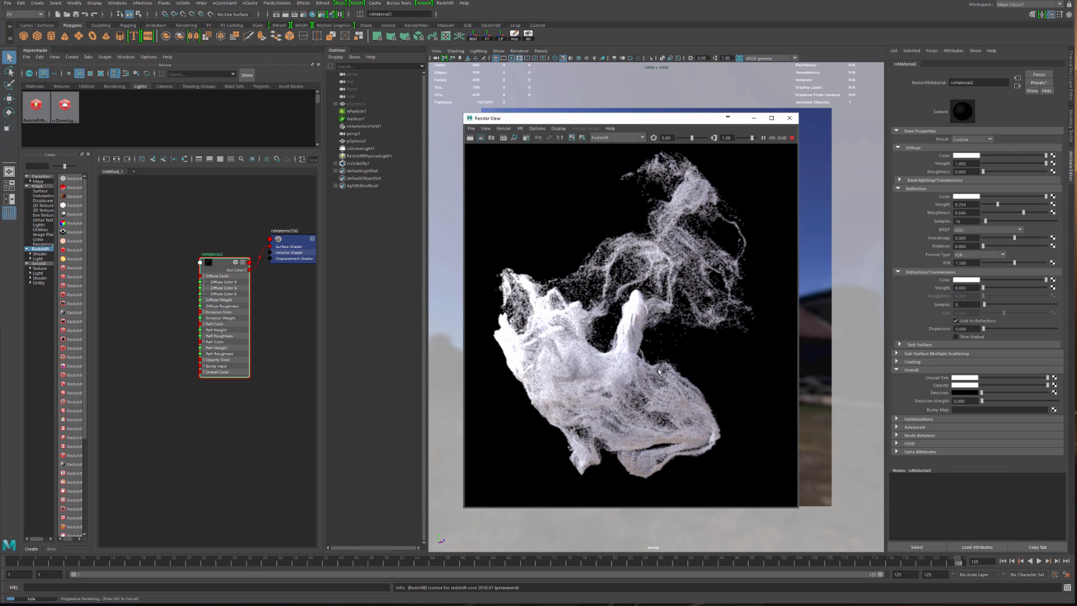
- Create a RedshiftUserDataColor node and place it beside the Redshift material's diffuse input
{"action": "left_click", "coordinate": [139, 317]}
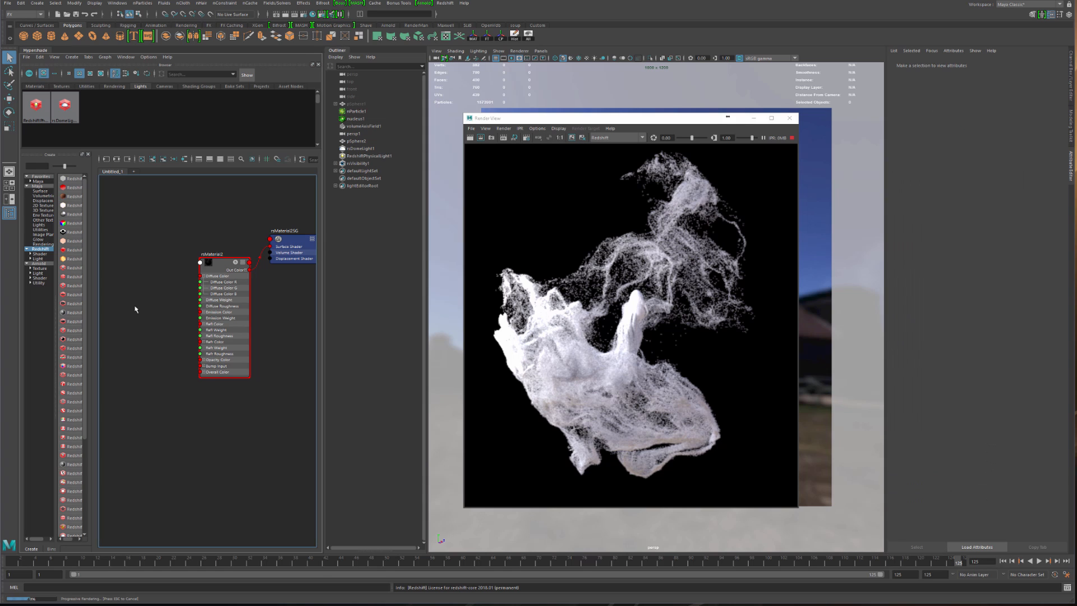
{"action": "key", "text": "Tab"}
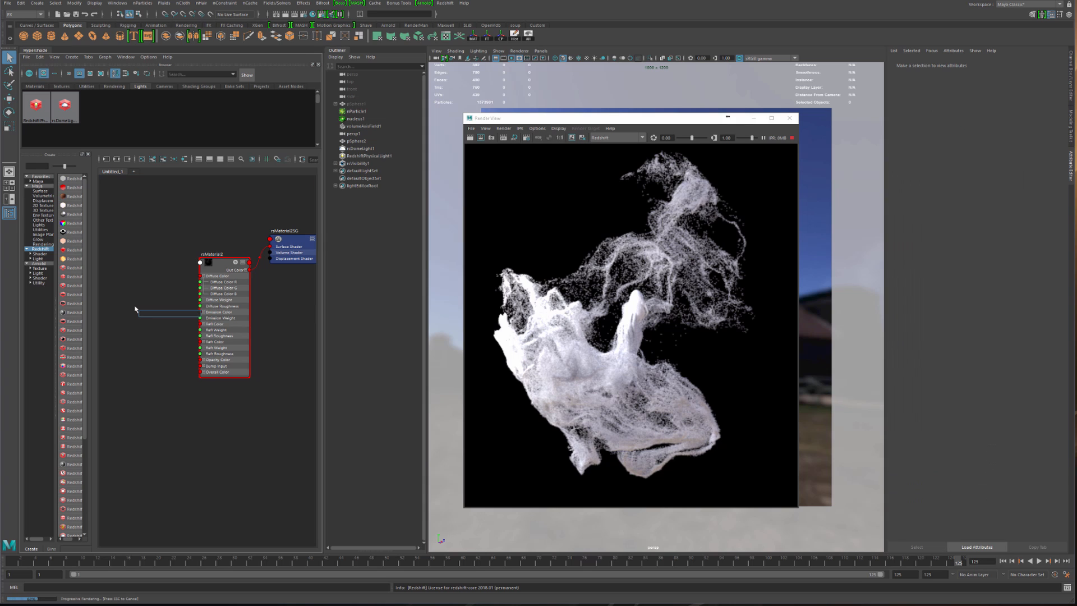
{"action": "type", "text": "user"}
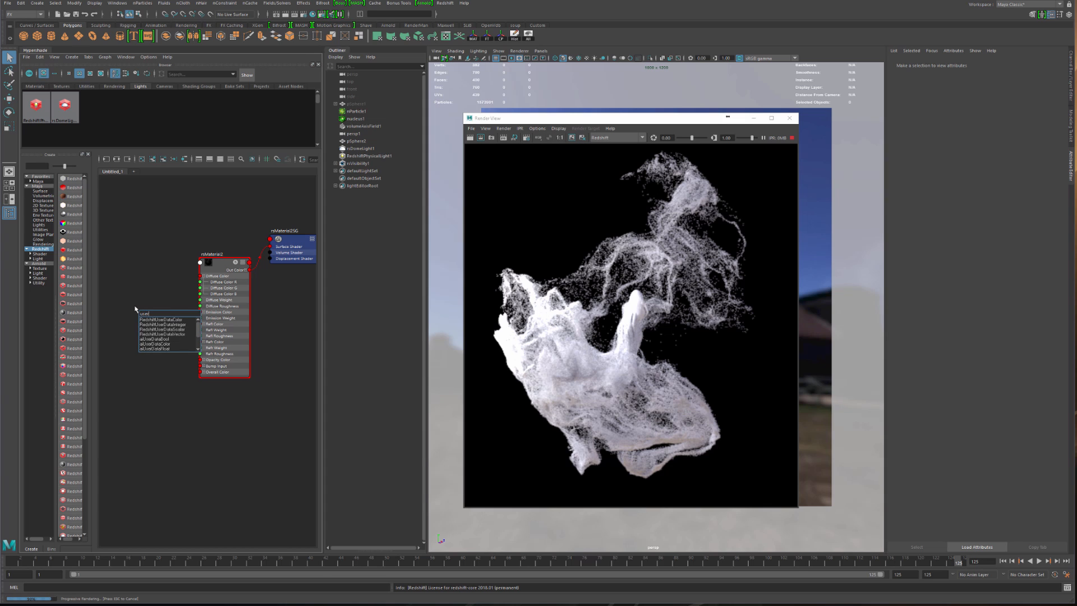
{"action": "key", "text": "Down"}
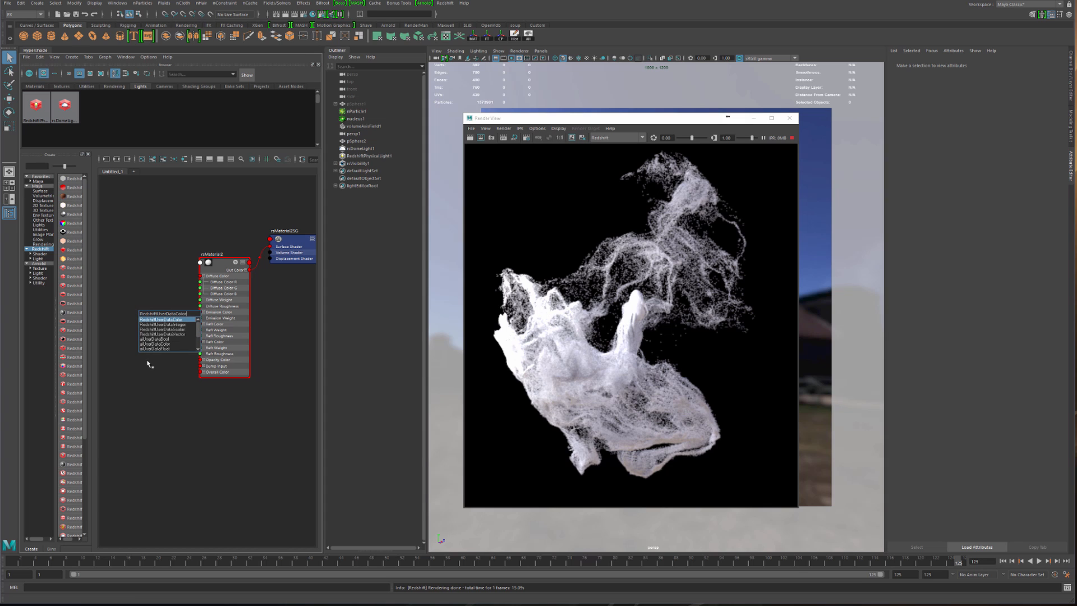
{"action": "left_click", "coordinate": [168, 320]}
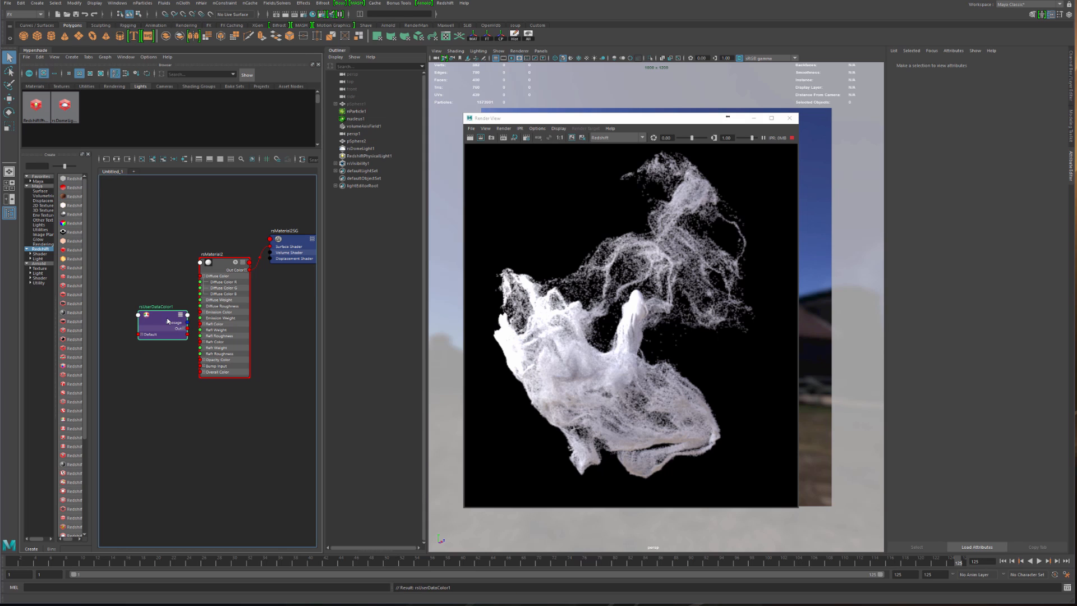
{"action": "left_click_drag", "start_coordinate": [178, 320], "coordinate": [166, 262]}
- Set the user data color node's Attribute Name to rgbPP and connect its output to the material's Diffuse Color
{"action": "left_click", "coordinate": [962, 130]}
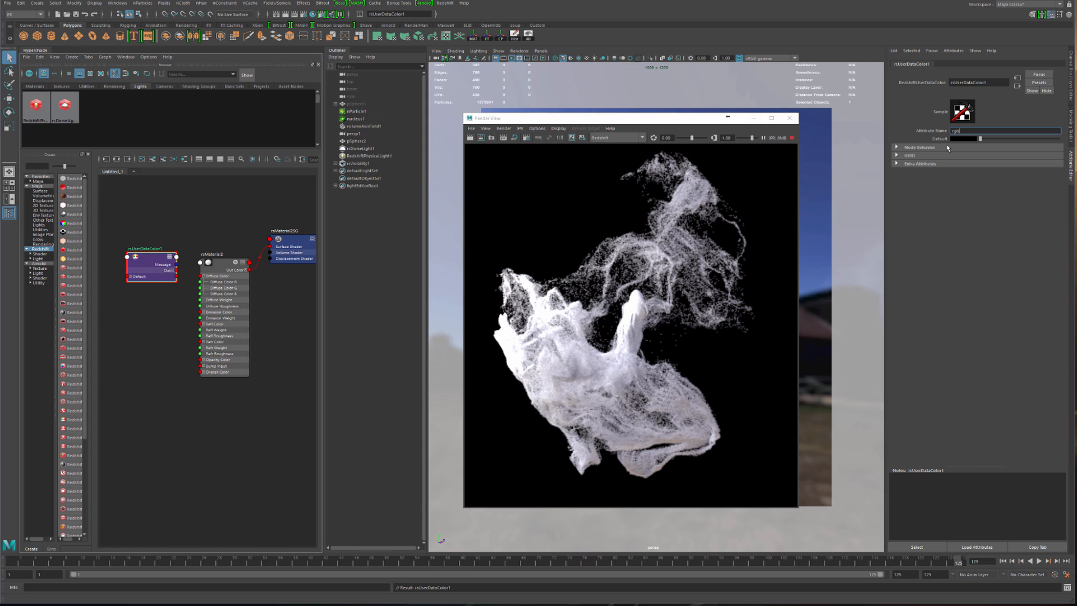
{"action": "type", "text": "rgbPP"}
{"action": "key", "text": "Return"}
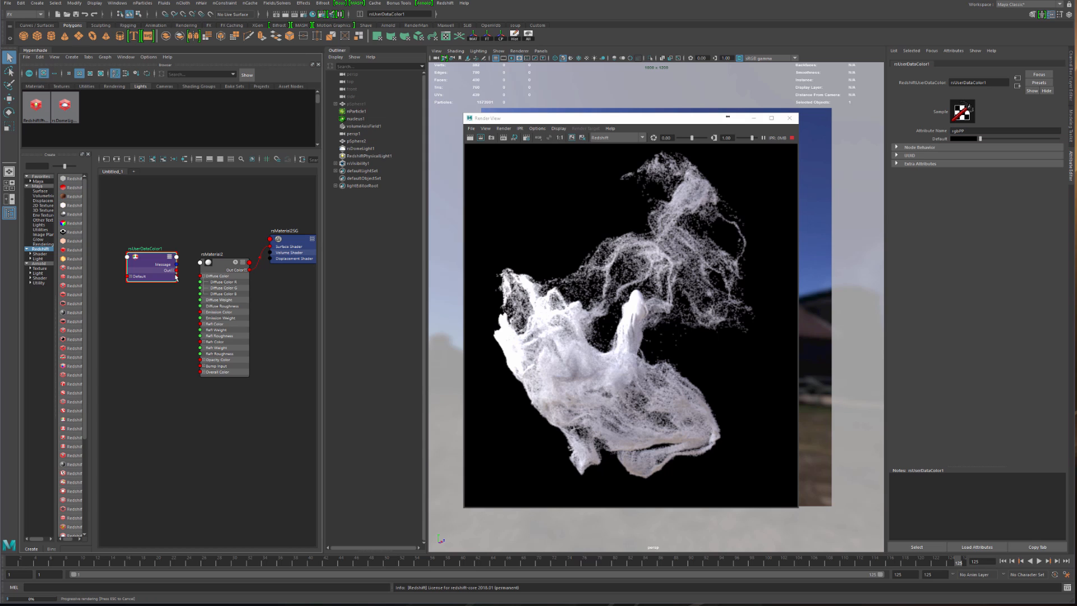
{"action": "left_click_drag", "start_coordinate": [177, 272], "coordinate": [200, 276]}
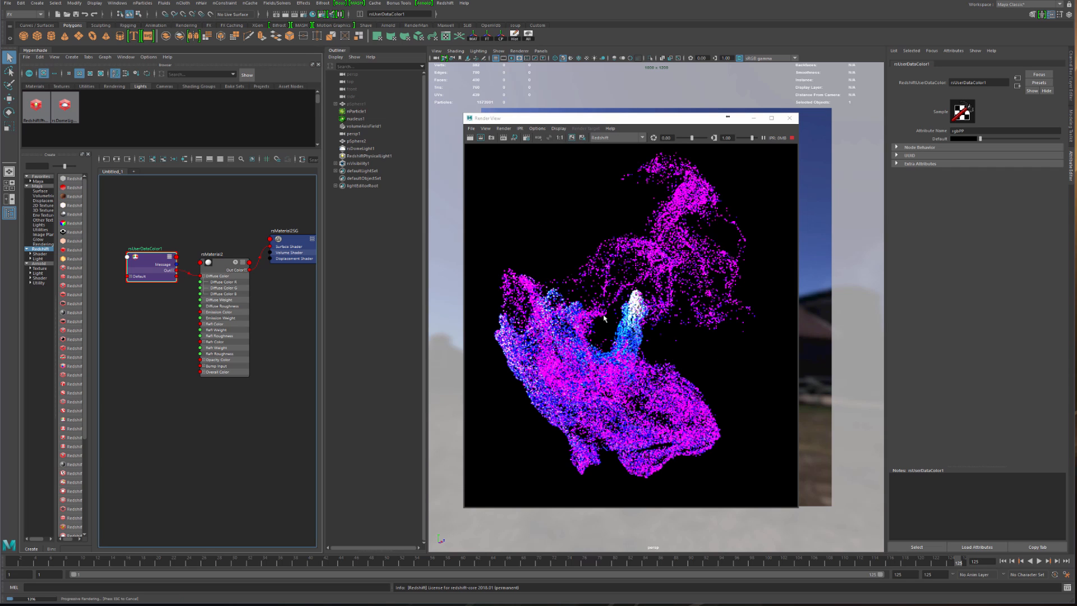
- Create a second RedshiftUserDataColor node below the first one in the graph
{"action": "left_click", "coordinate": [146, 346]}
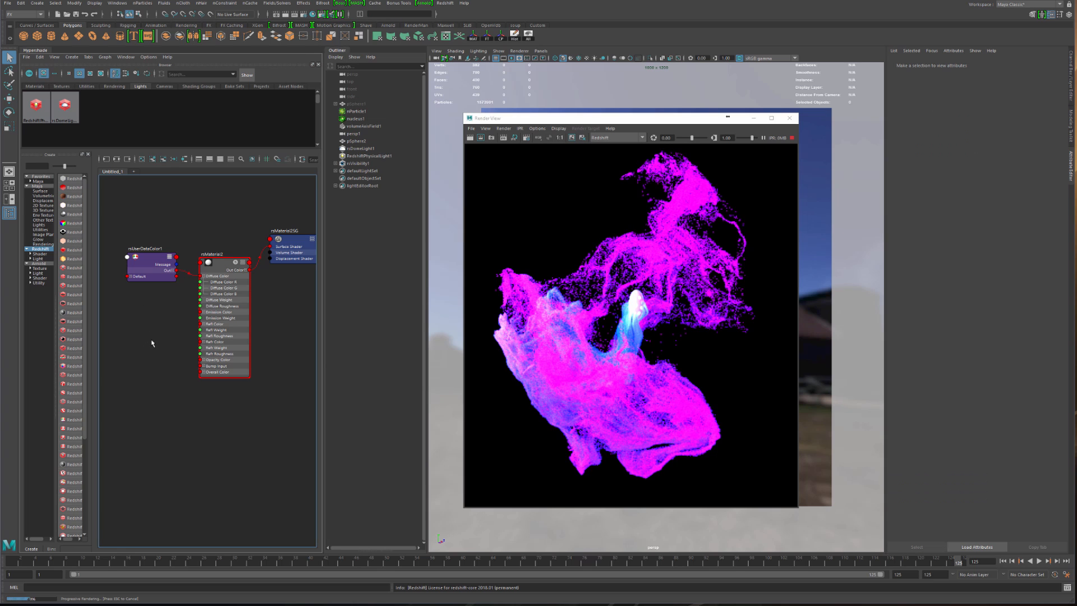
{"action": "key", "text": "Tab"}
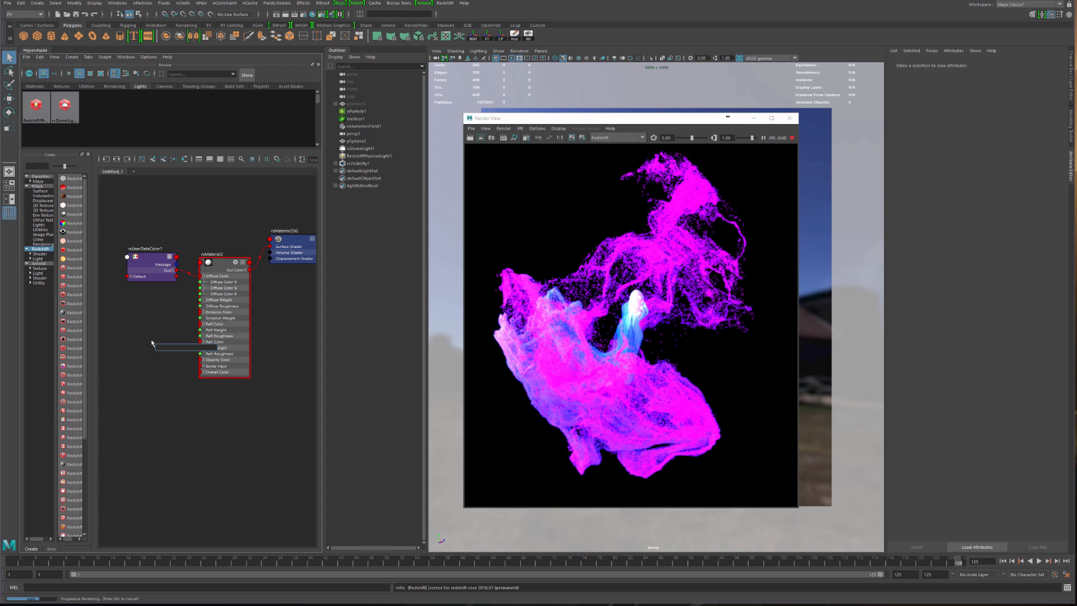
{"action": "type", "text": "user"}
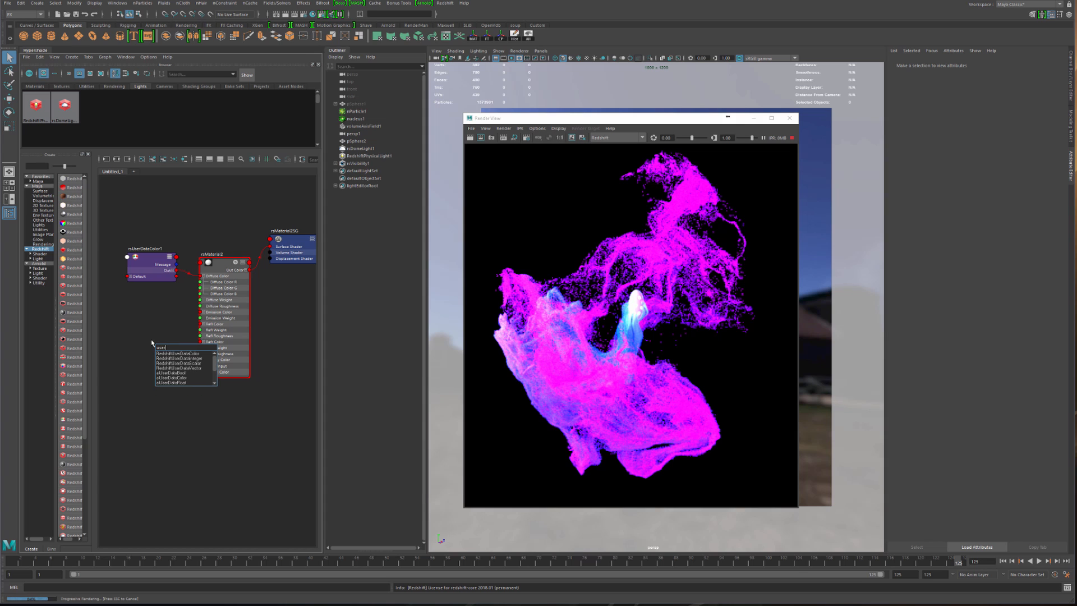
{"action": "key", "text": "Down"}
{"action": "key", "text": "Return"}
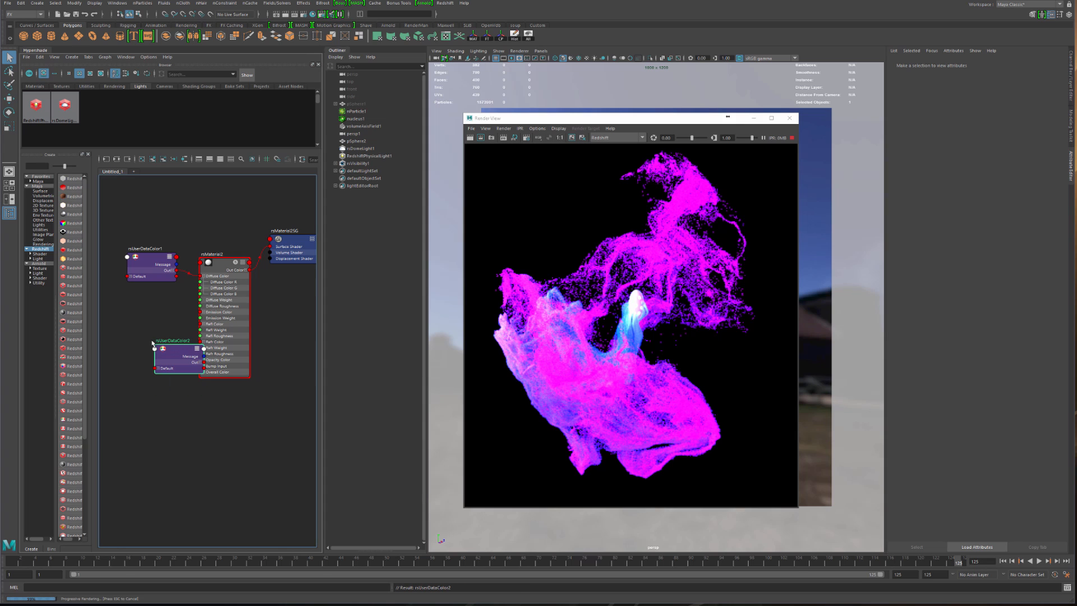
- Move the second user data color node below the material, then create a reverse node and place it beside that node
{"action": "left_click_drag", "start_coordinate": [173, 359], "coordinate": [148, 428]}
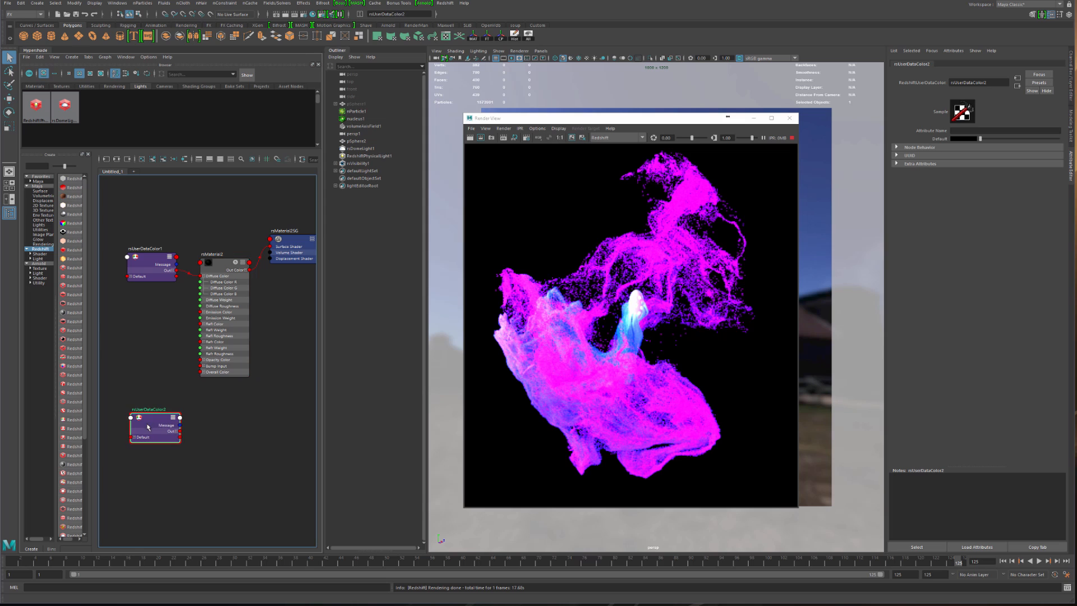
{"action": "left_click", "coordinate": [219, 434]}
{"action": "key", "text": "Tab"}
{"action": "type", "text": "rever"}
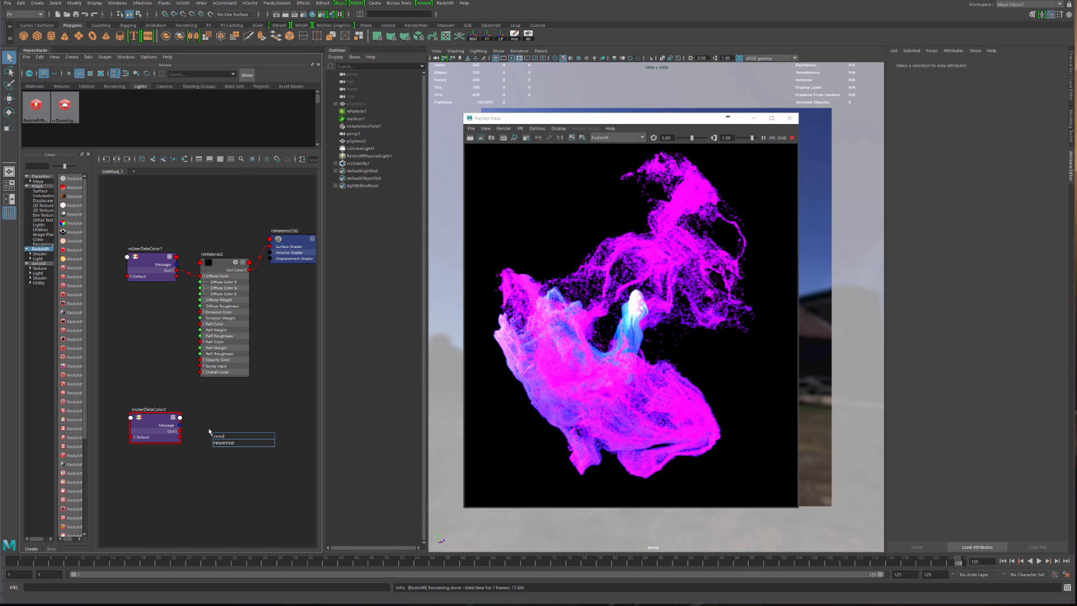
{"action": "key", "text": "Down"}
{"action": "key", "text": "Return"}
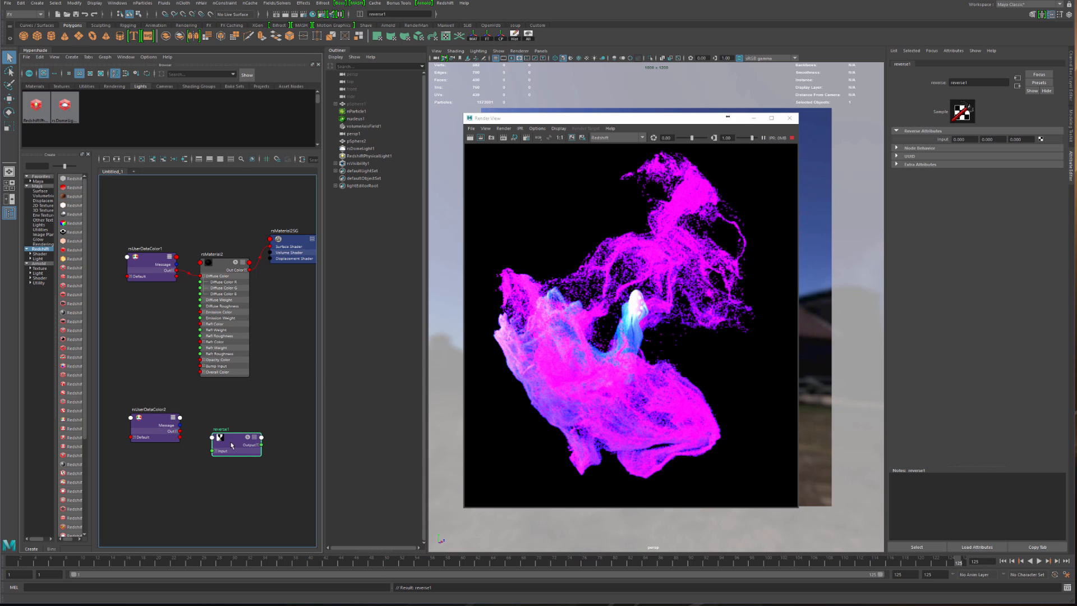
{"action": "left_click_drag", "start_coordinate": [232, 445], "coordinate": [209, 432]}
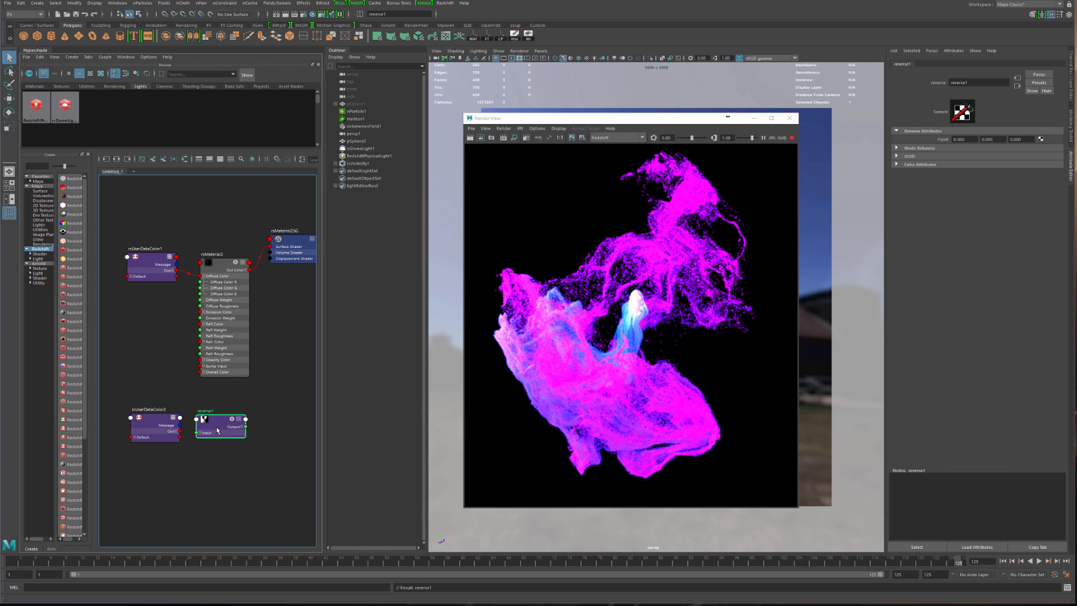
- Connect the second user data color node through the reverse node to the material's Opacity Color and tidy the node layout
{"action": "left_click_drag", "start_coordinate": [180, 434], "coordinate": [213, 390]}
{"action": "left_click", "coordinate": [231, 373]}
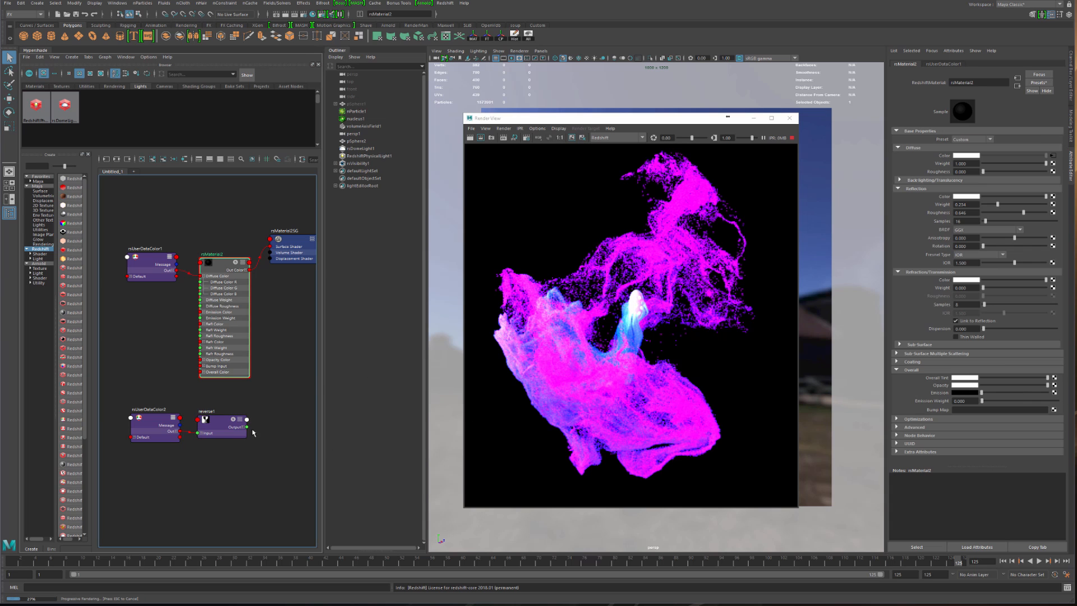
{"action": "middle_click_drag", "start_coordinate": [929, 385], "coordinate": [932, 386]}
{"action": "left_click_drag", "start_coordinate": [217, 368], "coordinate": [271, 380]}
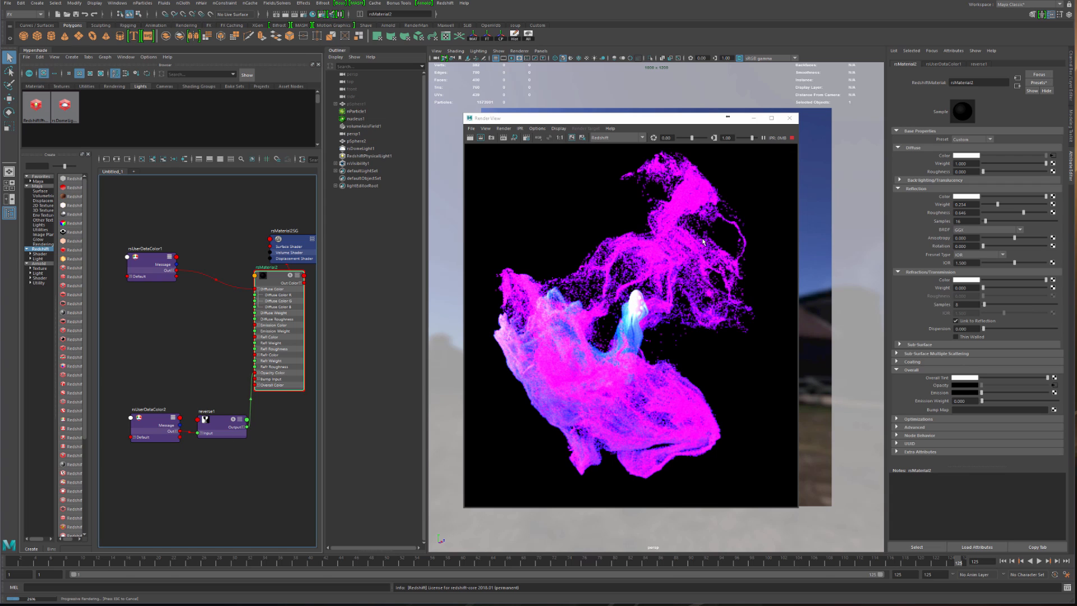
{"action": "left_click", "coordinate": [149, 427]}
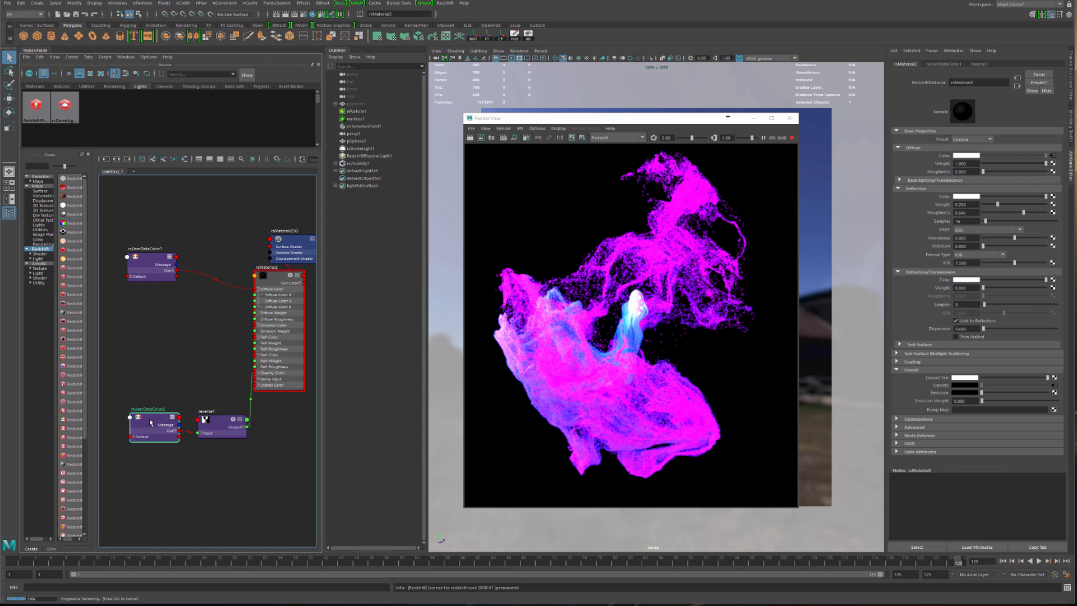
{"action": "left_click_drag", "start_coordinate": [199, 418], "coordinate": [188, 408]}
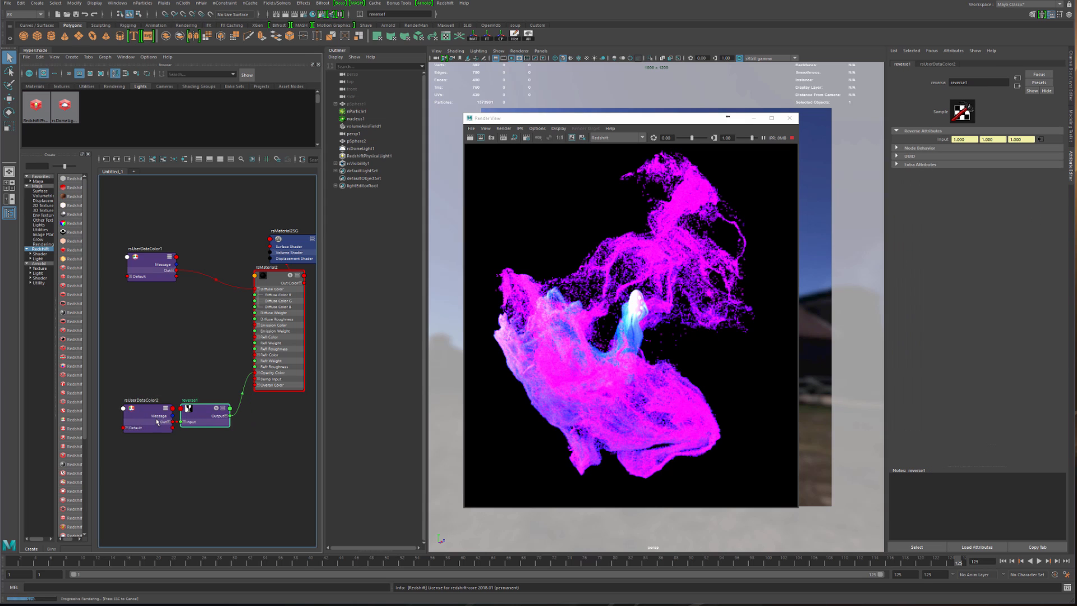
- Set the second user data color node's Attribute Name to transparencyPP
{"action": "left_click", "coordinate": [138, 426]}
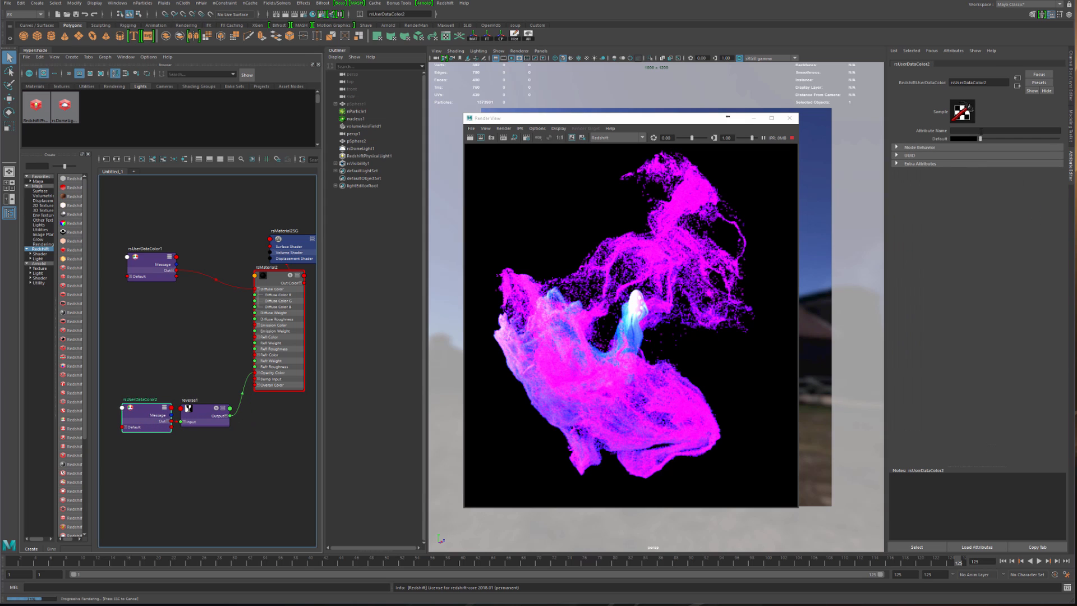
{"action": "left_click", "coordinate": [976, 131]}
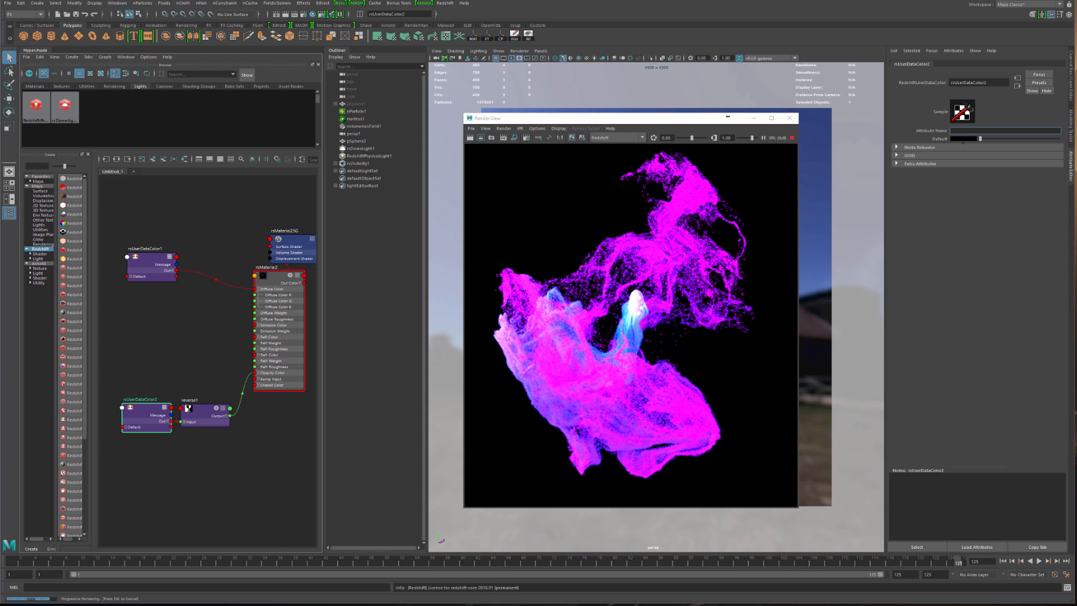
{"action": "left_click", "coordinate": [155, 275]}
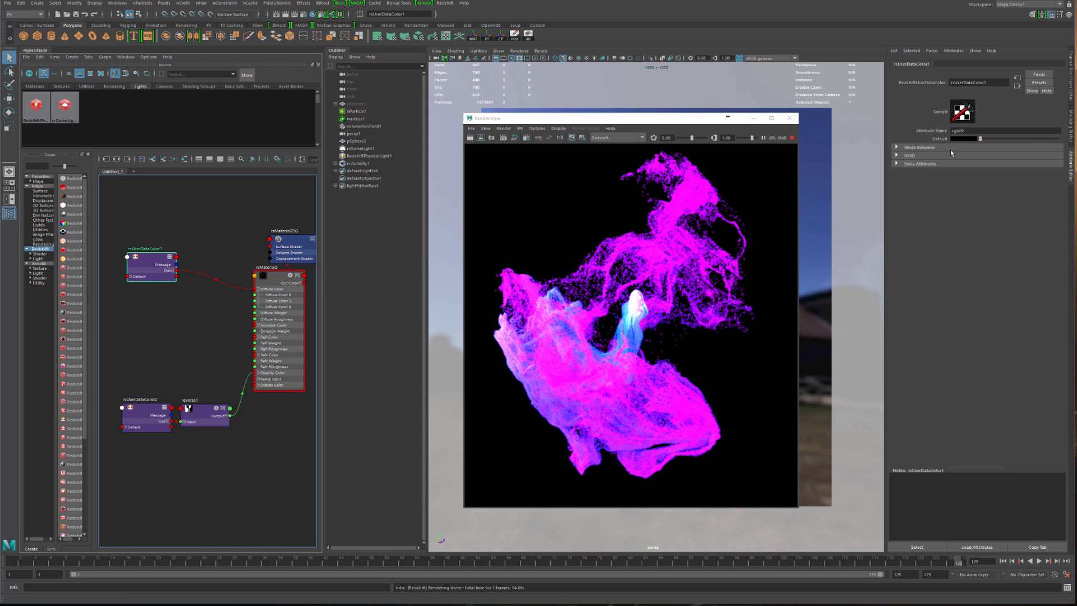
{"action": "left_click", "coordinate": [152, 428]}
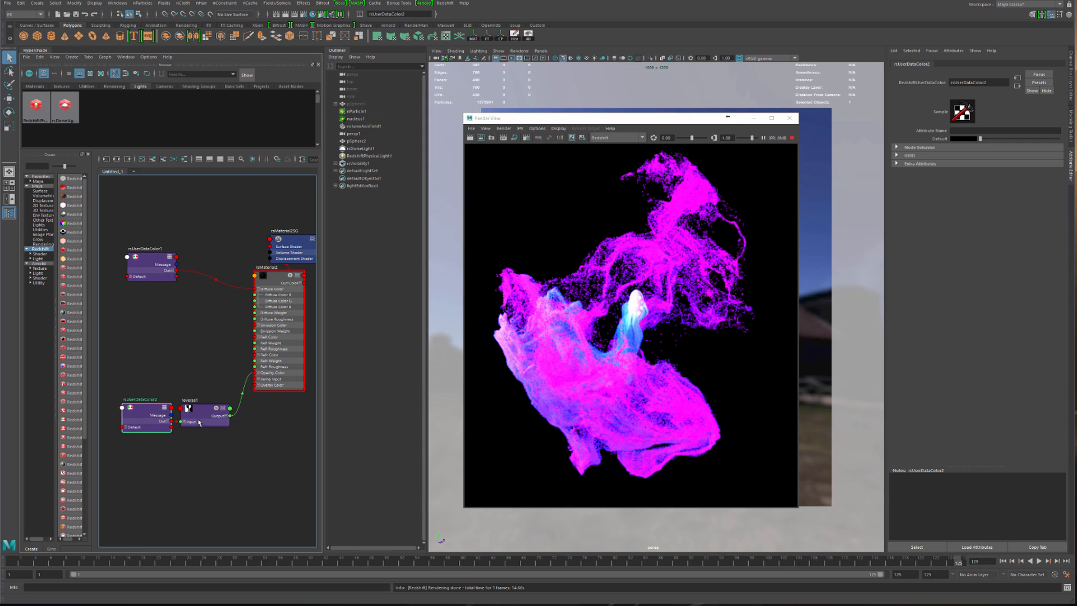
{"action": "left_click", "coordinate": [977, 132]}
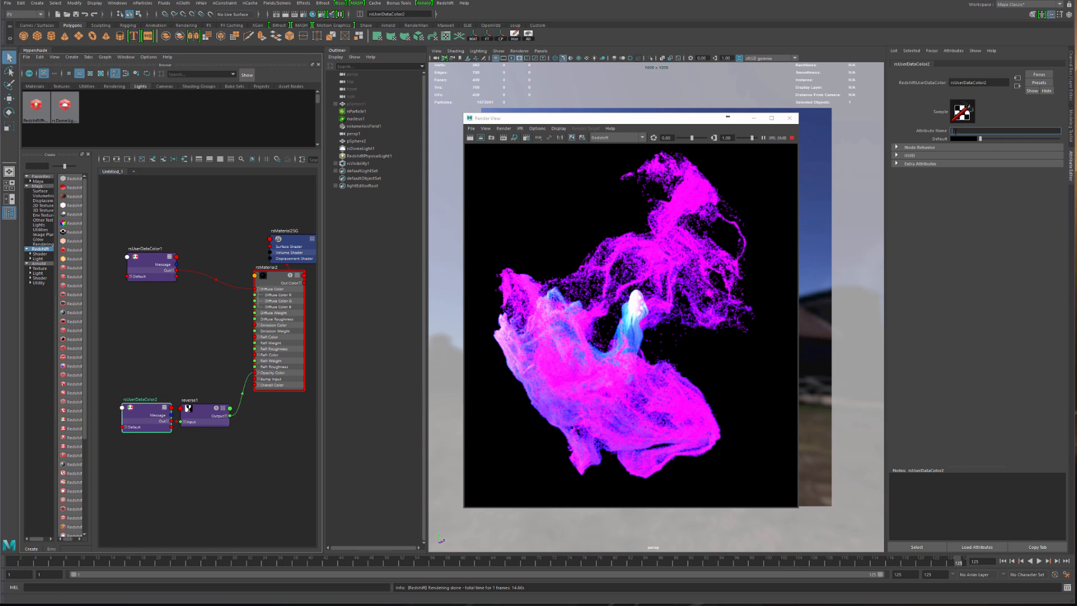
{"action": "left_click", "coordinate": [159, 337]}
{"action": "left_click", "coordinate": [138, 414]}
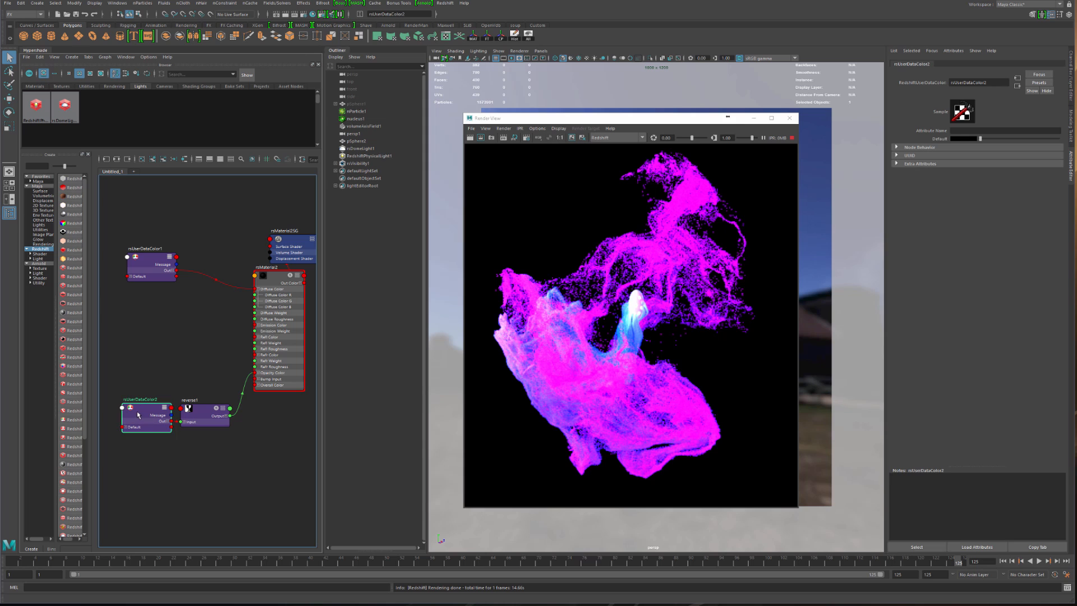
{"action": "left_click", "coordinate": [1003, 130]}
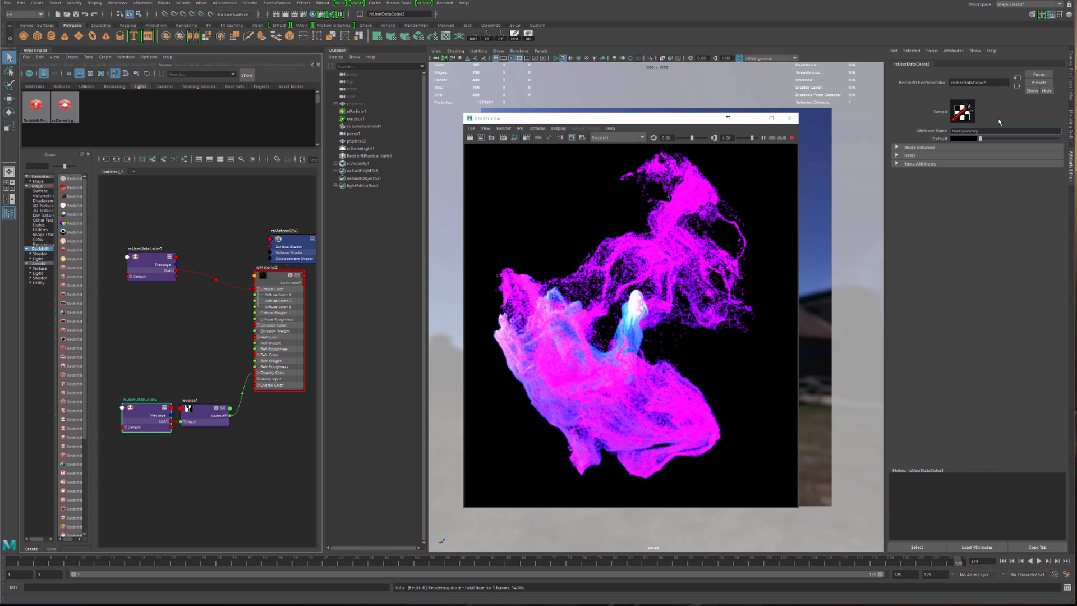
{"action": "key", "text": "Return"}
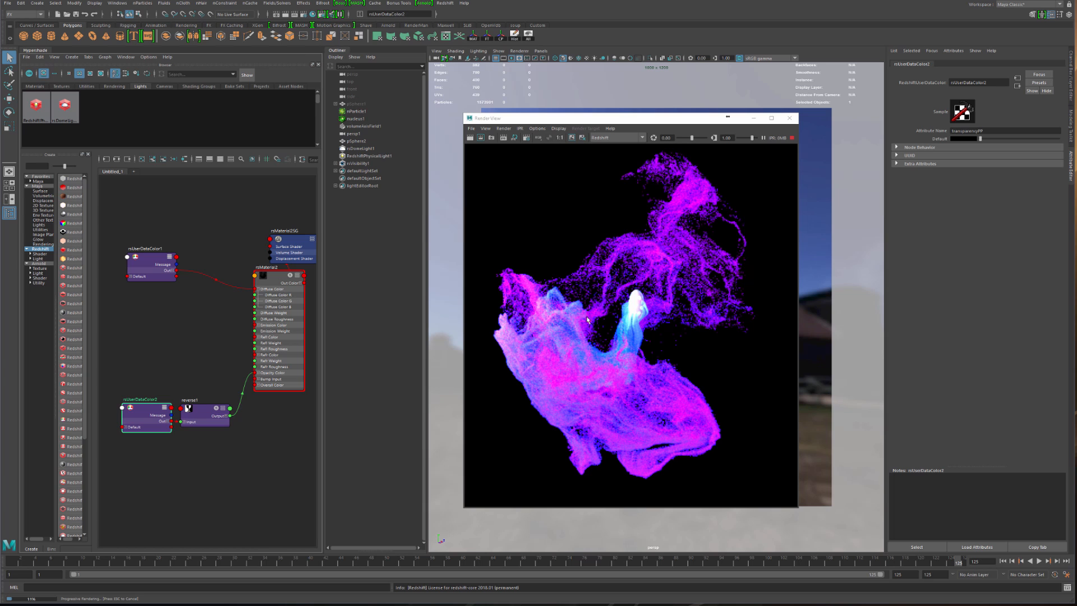
- Examine the particles' color and transparency in the IPR render from another camera angle, and review both user data color nodes
{"action": "left_click_drag", "start_coordinate": [561, 118], "coordinate": [289, 118]}
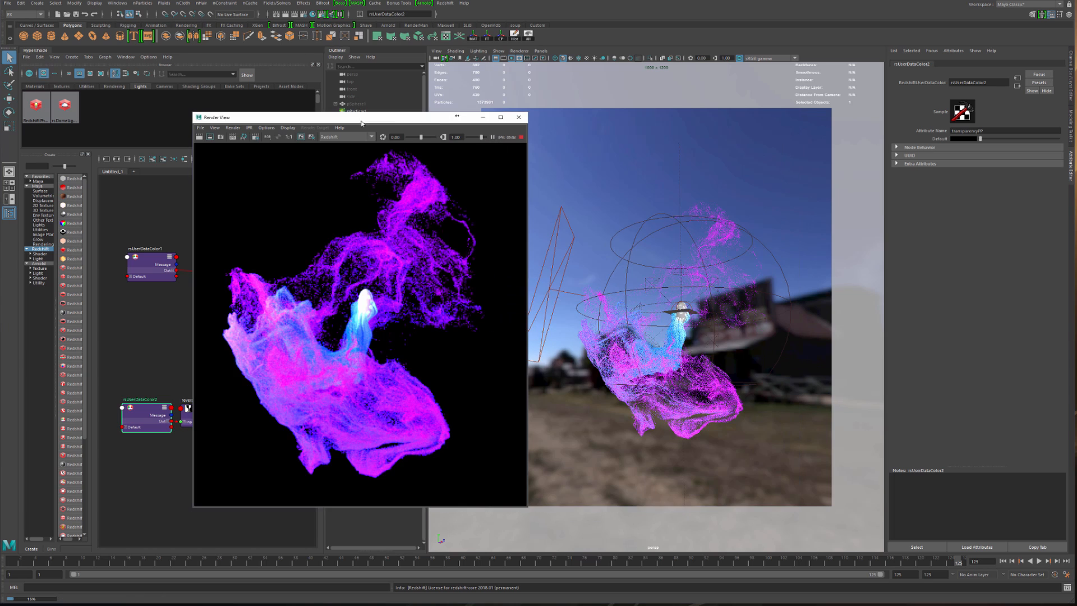
{"action": "left_click", "coordinate": [639, 335]}
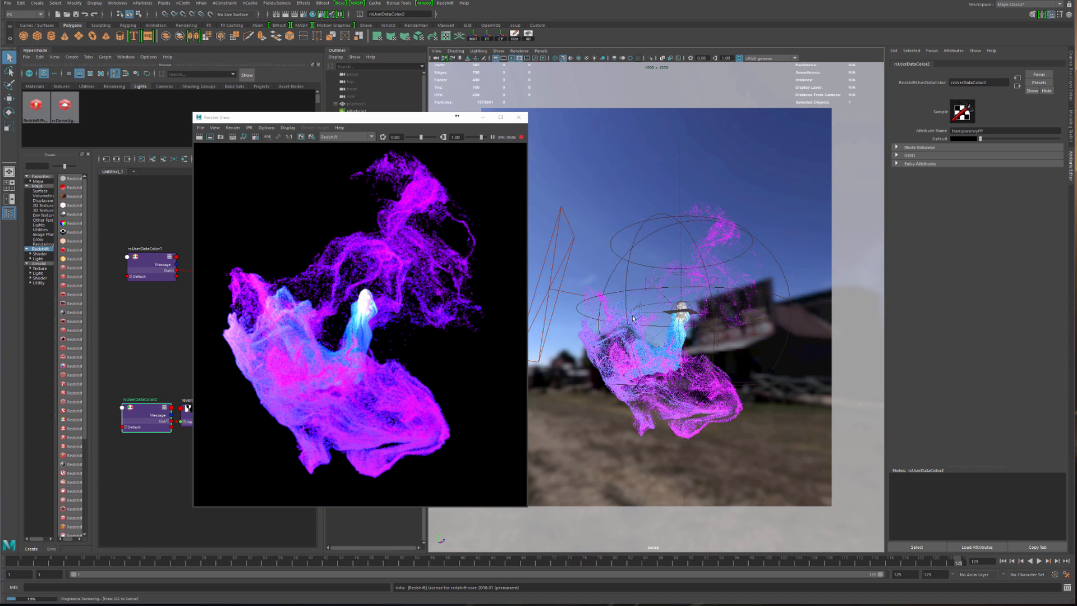
{"action": "mouse_move", "coordinate": [675, 324]}
{"action": "left_mouse_down", "text": "alt"}
{"action": "mouse_move", "coordinate": [693, 325]}
{"action": "mouse_move", "coordinate": [665, 330]}
{"action": "left_mouse_up", "text": "alt"}
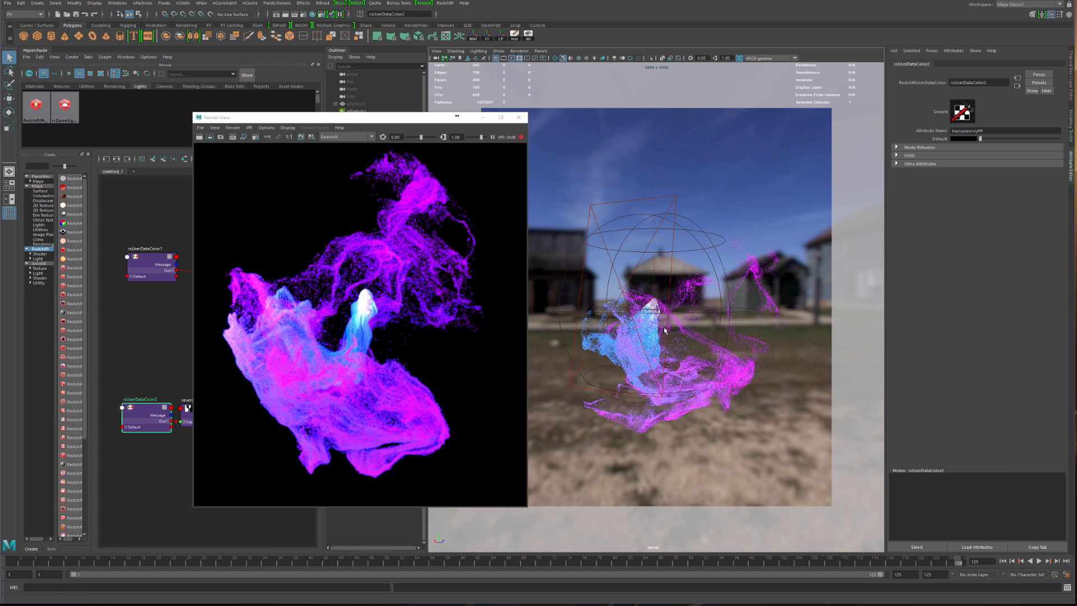
{"action": "right_click_drag", "start_coordinate": [665, 331], "coordinate": [748, 339], "text": "alt"}
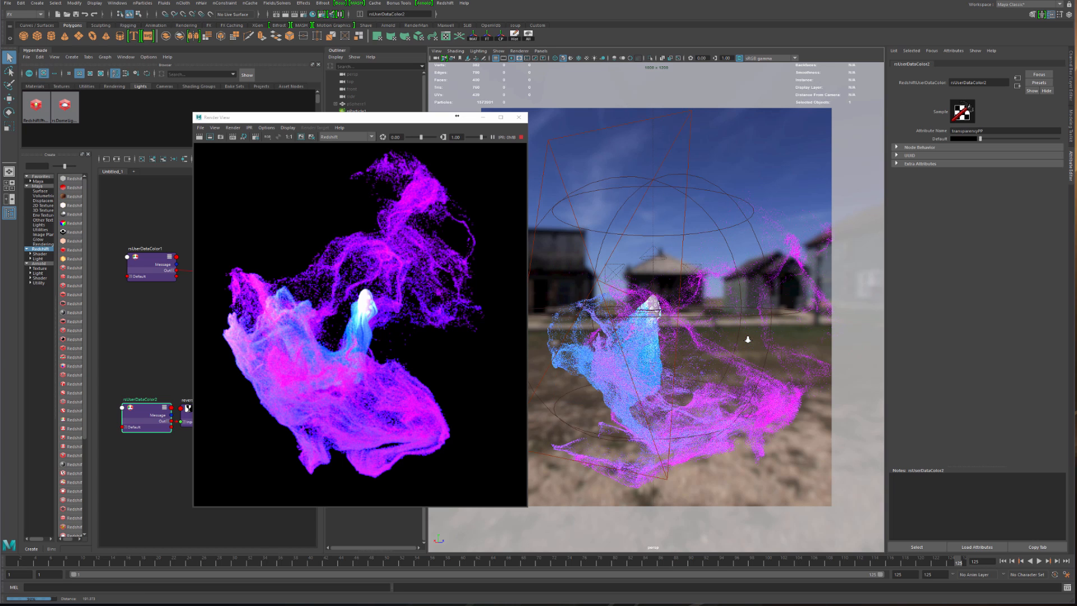
{"action": "middle_click_drag", "start_coordinate": [745, 337], "coordinate": [697, 311], "text": "alt"}
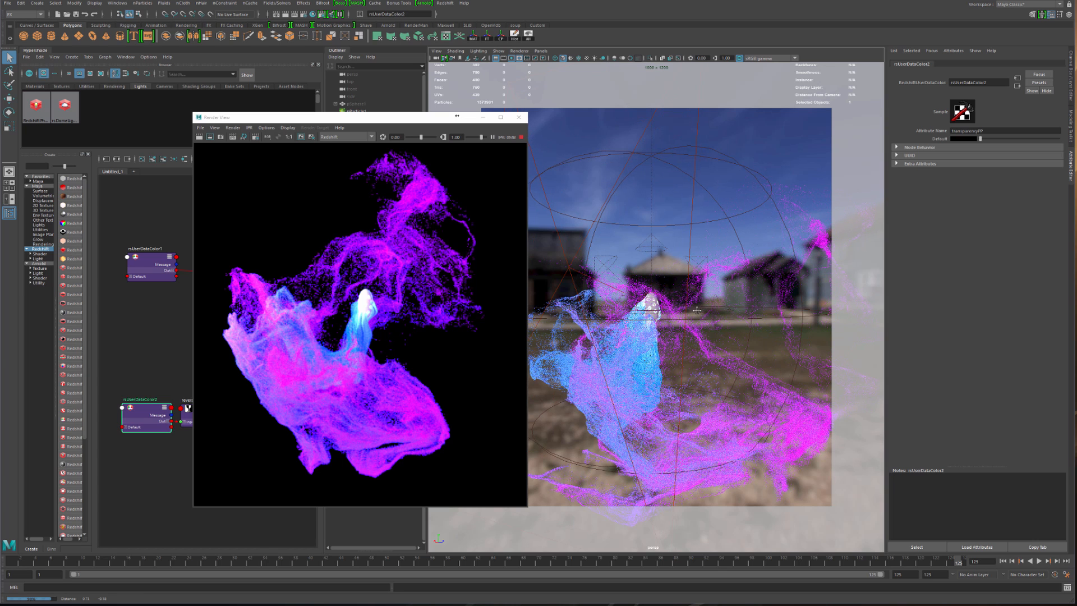
{"action": "left_click_drag", "start_coordinate": [697, 310], "coordinate": [615, 295], "text": "alt"}
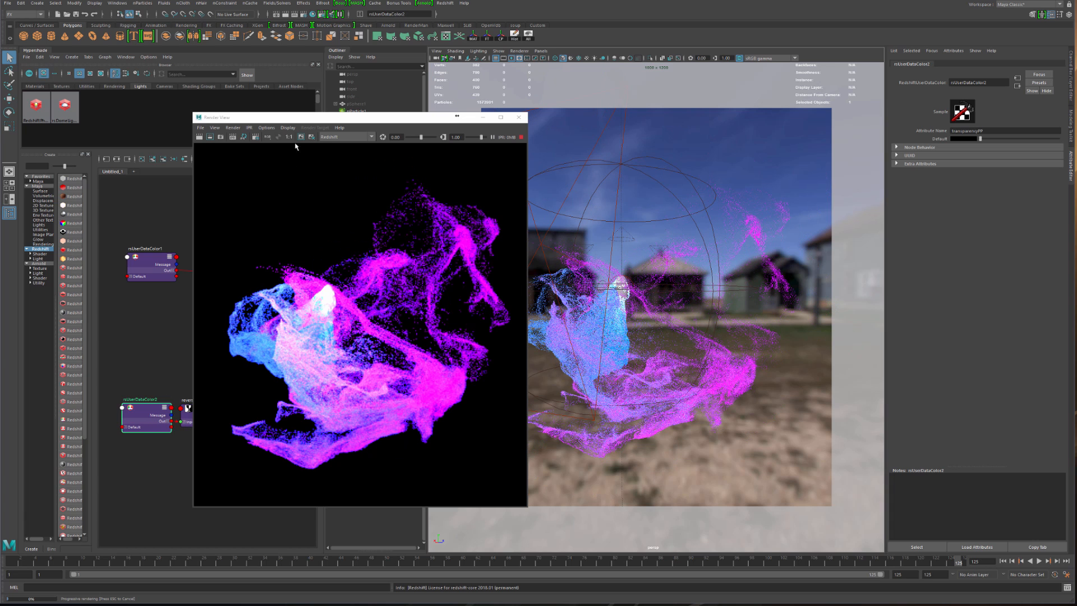
{"action": "left_click_drag", "start_coordinate": [304, 121], "coordinate": [401, 115]}
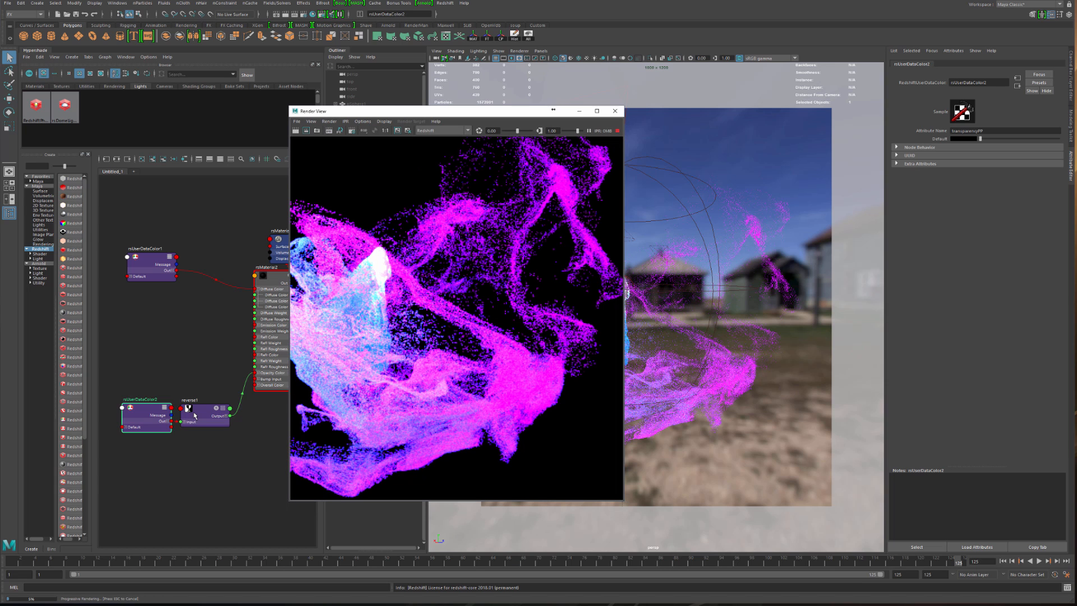
{"action": "left_click_drag", "start_coordinate": [151, 269], "coordinate": [142, 267]}
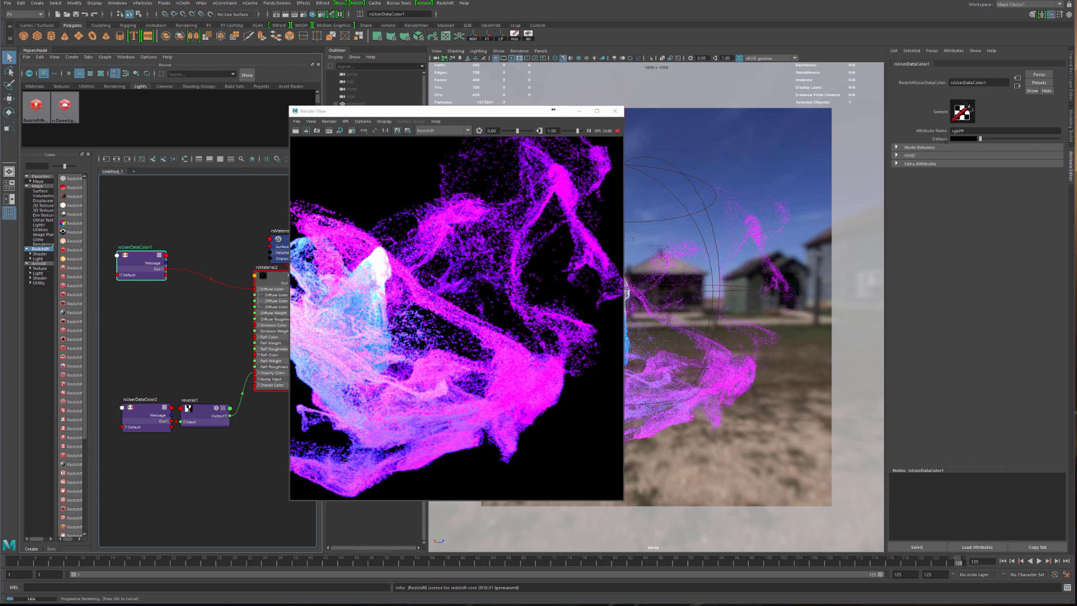
{"action": "left_click", "coordinate": [146, 427]}
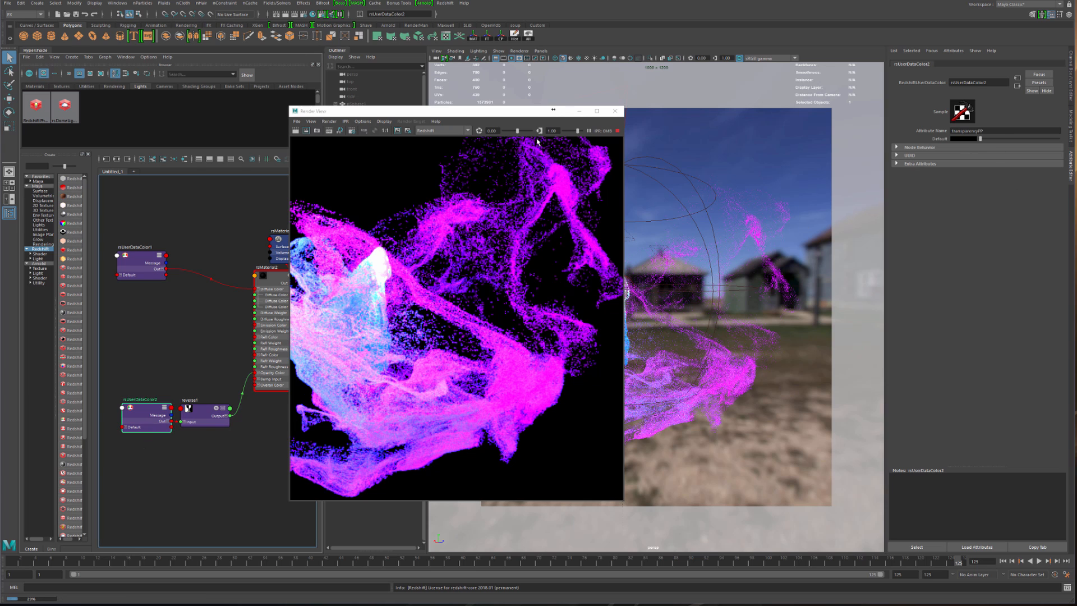
{"action": "left_click_drag", "start_coordinate": [521, 118], "coordinate": [383, 128]}
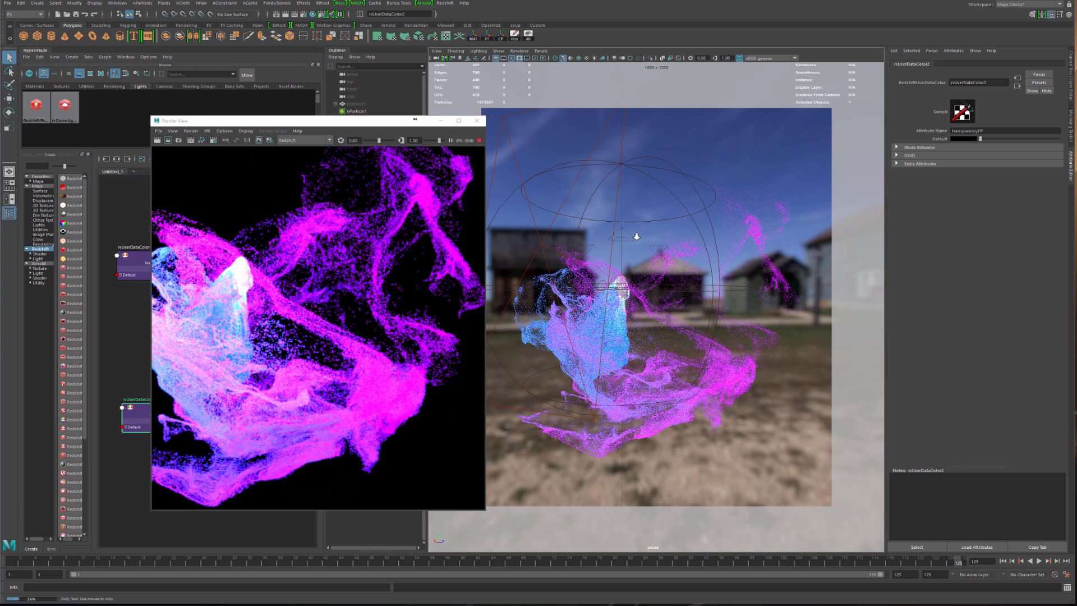
{"action": "right_click_drag", "start_coordinate": [635, 236], "coordinate": [634, 239], "text": "alt"}
{"action": "middle_click_drag", "start_coordinate": [634, 239], "coordinate": [630, 243], "text": "alt"}
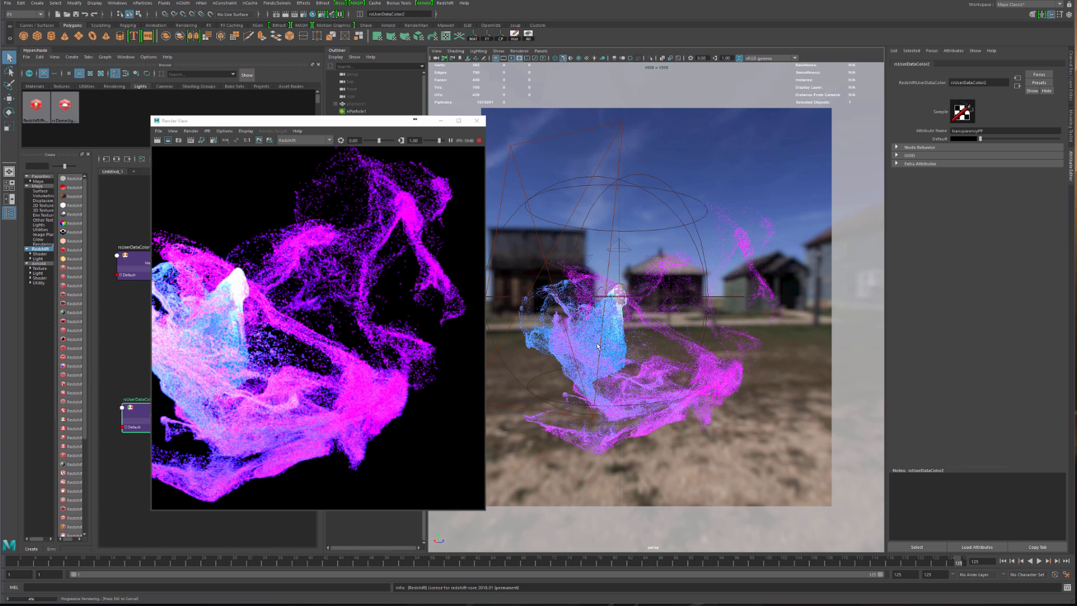
- Open the render settings beside the render view and examine the particles up close in the IPR render
{"action": "left_click", "coordinate": [303, 14]}
{"action": "left_click_drag", "start_coordinate": [348, 122], "coordinate": [861, 167]}
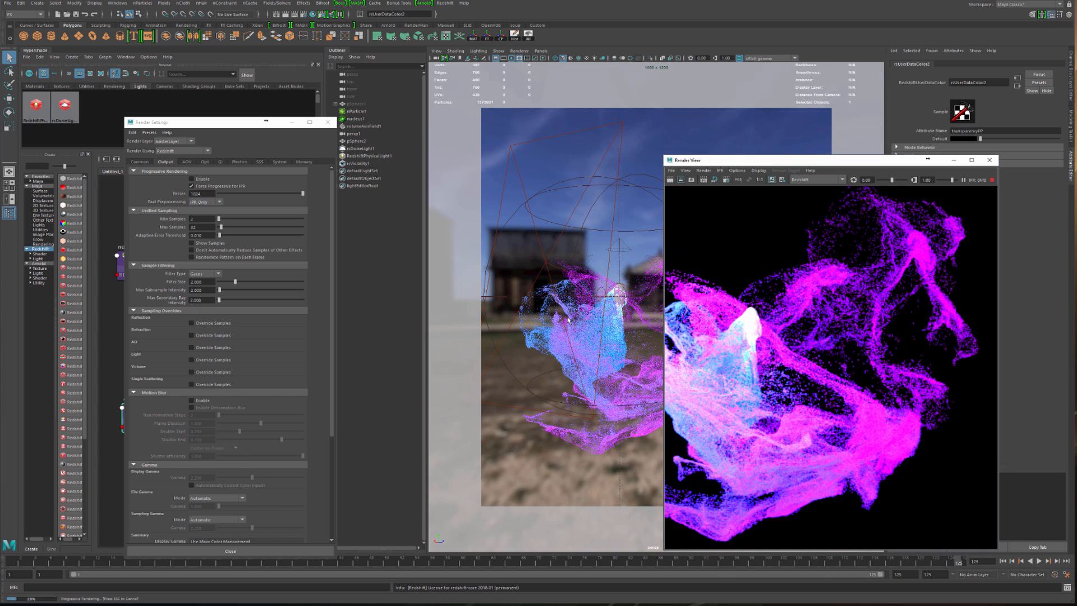
{"action": "scroll", "coordinate": [617, 327], "scroll_direction": "up", "scroll_amount": 3}
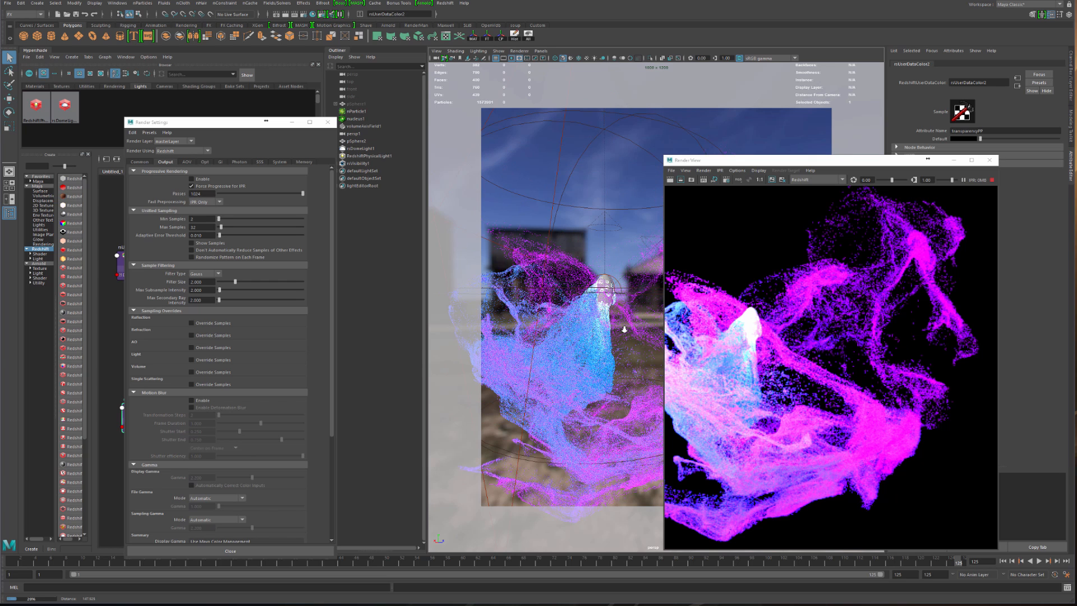
{"action": "scroll", "coordinate": [625, 329], "scroll_direction": "up", "scroll_amount": 4}
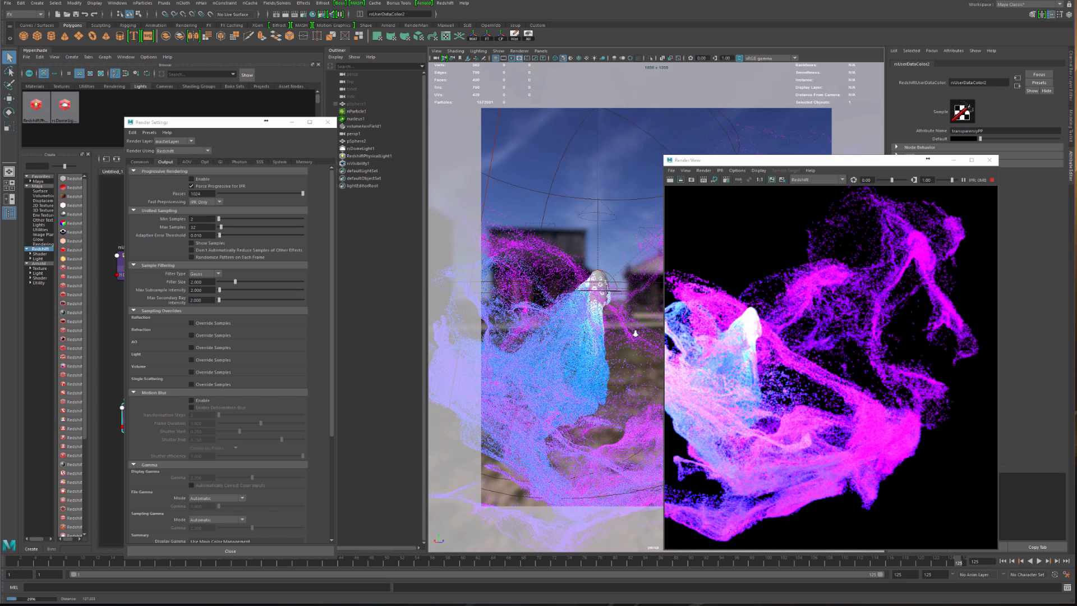
{"action": "right_click_drag", "start_coordinate": [636, 333], "coordinate": [638, 334], "text": "alt"}
{"action": "middle_click_drag", "start_coordinate": [590, 294], "coordinate": [563, 269], "text": "alt"}
{"action": "left_click_drag", "start_coordinate": [564, 268], "coordinate": [588, 292], "text": "alt"}
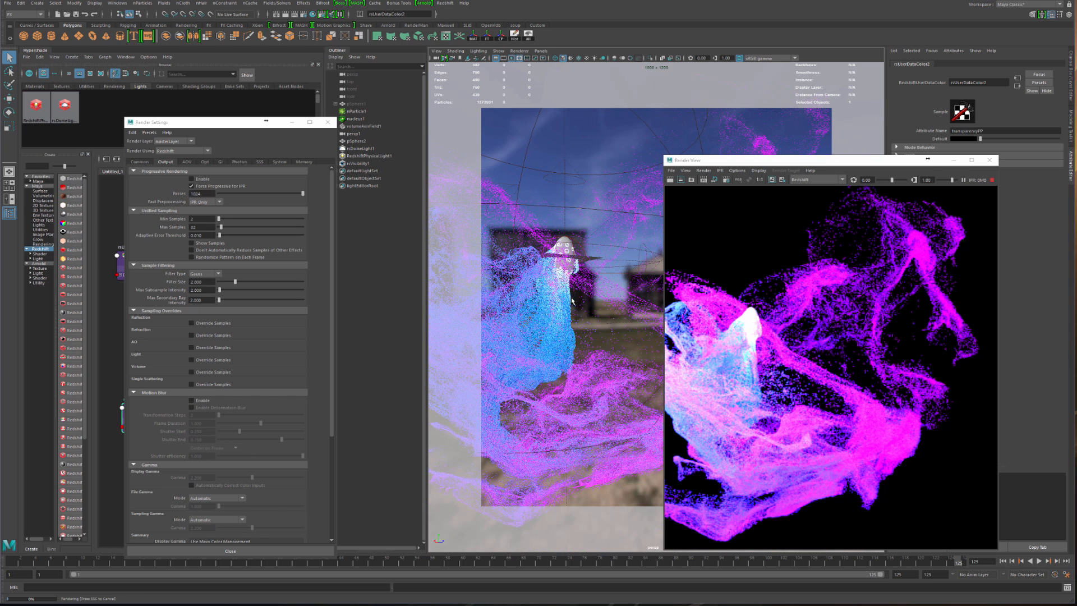
{"action": "right_click_drag", "start_coordinate": [572, 301], "coordinate": [611, 317], "text": "alt"}
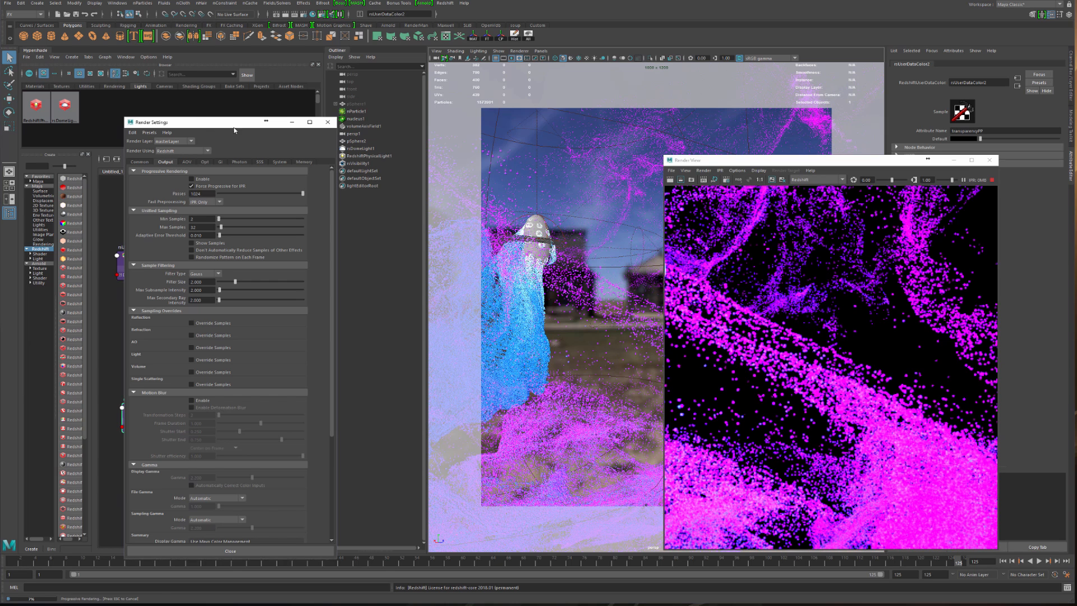
- Show Redshift's optimization settings with the Maximum Trace Depth values and stop the IPR render
{"action": "left_click_drag", "start_coordinate": [204, 122], "coordinate": [366, 107]}
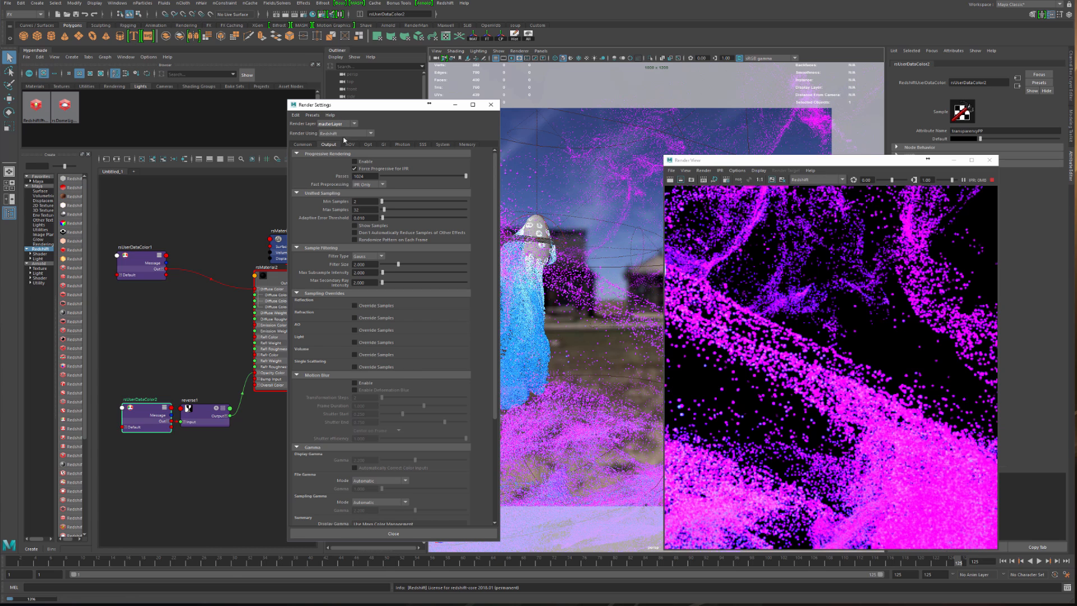
{"action": "left_click", "coordinate": [368, 145]}
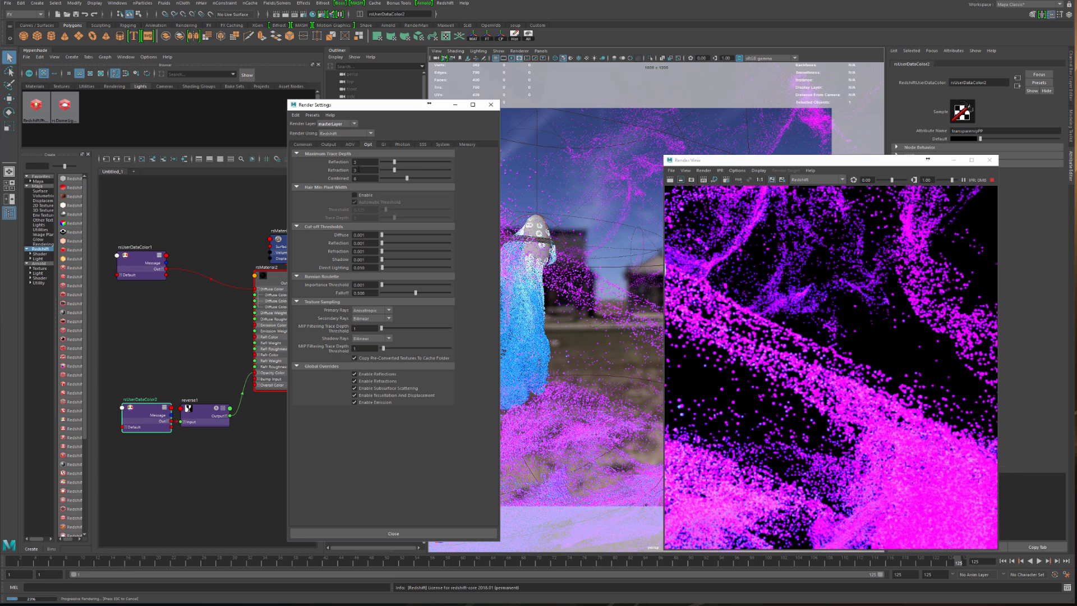
{"action": "left_click", "coordinate": [360, 177]}
{"action": "left_click", "coordinate": [992, 180]}
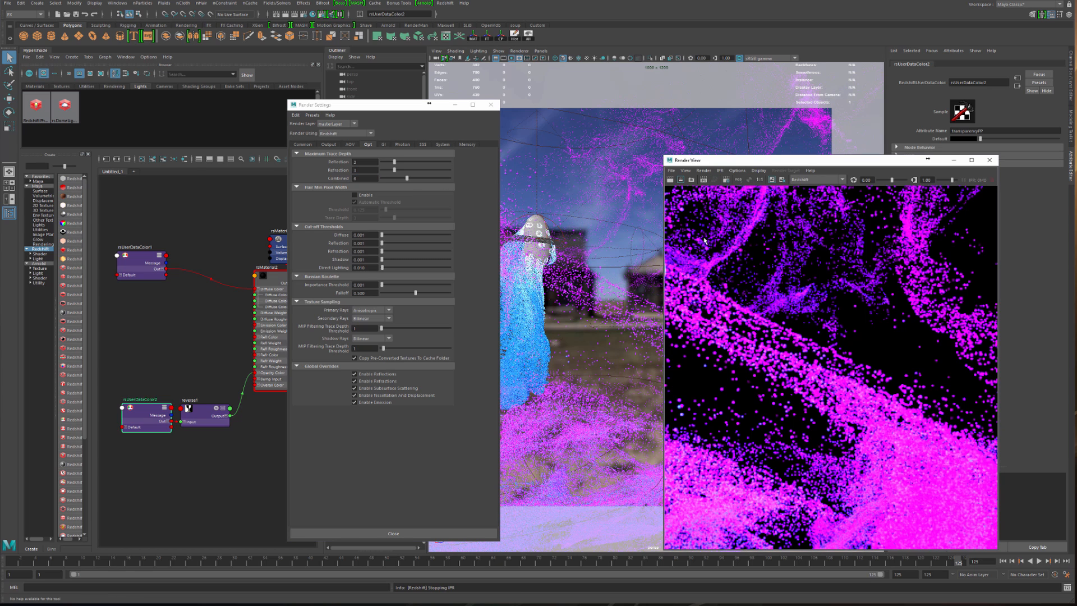
- Mark a render region over the particle stream and enable the background in the Redshift dome light's Environment settings
{"action": "left_click_drag", "start_coordinate": [705, 241], "coordinate": [988, 526]}
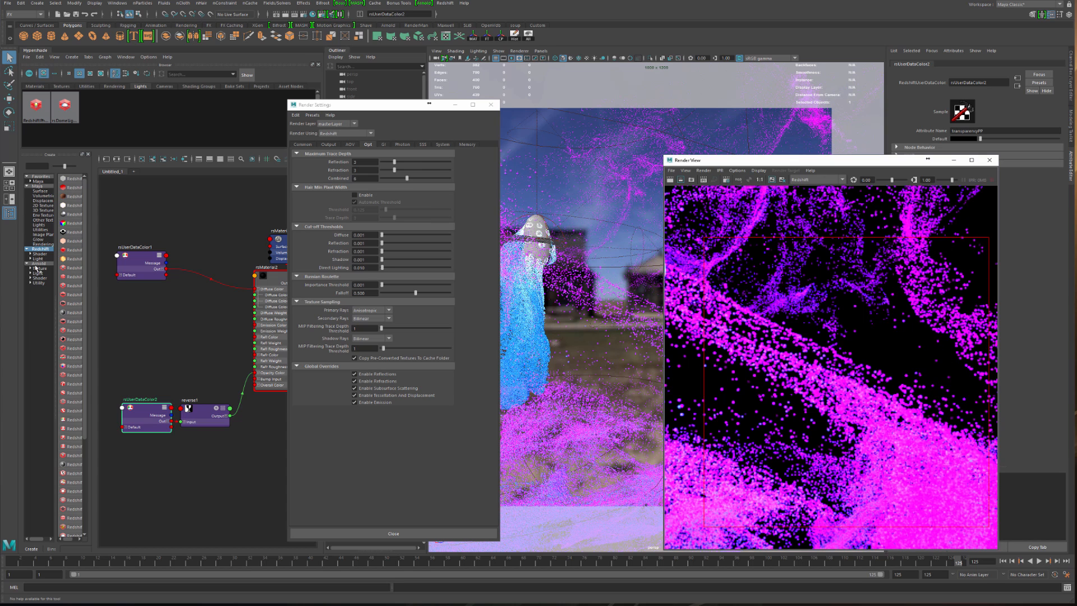
{"action": "left_click_drag", "start_coordinate": [373, 105], "coordinate": [157, 113]}
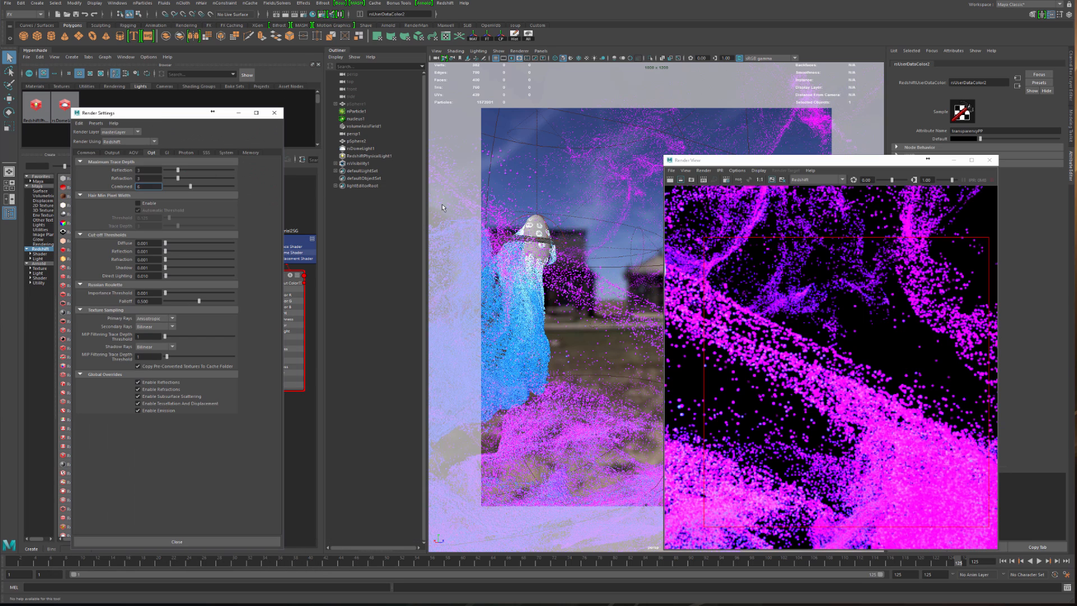
{"action": "left_click", "coordinate": [368, 149]}
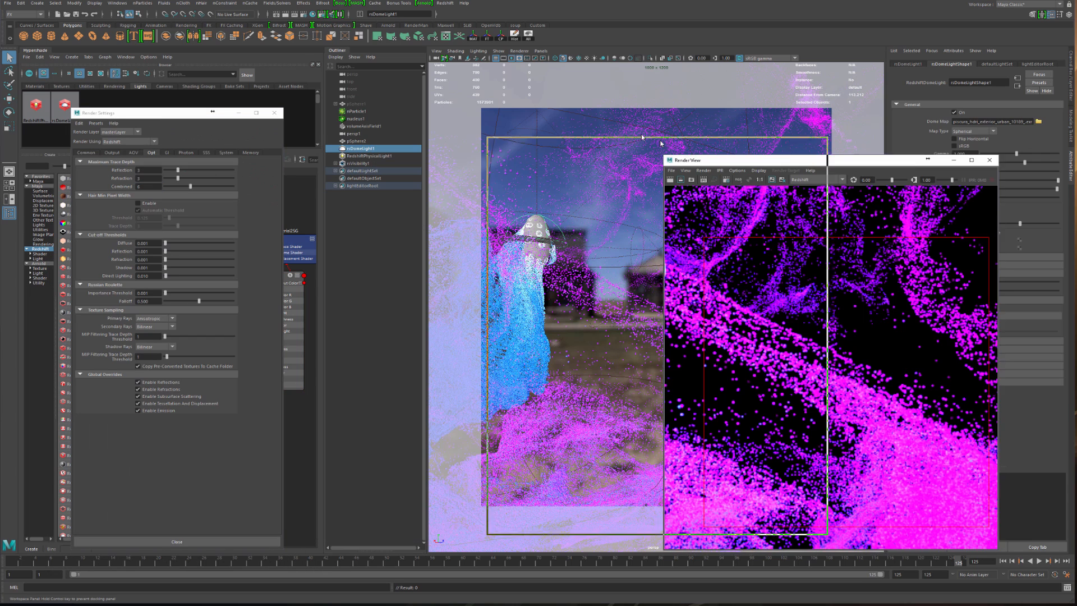
{"action": "left_click_drag", "start_coordinate": [841, 163], "coordinate": [635, 132]}
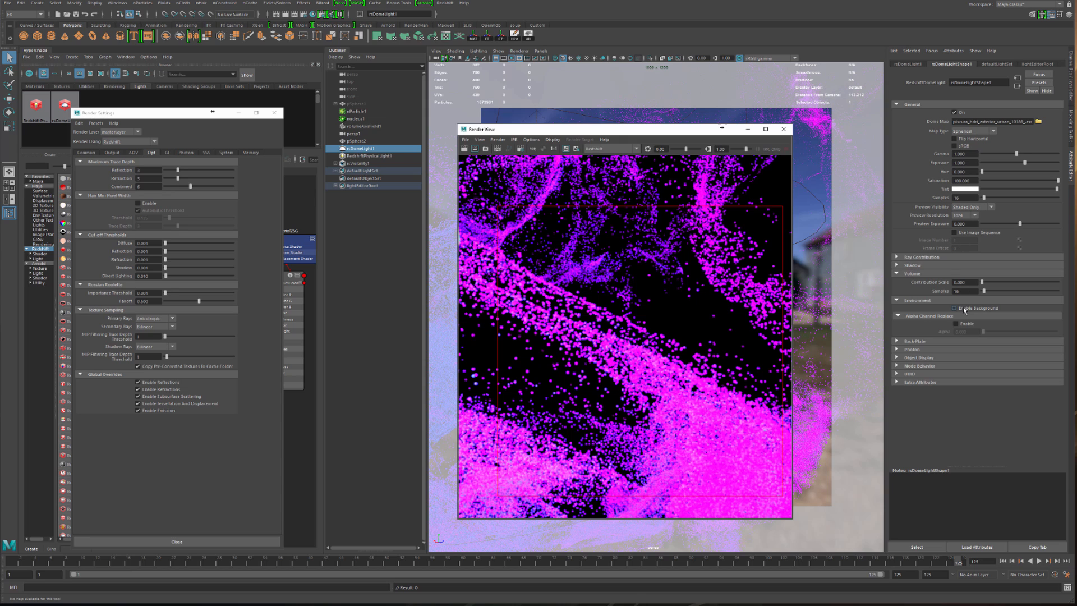
{"action": "left_click", "coordinate": [955, 309]}
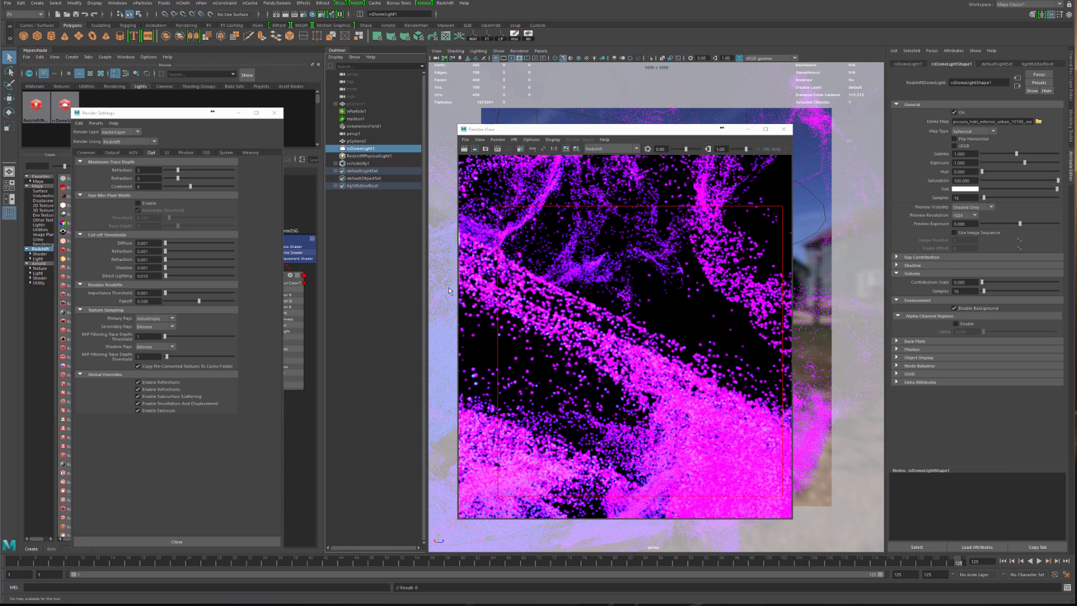
- Render the marked region and examine the transparent particles up close against the dome light background
{"action": "left_click", "coordinate": [475, 149]}
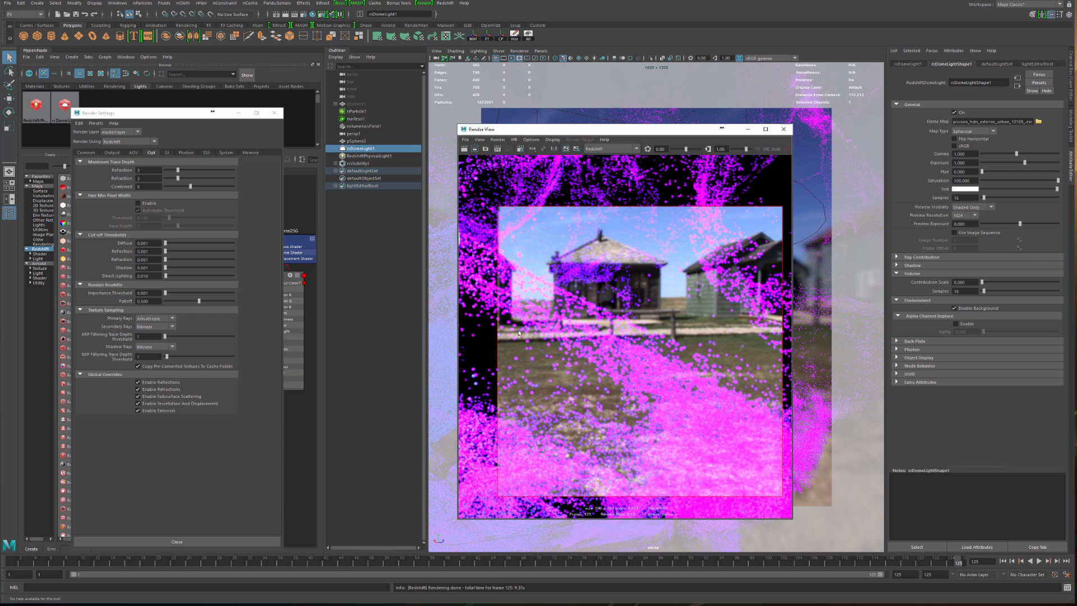
{"action": "scroll", "coordinate": [553, 344], "scroll_direction": "up", "scroll_amount": 3}
{"action": "scroll", "coordinate": [556, 341], "scroll_direction": "up", "scroll_amount": 4}
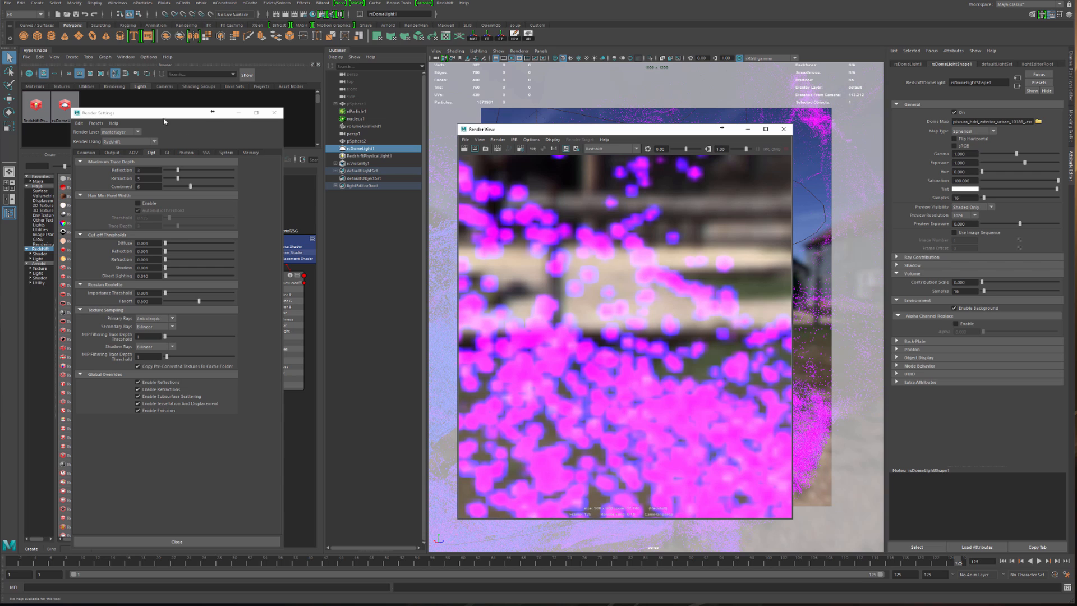
- Set the particle material's reflection weight to about 0.46 and its reflection roughness to about 0.2
{"action": "left_click_drag", "start_coordinate": [157, 114], "coordinate": [392, 122]}
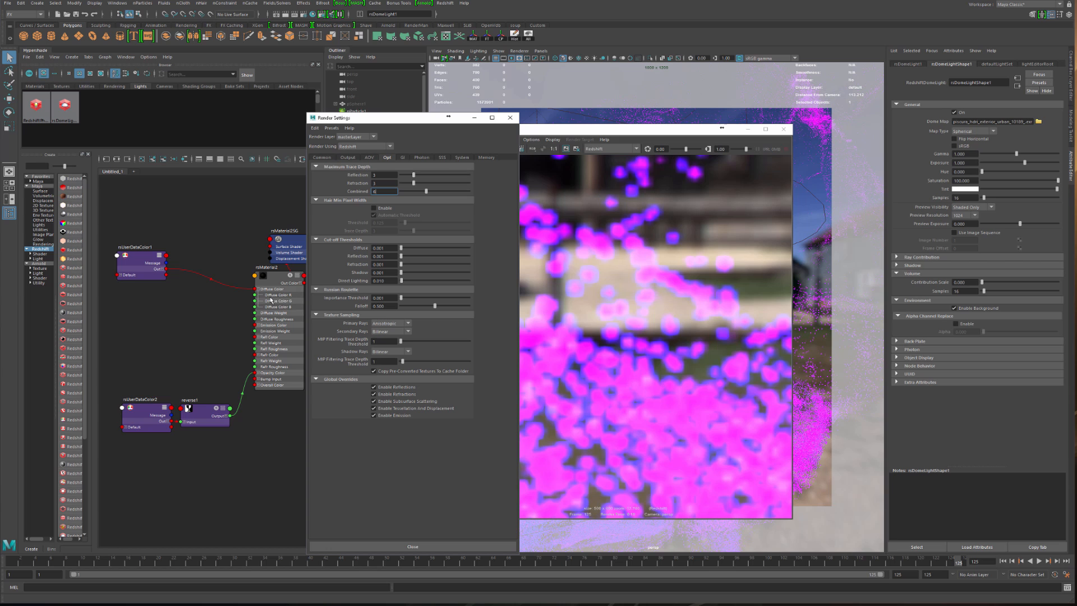
{"action": "left_click_drag", "start_coordinate": [273, 300], "coordinate": [255, 306]}
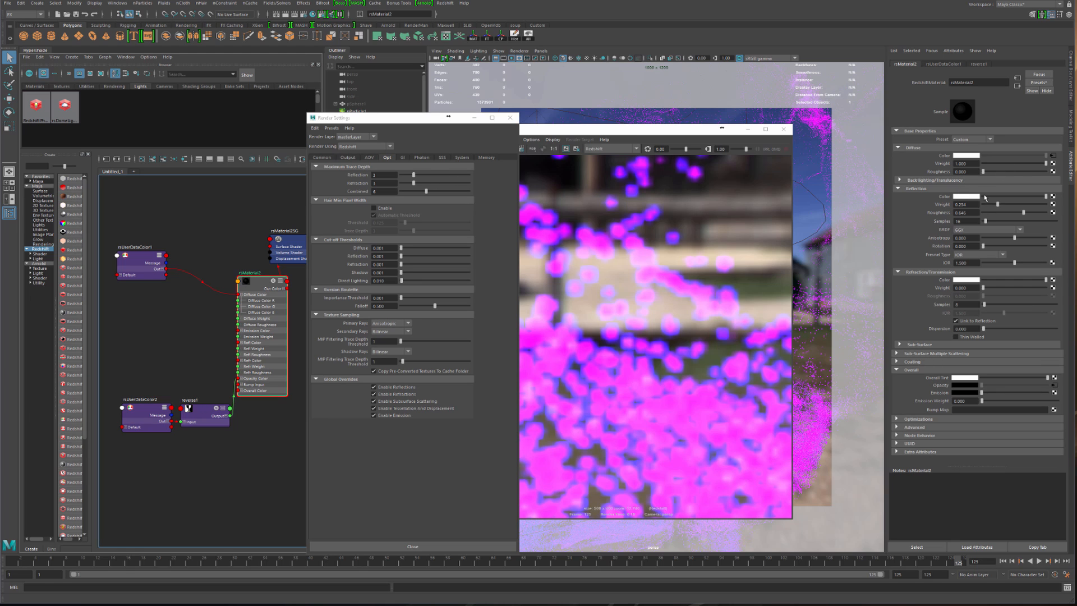
{"action": "left_click_drag", "start_coordinate": [999, 205], "coordinate": [1013, 208]}
{"action": "left_click", "coordinate": [1003, 212]}
{"action": "left_click_drag", "start_coordinate": [1004, 214], "coordinate": [997, 215]}
- Set the reflection, refraction and combined maximum trace depths to 16 and re-render the region, keeping the previous image
{"action": "left_click", "coordinate": [383, 192]}
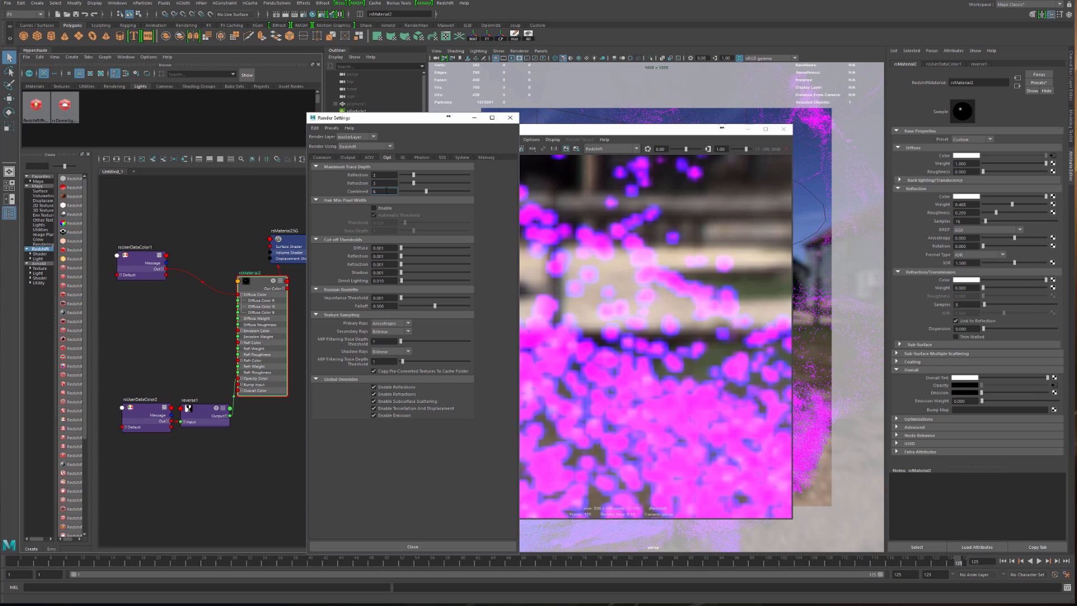
{"action": "left_click", "coordinate": [469, 183]}
{"action": "left_click", "coordinate": [469, 175]}
{"action": "left_click_drag", "start_coordinate": [416, 115], "coordinate": [247, 99]}
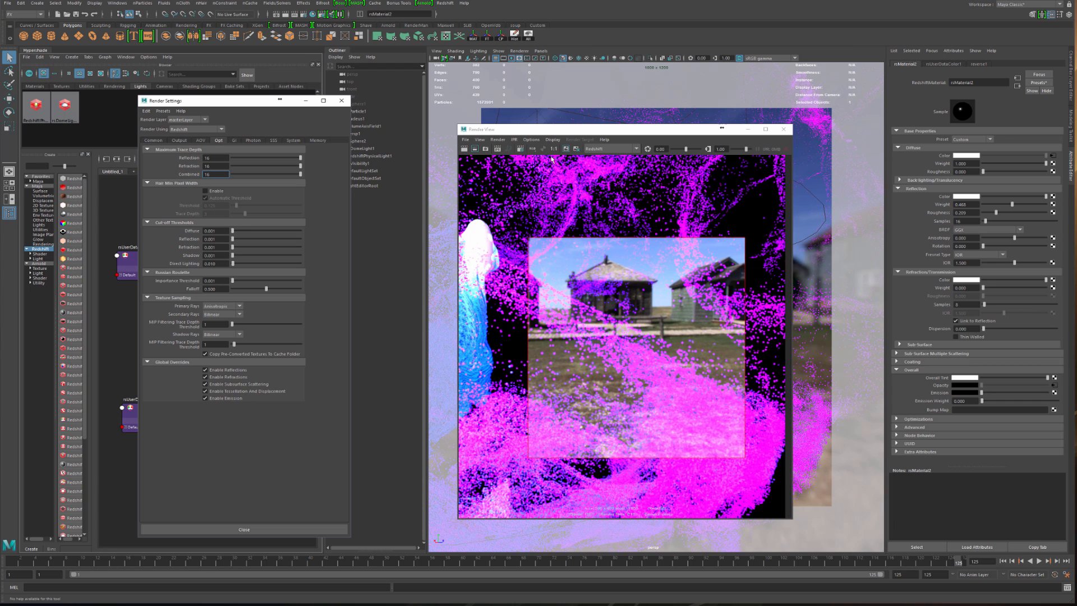
{"action": "left_click", "coordinate": [566, 149]}
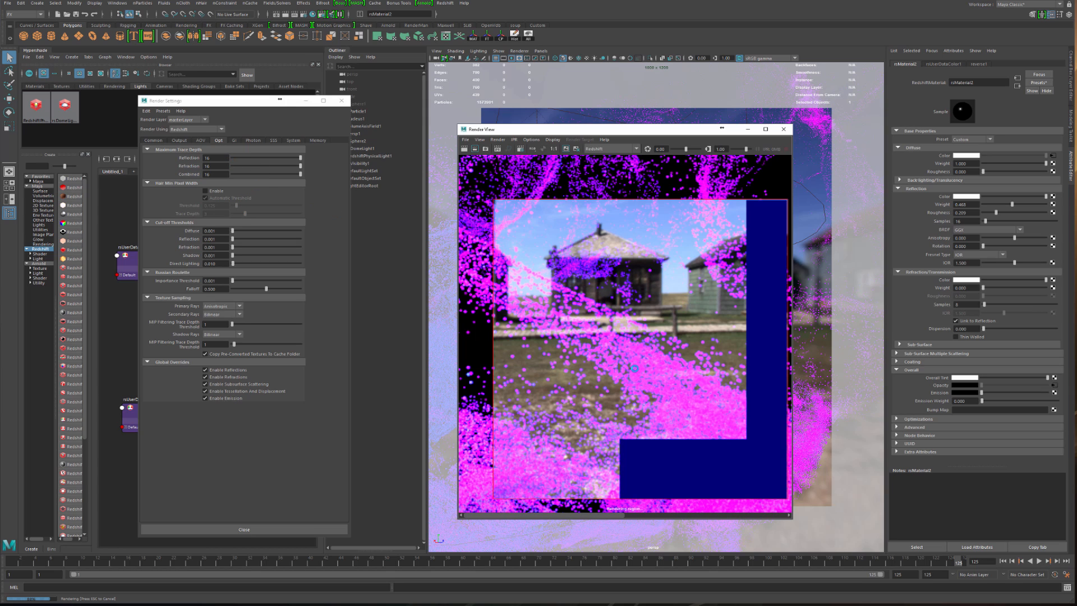
- Review the primary and secondary GI engine options, leaving both on Brute Force, and show the output sampling settings
{"action": "left_click", "coordinate": [201, 140]}
{"action": "left_click", "coordinate": [234, 141]}
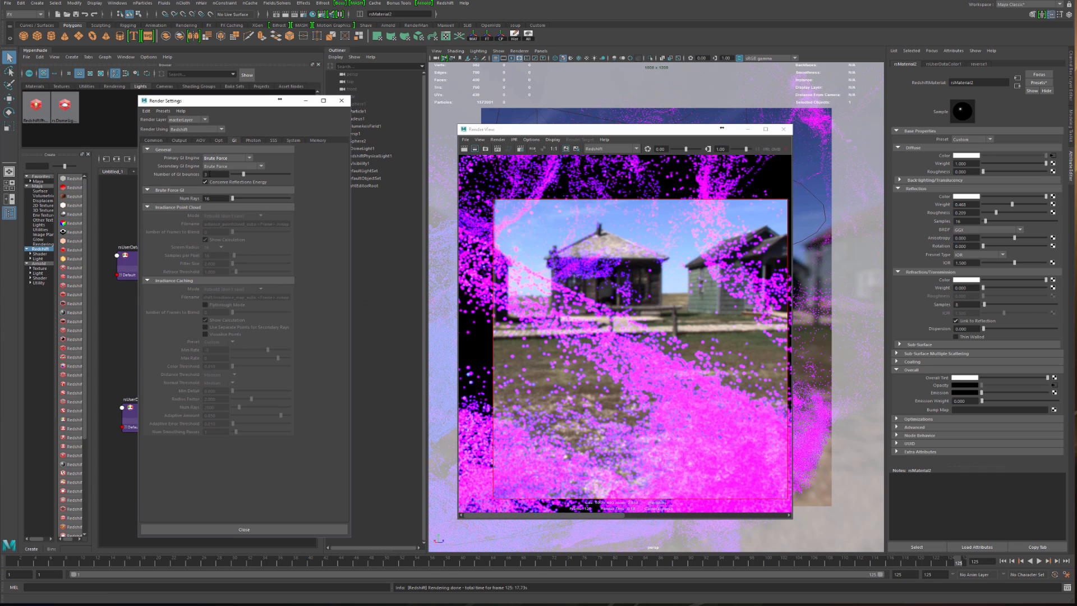
{"action": "left_click", "coordinate": [228, 158]}
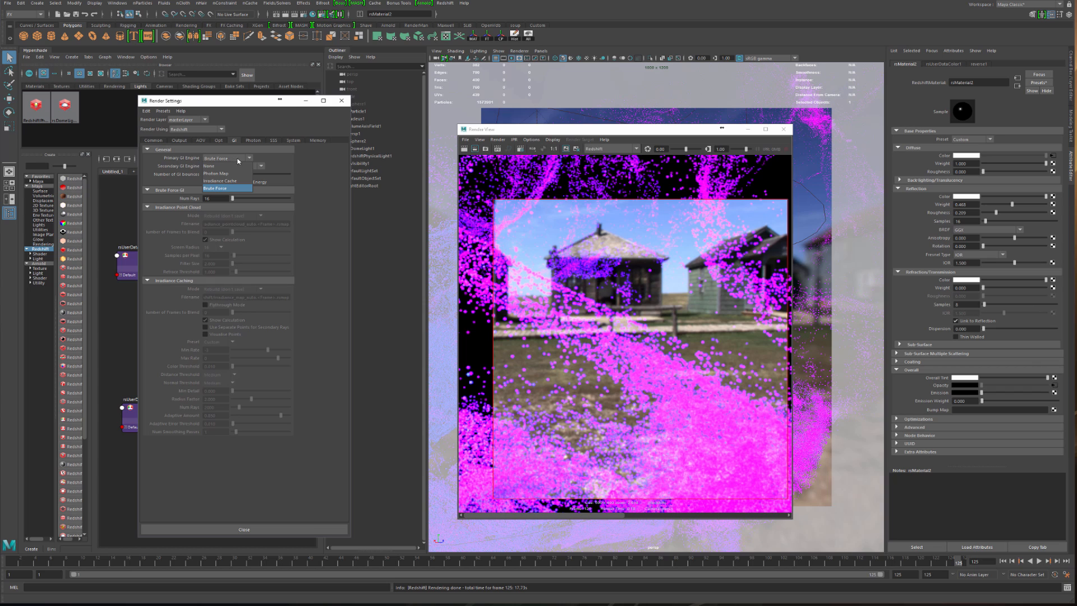
{"action": "left_click", "coordinate": [225, 188]}
{"action": "left_click", "coordinate": [259, 166]}
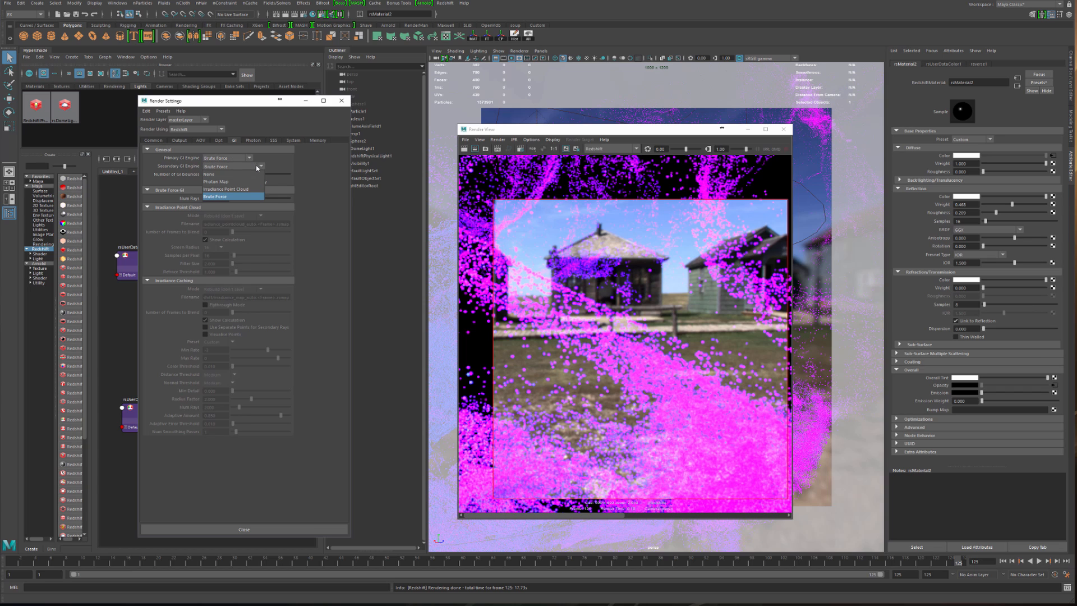
{"action": "left_click", "coordinate": [259, 166]}
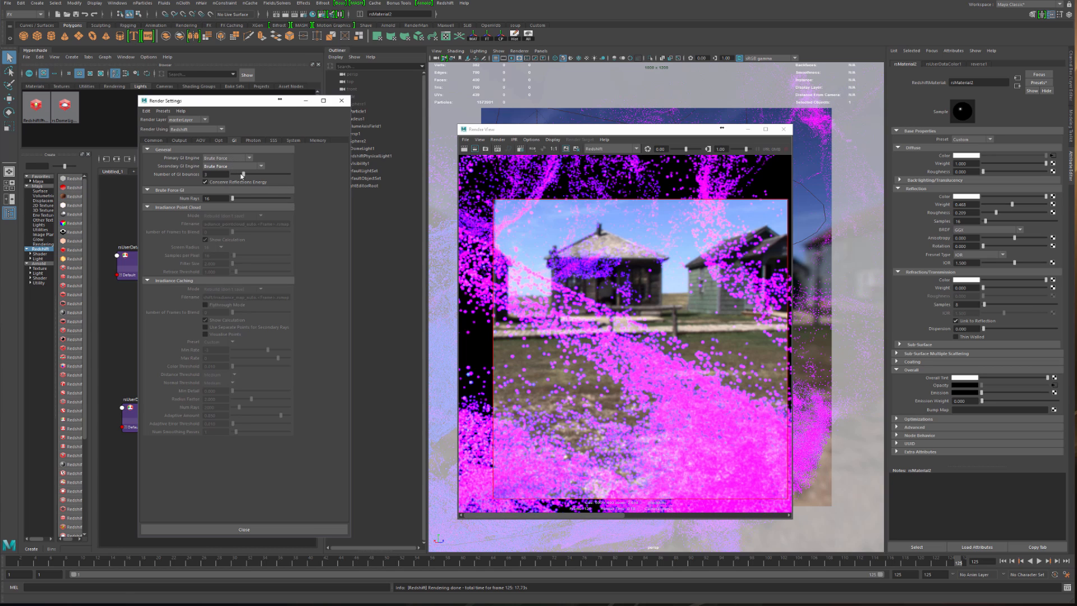
{"action": "left_click", "coordinate": [182, 142]}
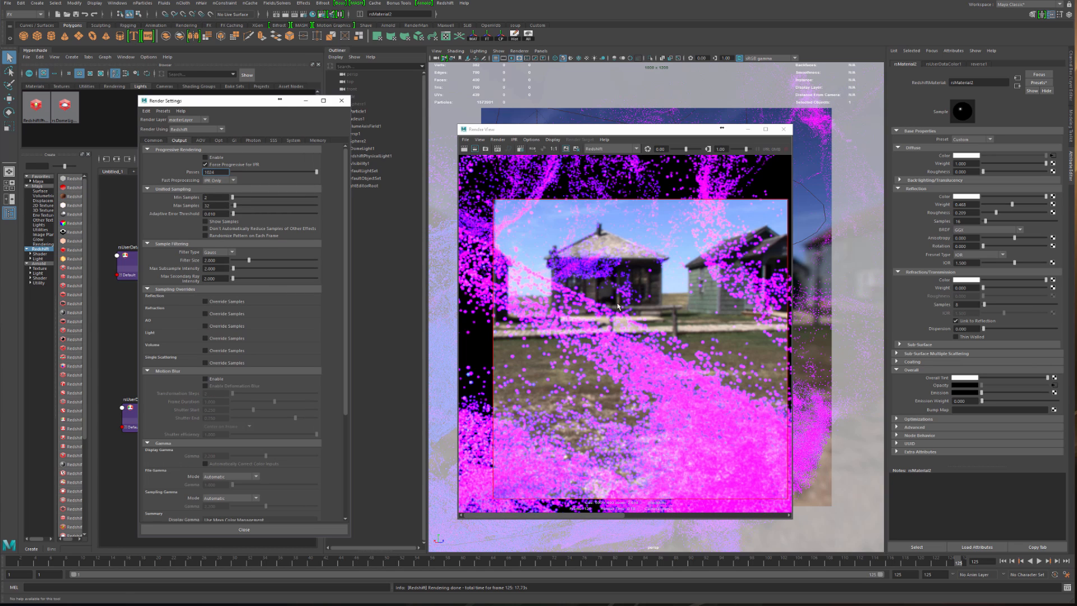
- Examine the re-rendered region up close, checking how the dense overlapping particles blend and where the background shows through
{"action": "scroll", "coordinate": [618, 386], "scroll_direction": "up", "scroll_amount": 2}
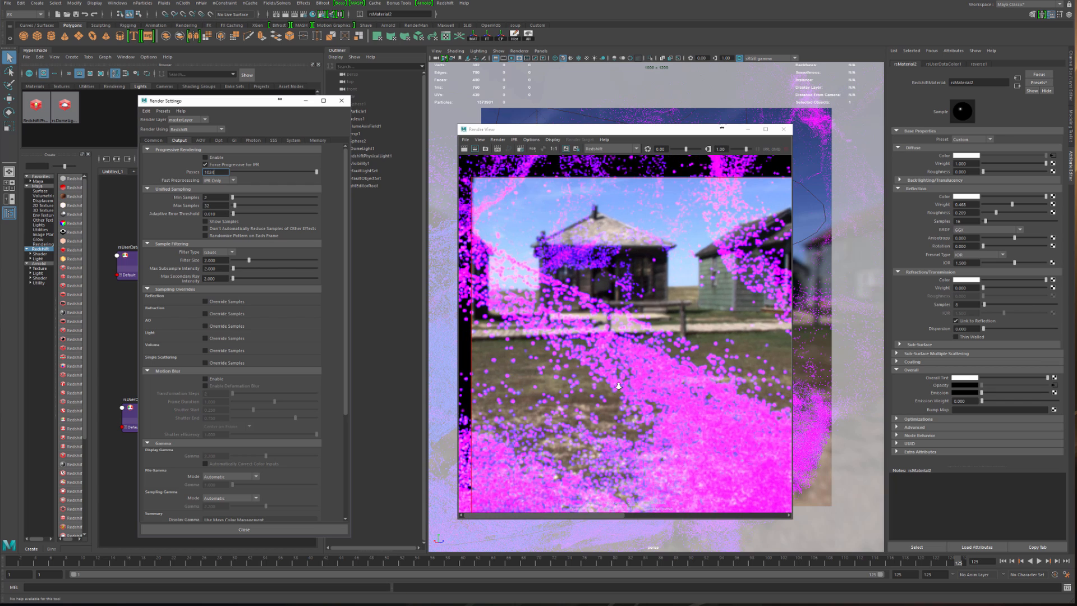
{"action": "scroll", "coordinate": [619, 386], "scroll_direction": "up", "scroll_amount": 3}
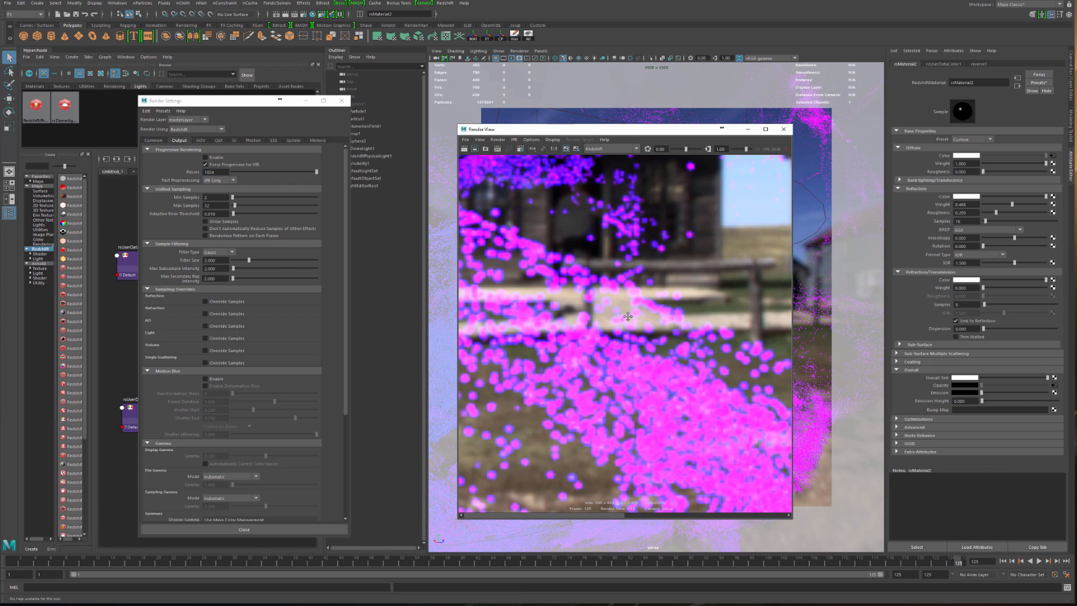
{"action": "scroll", "coordinate": [598, 318], "scroll_direction": "up", "scroll_amount": 2}
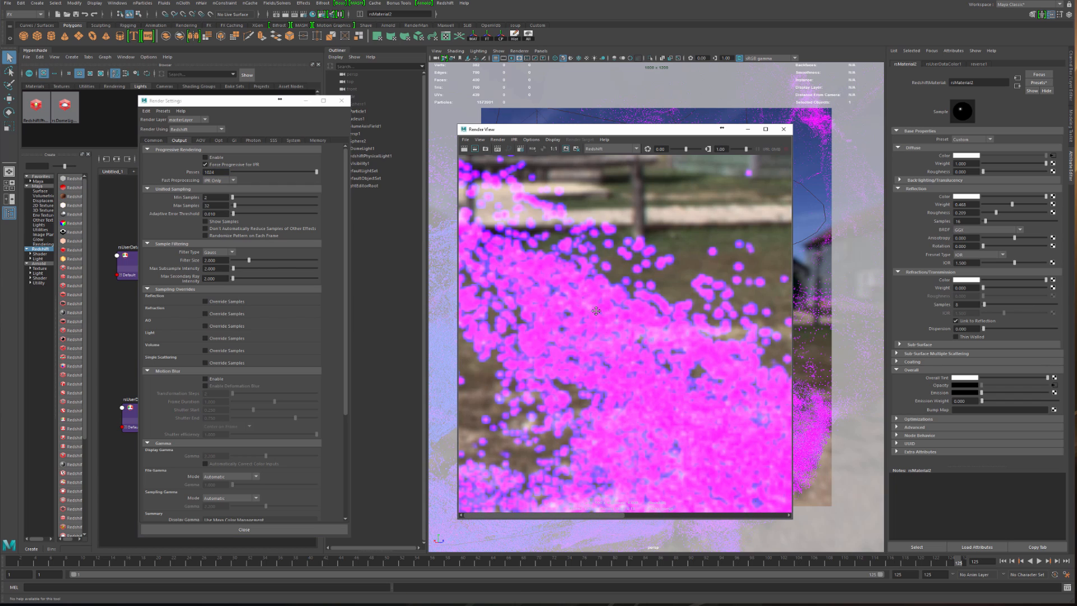
{"action": "scroll", "coordinate": [610, 335], "scroll_direction": "up", "scroll_amount": 3}
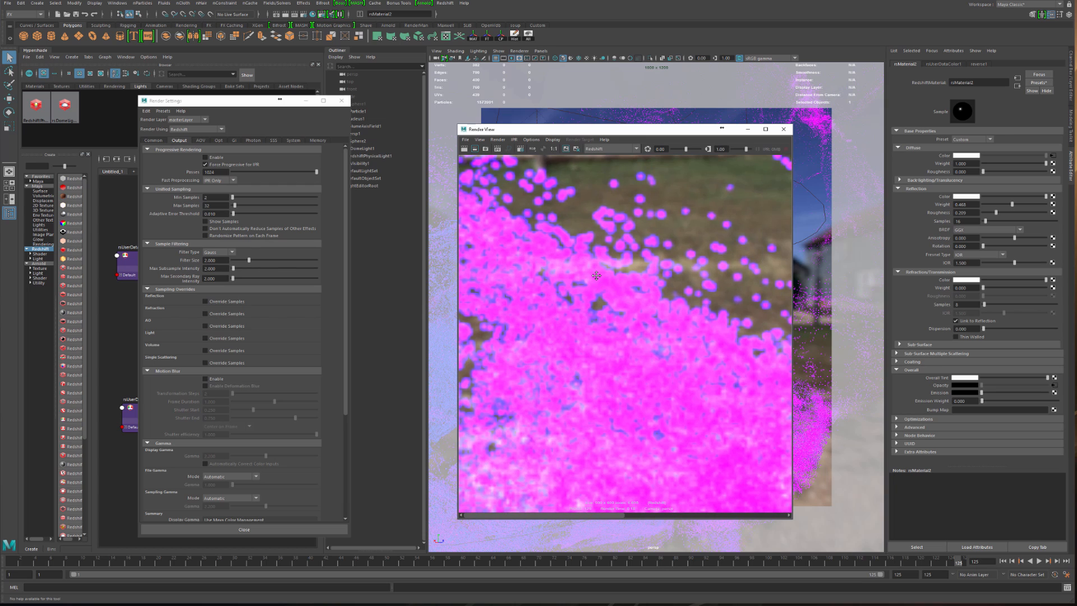
{"action": "scroll", "coordinate": [595, 277], "scroll_direction": "up", "scroll_amount": 1}
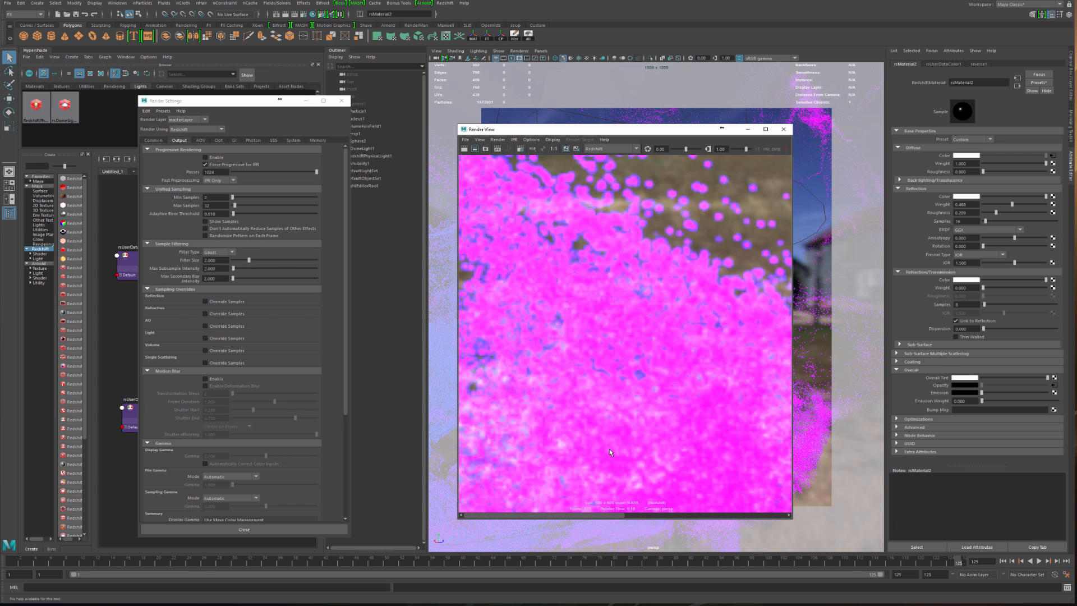
{"action": "scroll", "coordinate": [606, 446], "scroll_direction": "up", "scroll_amount": 3}
{"action": "middle_click_drag", "start_coordinate": [604, 441], "coordinate": [606, 288], "text": "alt"}
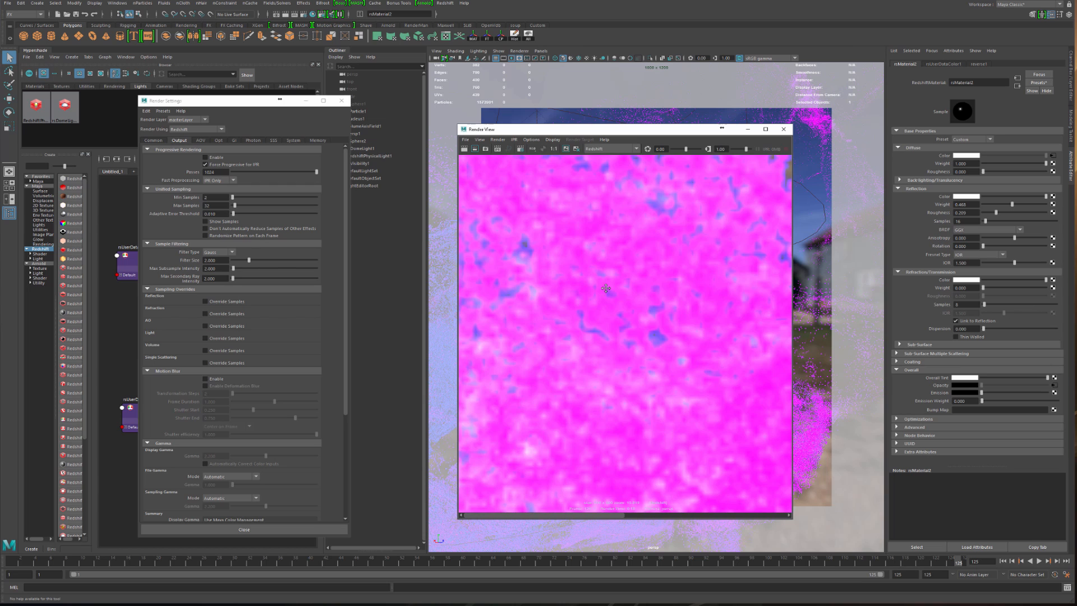
{"action": "middle_click_drag", "start_coordinate": [607, 332], "coordinate": [612, 280], "text": "alt"}
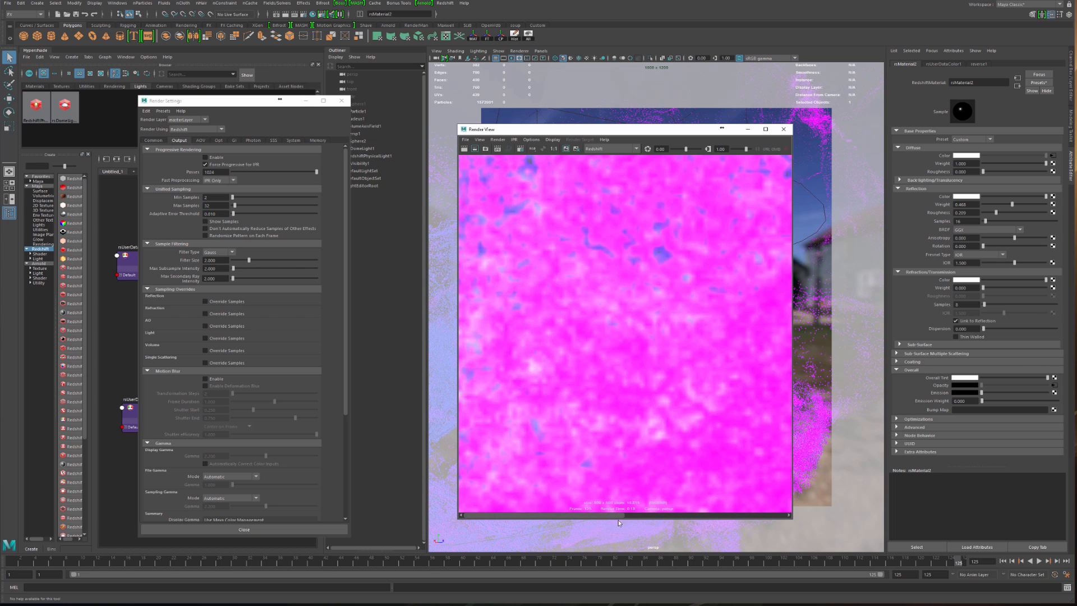
{"action": "scroll", "coordinate": [586, 362], "scroll_direction": "down", "scroll_amount": 8}
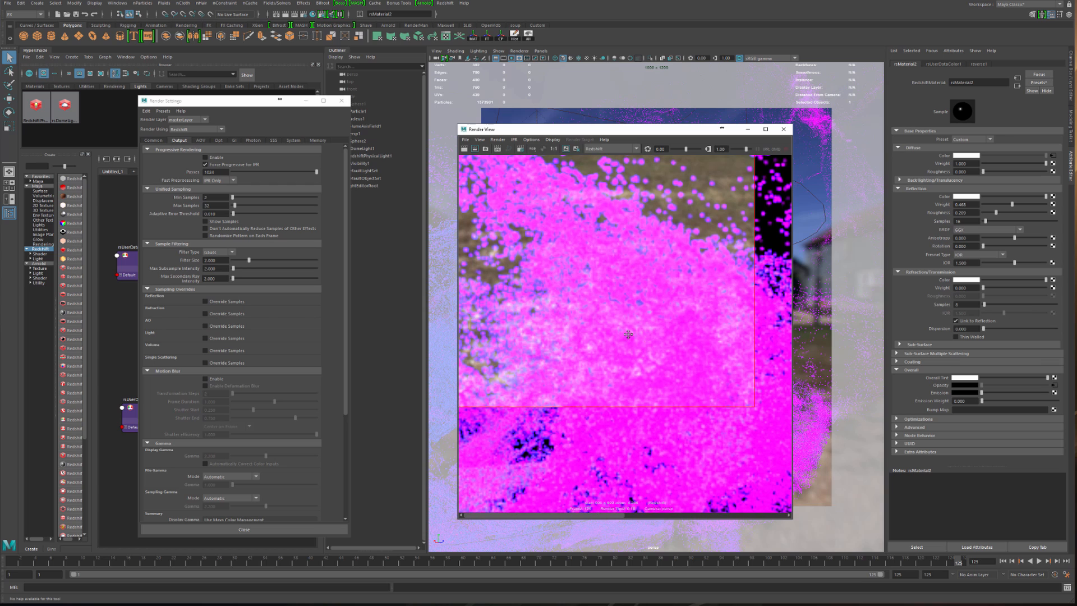
{"action": "scroll", "coordinate": [632, 263], "scroll_direction": "up", "scroll_amount": 2}
{"action": "middle_click_drag", "start_coordinate": [632, 263], "coordinate": [632, 269], "text": "alt"}
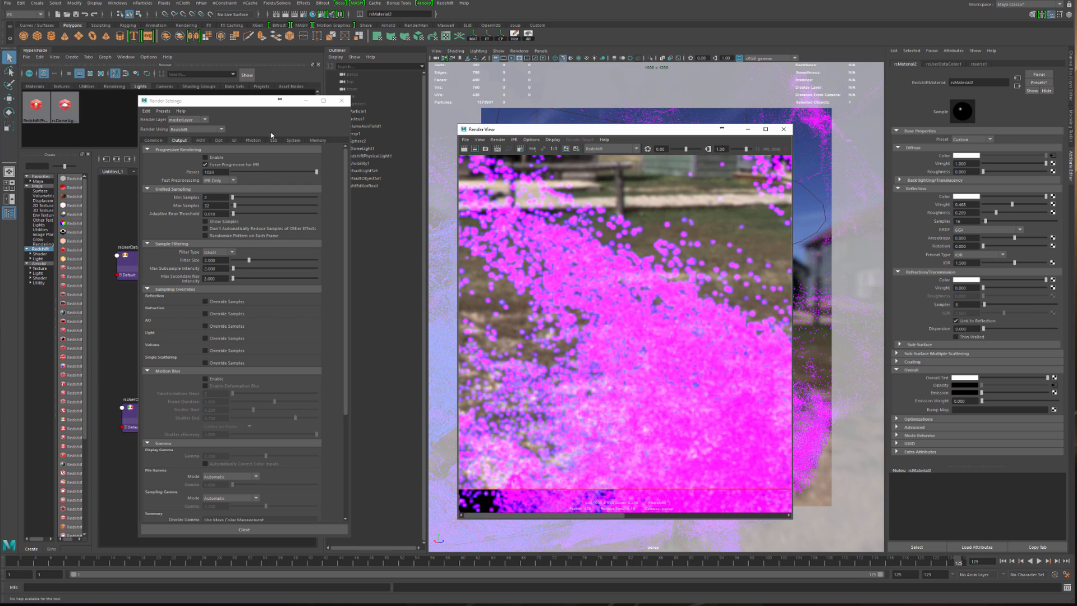
- Set the reflection and refraction maximum trace depths to 3 and the combined depth to 6
{"action": "left_click", "coordinate": [234, 140]}
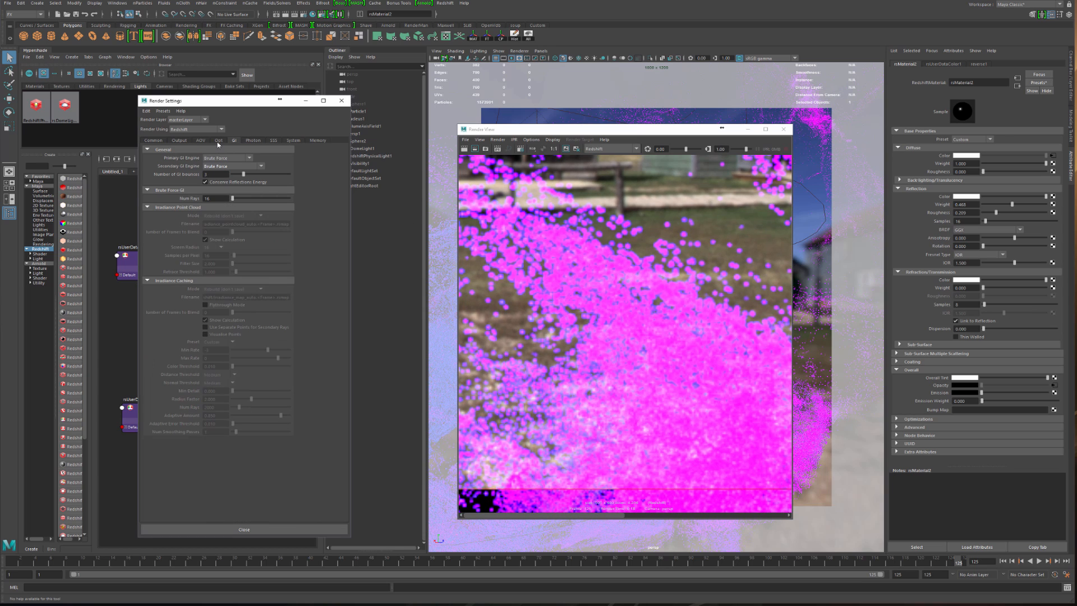
{"action": "left_click", "coordinate": [219, 140]}
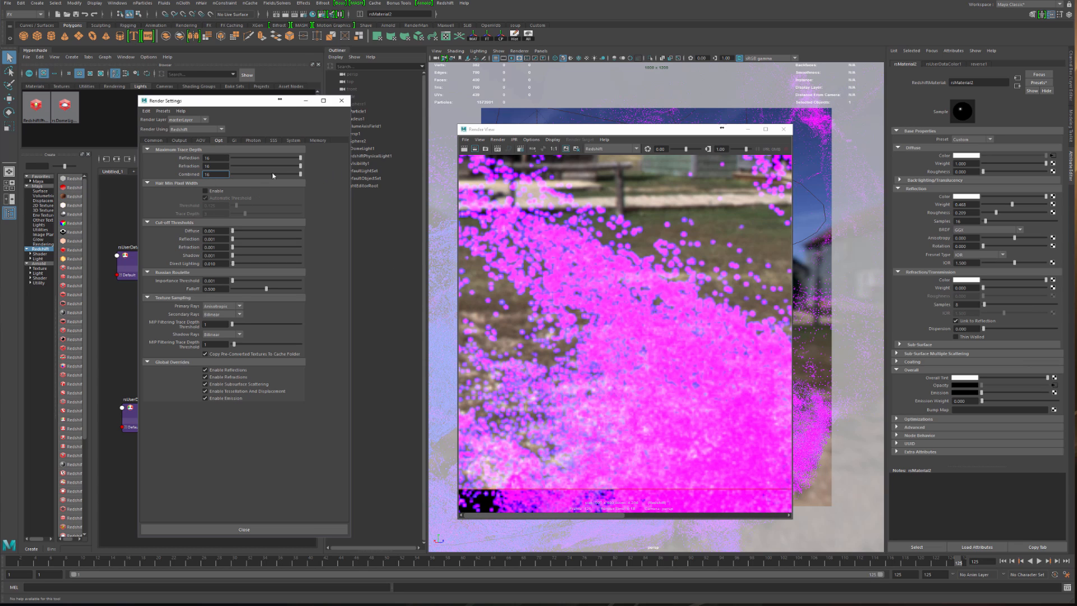
{"action": "double_click", "coordinate": [213, 166]}
{"action": "type", "text": "3"}
{"action": "double_click", "coordinate": [215, 158]}
{"action": "type", "text": "3"}
{"action": "double_click", "coordinate": [214, 174]}
{"action": "left_click", "coordinate": [223, 168]}
- Enable motion blur in Redshift's output settings
{"action": "scroll", "coordinate": [580, 278], "scroll_direction": "down", "scroll_amount": 5}
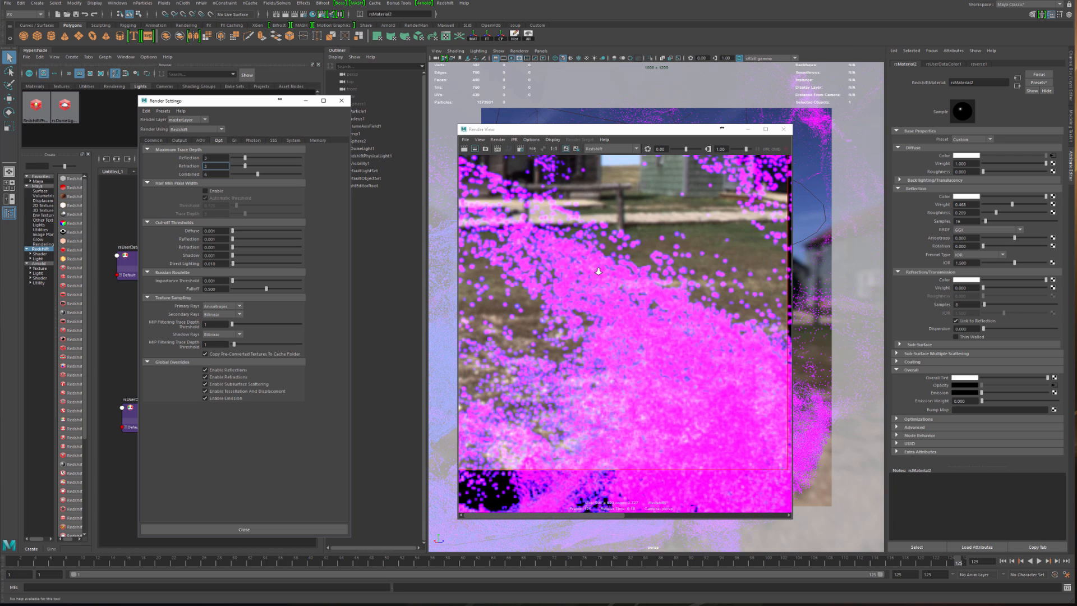
{"action": "scroll", "coordinate": [604, 290], "scroll_direction": "down", "scroll_amount": 1}
{"action": "middle_click_drag", "start_coordinate": [590, 271], "coordinate": [634, 336], "text": "alt"}
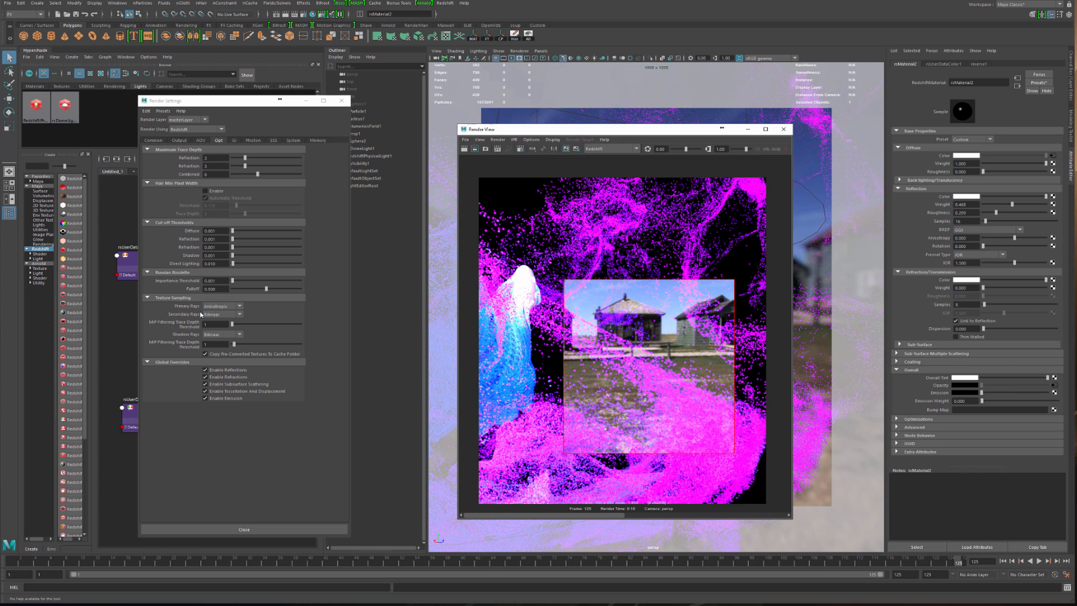
{"action": "left_click", "coordinate": [180, 140]}
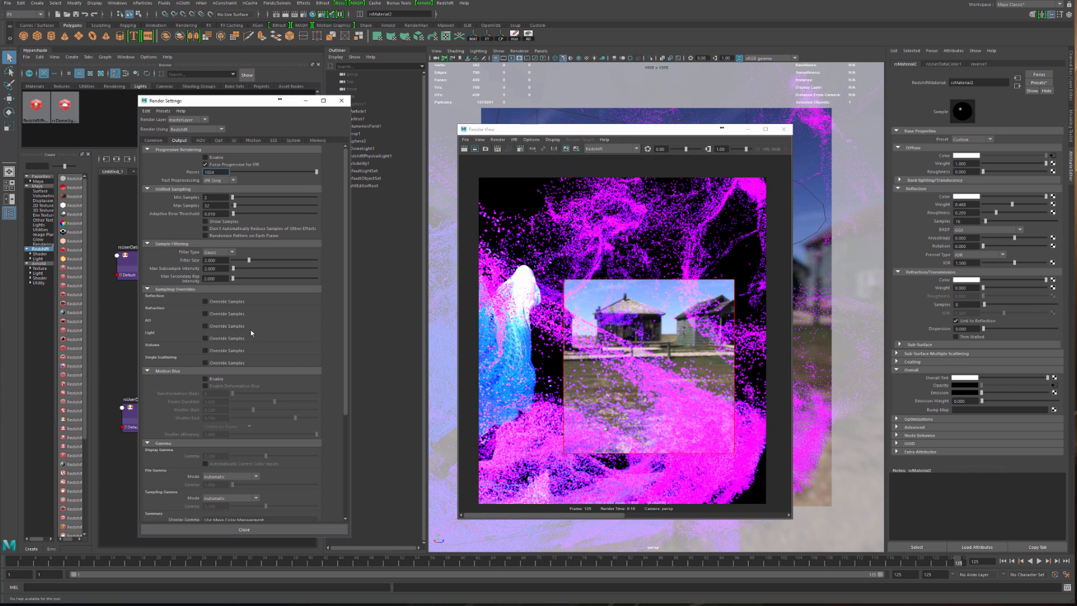
{"action": "left_click", "coordinate": [224, 380]}
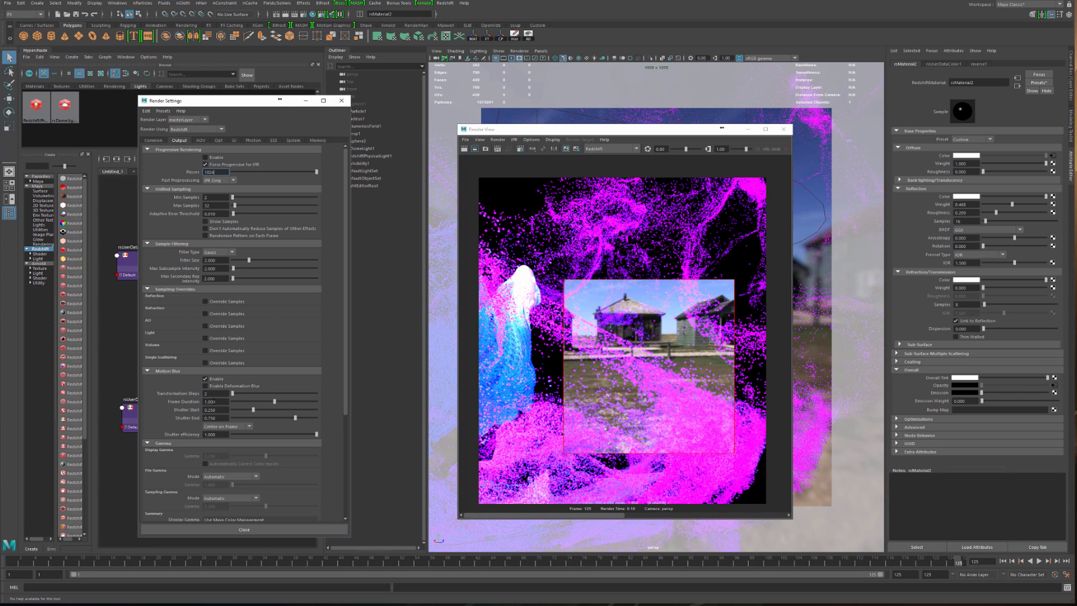
- Review the motion blur transformation steps and shutter start and end, keeping the blur position at Center on Frame
{"action": "left_click", "coordinate": [211, 393]}
{"action": "left_click", "coordinate": [216, 410]}
{"action": "left_click", "coordinate": [223, 418]}
{"action": "left_click", "coordinate": [233, 427]}
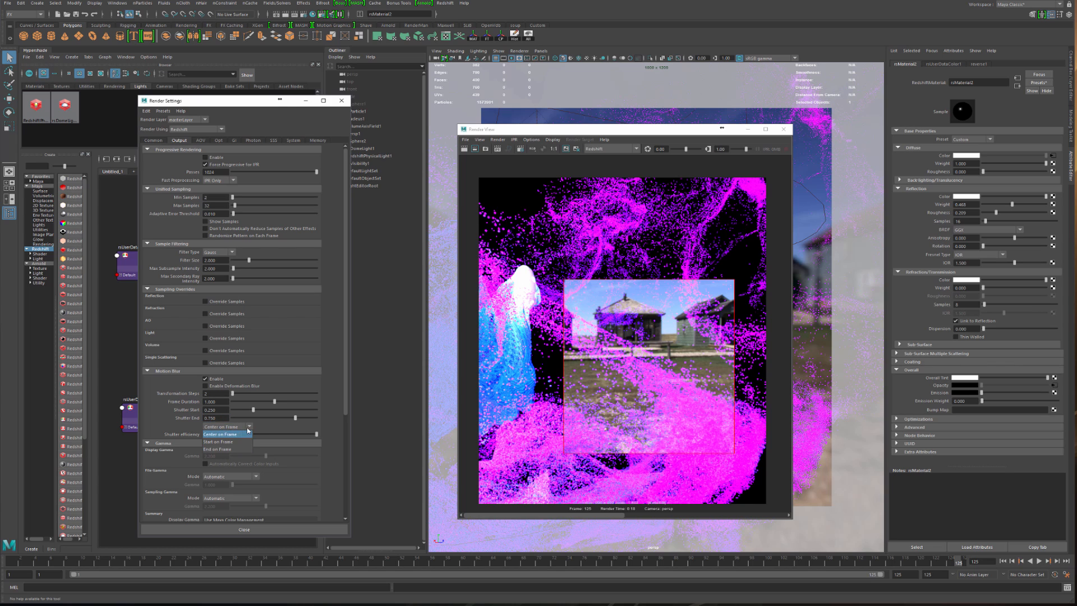
{"action": "left_click", "coordinate": [225, 434]}
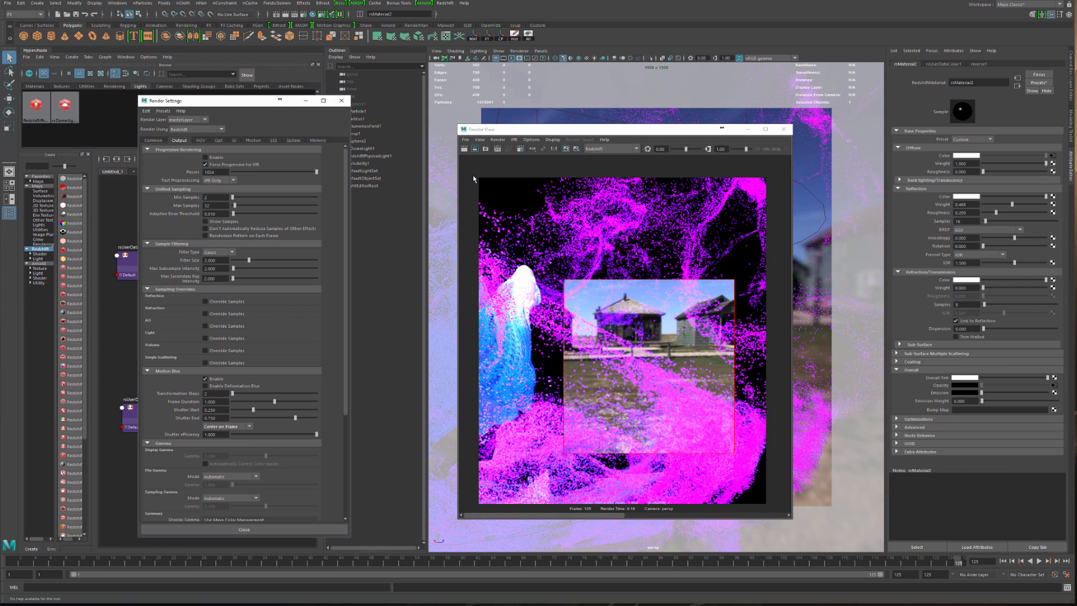
- Render a region spanning nearly the whole visible render image with motion blur enabled
{"action": "left_click_drag", "start_coordinate": [474, 179], "coordinate": [788, 516]}
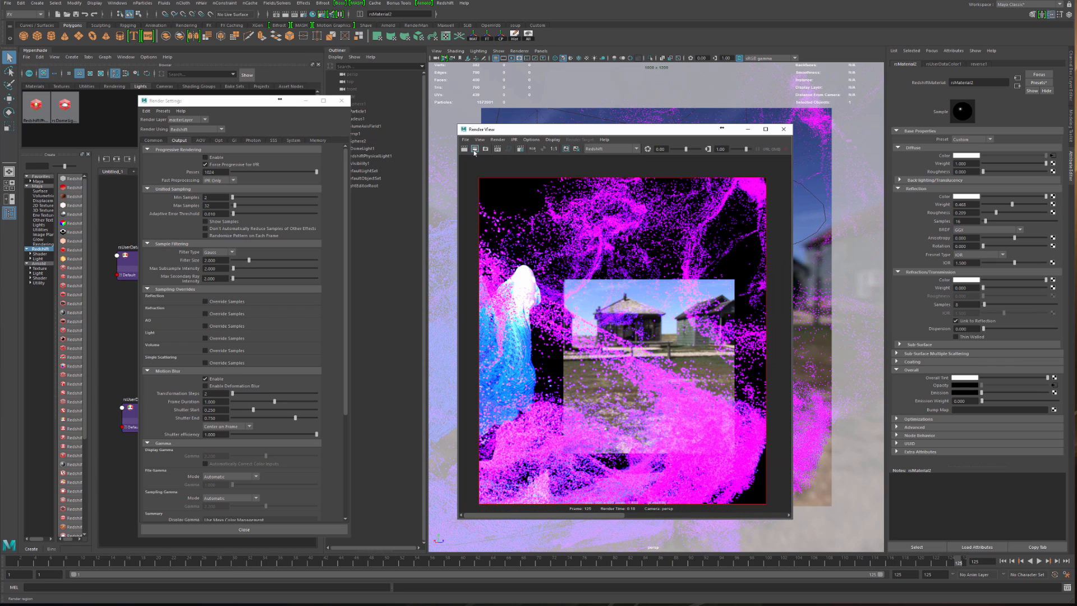
{"action": "left_click", "coordinate": [474, 150]}
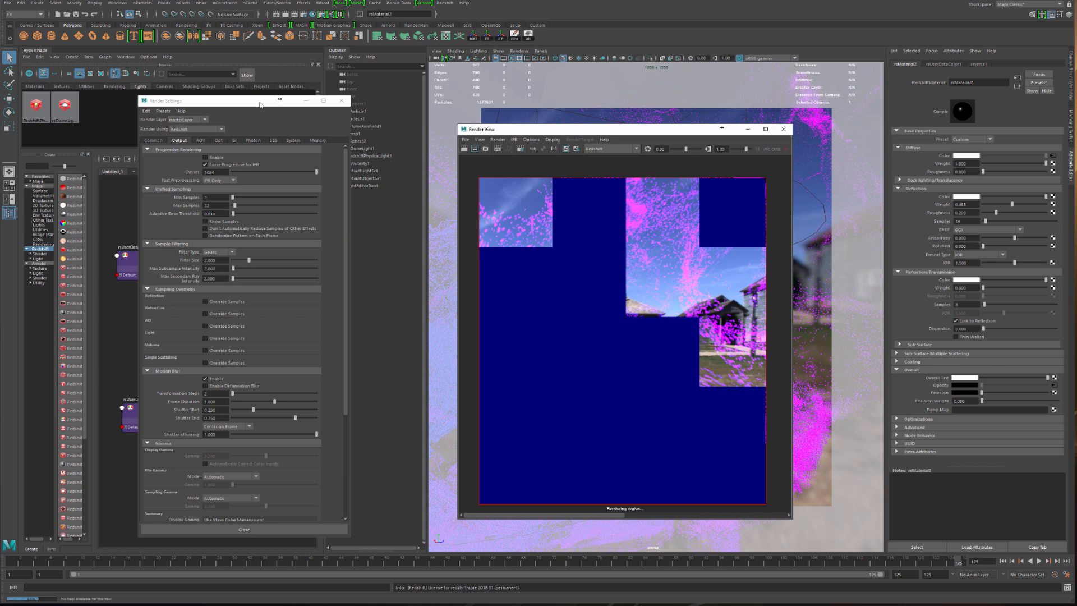
{"action": "left_click_drag", "start_coordinate": [270, 101], "coordinate": [241, 103]}
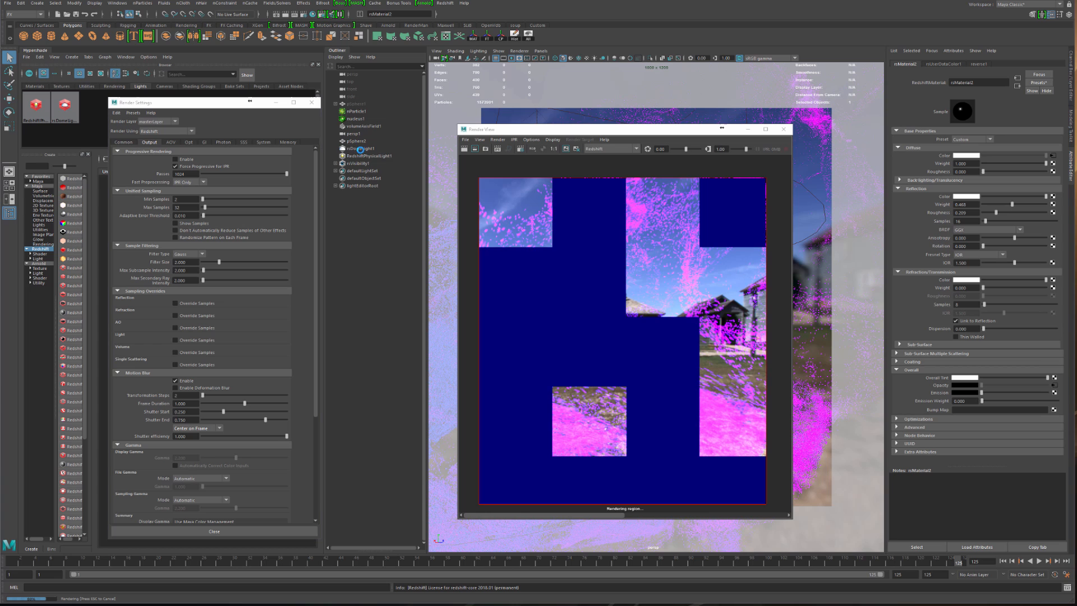
- Cancel the running render, disable the dome light's background, and render the region again
{"action": "left_click", "coordinate": [360, 149]}
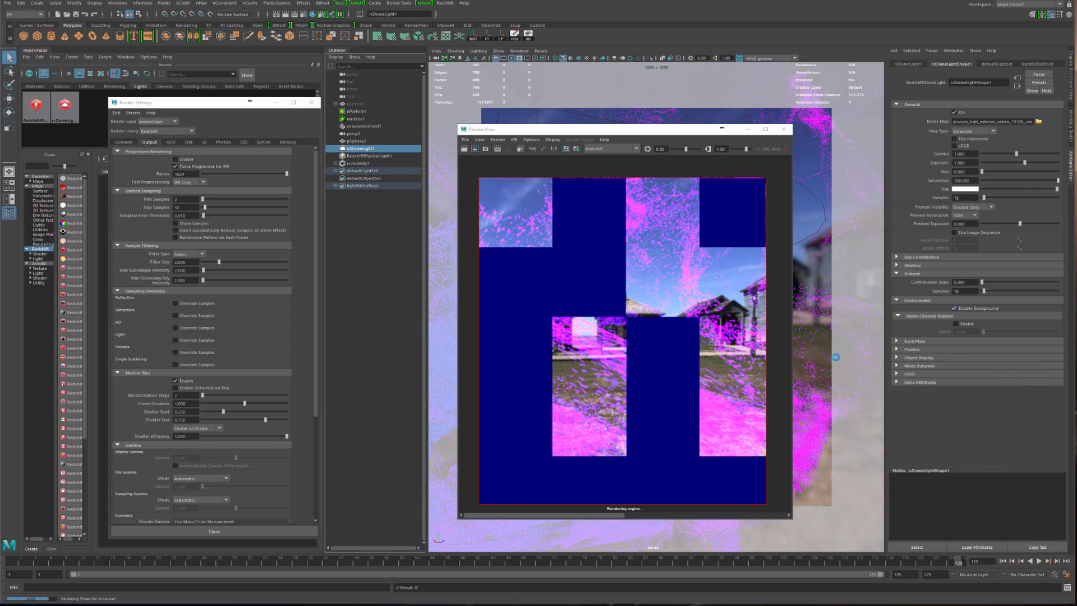
{"action": "left_click", "coordinate": [588, 136]}
{"action": "key", "text": "Escape"}
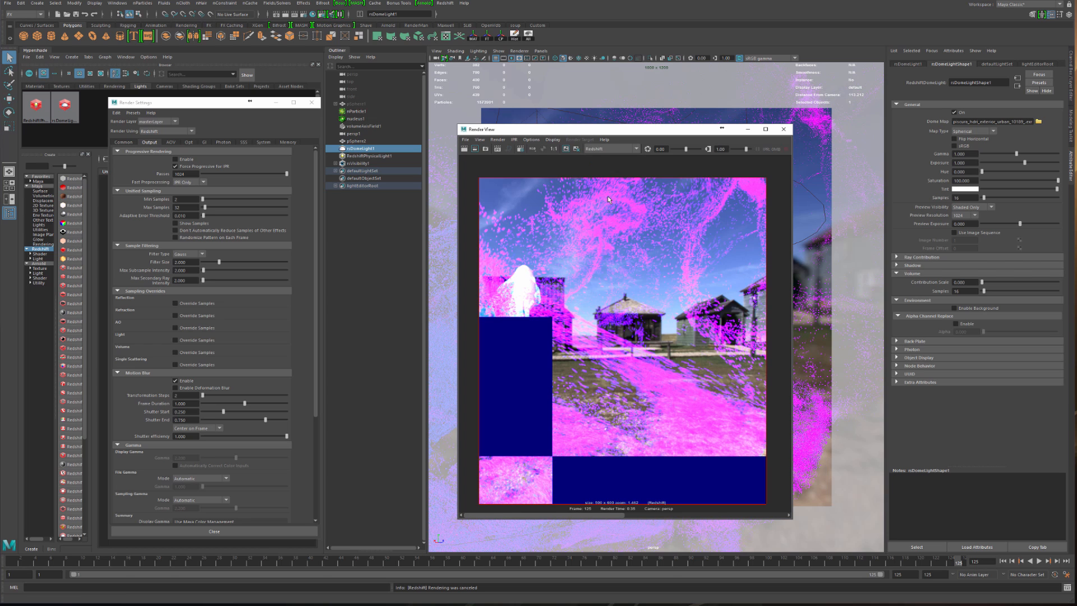
{"action": "left_click", "coordinate": [475, 150]}
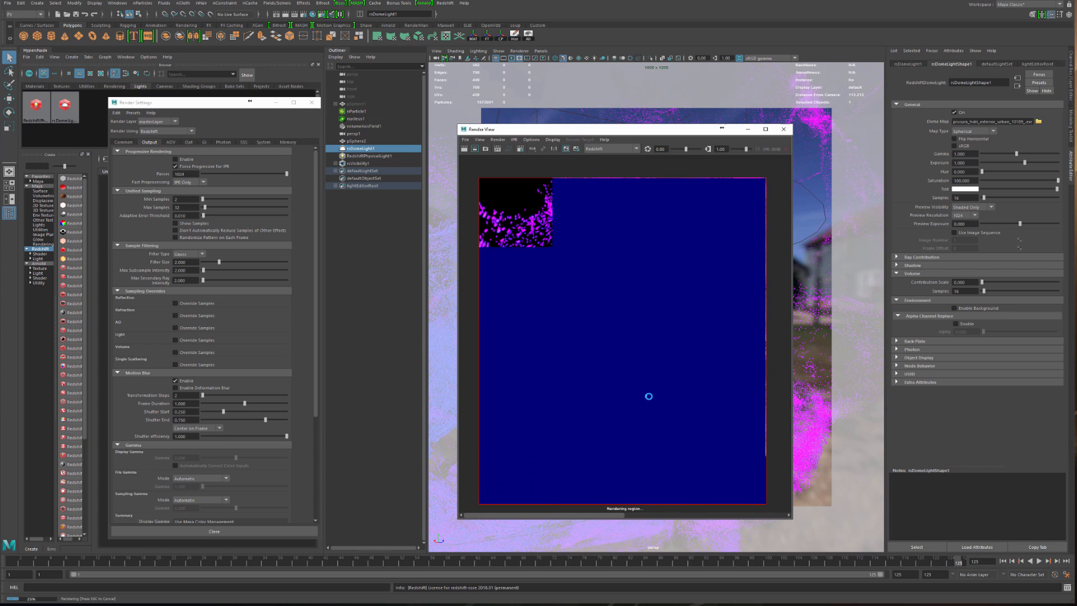
- Examine the motion-blurred particle streaks up close and across the whole rendered region while the buckets complete
{"action": "left_click", "coordinate": [185, 404]}
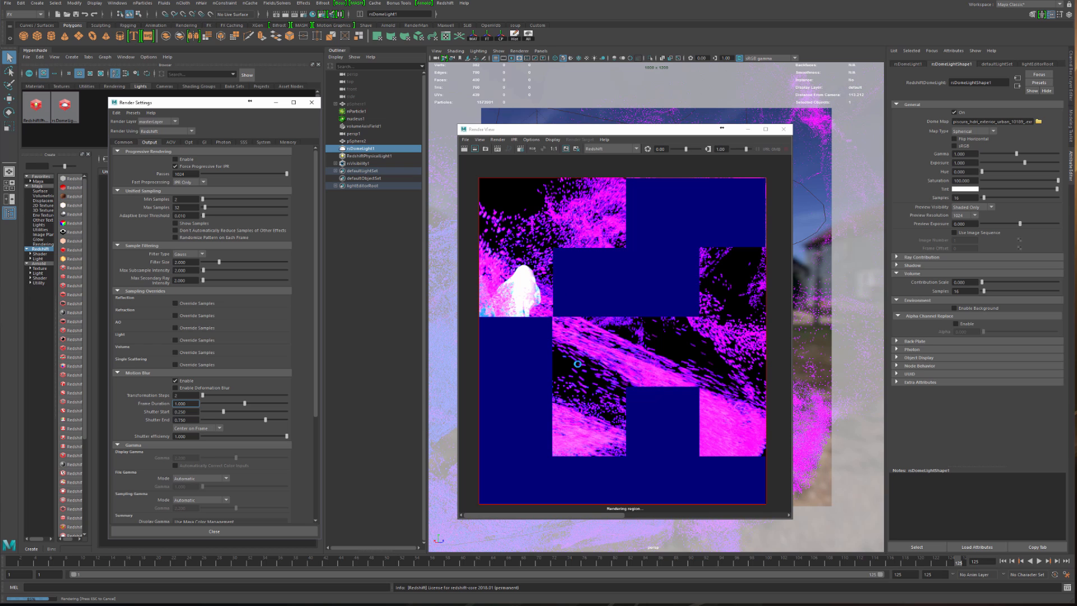
{"action": "scroll", "coordinate": [577, 364], "scroll_direction": "up", "scroll_amount": 1}
{"action": "scroll", "coordinate": [578, 364], "scroll_direction": "up", "scroll_amount": 1}
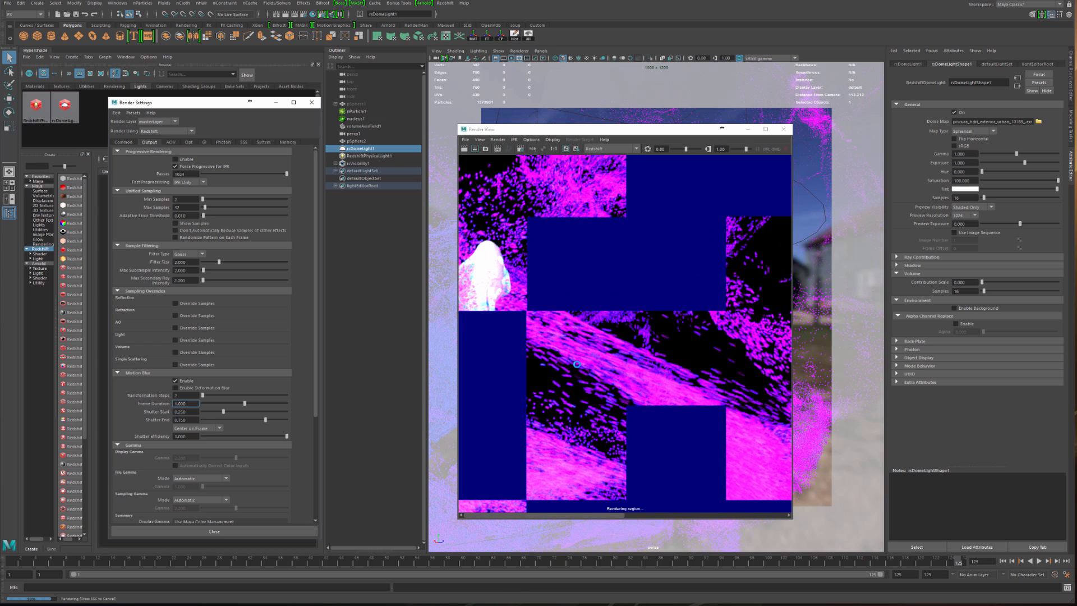
{"action": "scroll", "coordinate": [577, 365], "scroll_direction": "up", "scroll_amount": 2}
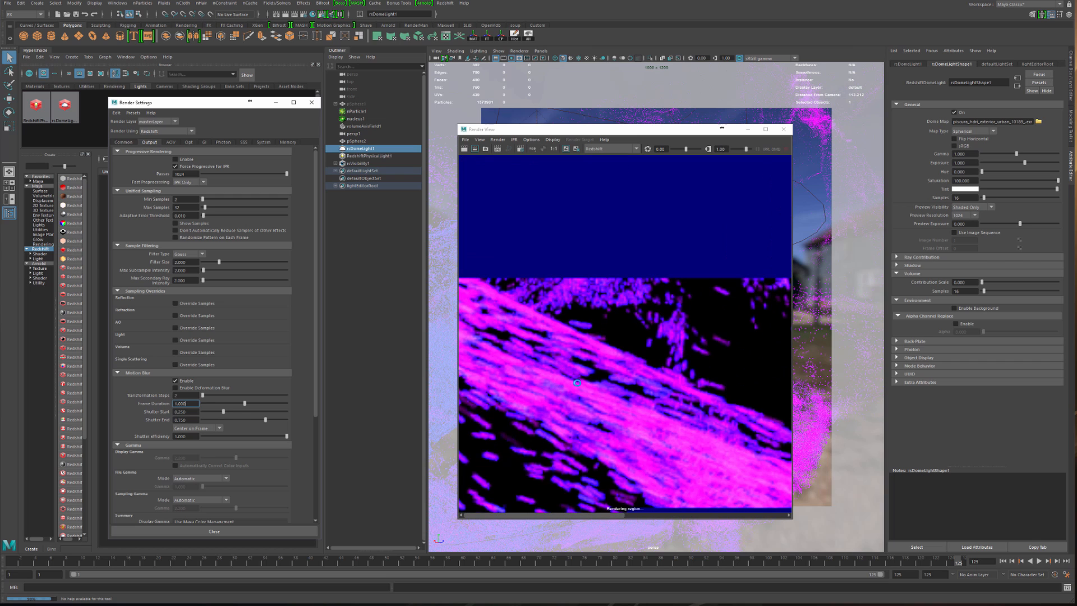
{"action": "scroll", "coordinate": [579, 384], "scroll_direction": "down", "scroll_amount": 1}
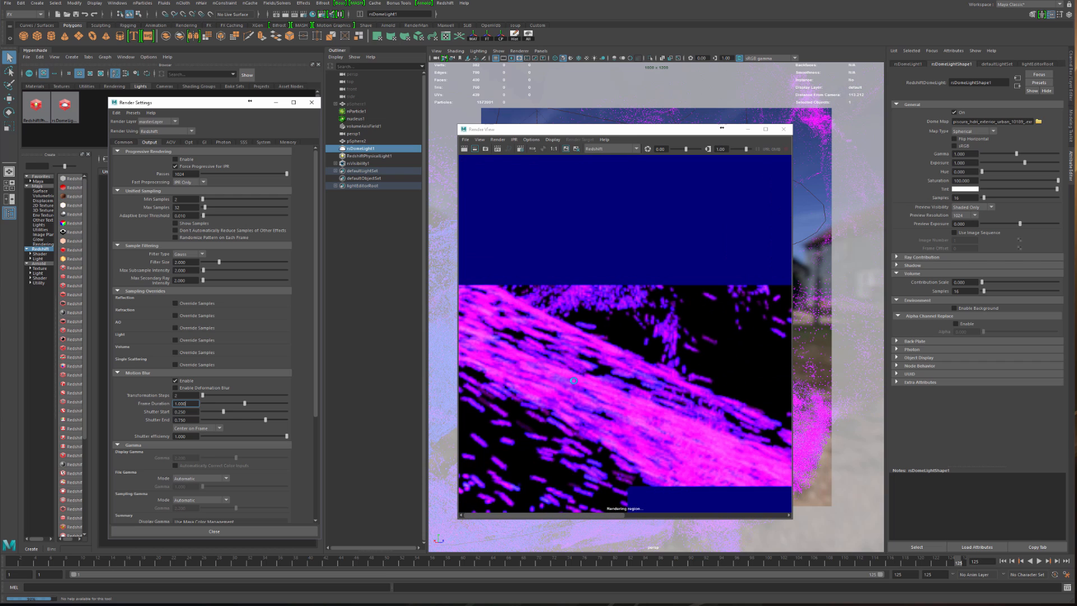
{"action": "scroll", "coordinate": [574, 382], "scroll_direction": "down", "scroll_amount": 4}
{"action": "scroll", "coordinate": [574, 381], "scroll_direction": "down", "scroll_amount": 1}
{"action": "scroll", "coordinate": [573, 380], "scroll_direction": "down", "scroll_amount": 2}
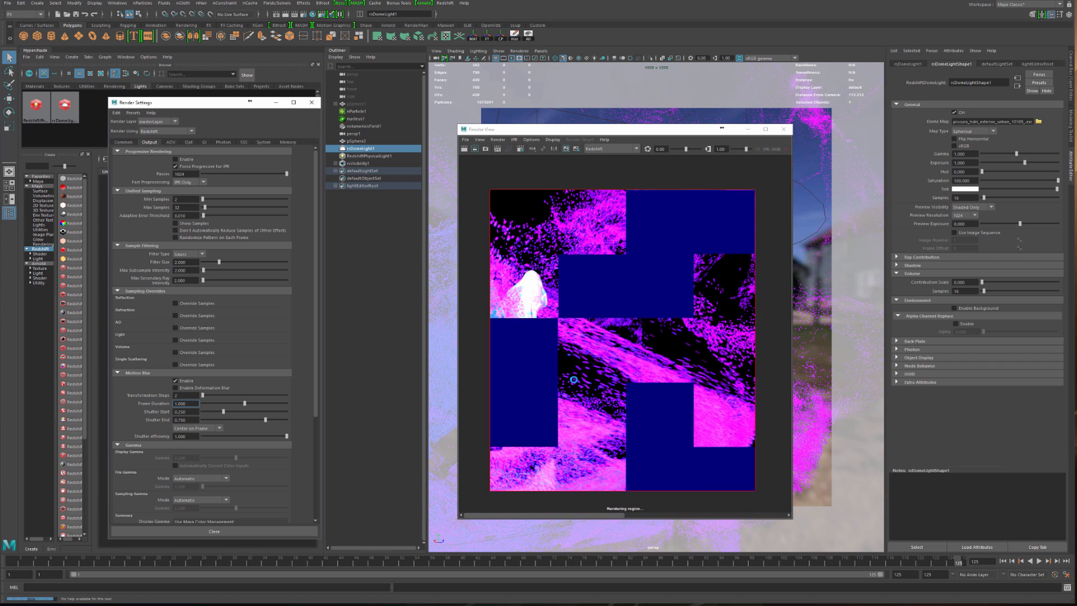
{"action": "scroll", "coordinate": [574, 380], "scroll_direction": "up", "scroll_amount": 1}
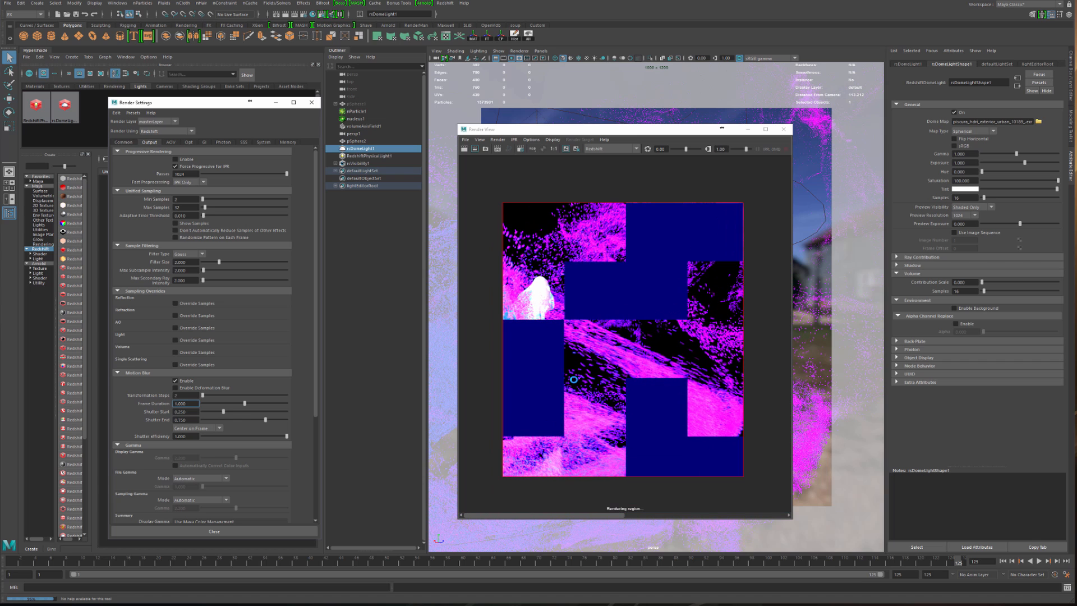
{"action": "scroll", "coordinate": [574, 380], "scroll_direction": "up", "scroll_amount": 1}
{"action": "left_click", "coordinate": [597, 360]}
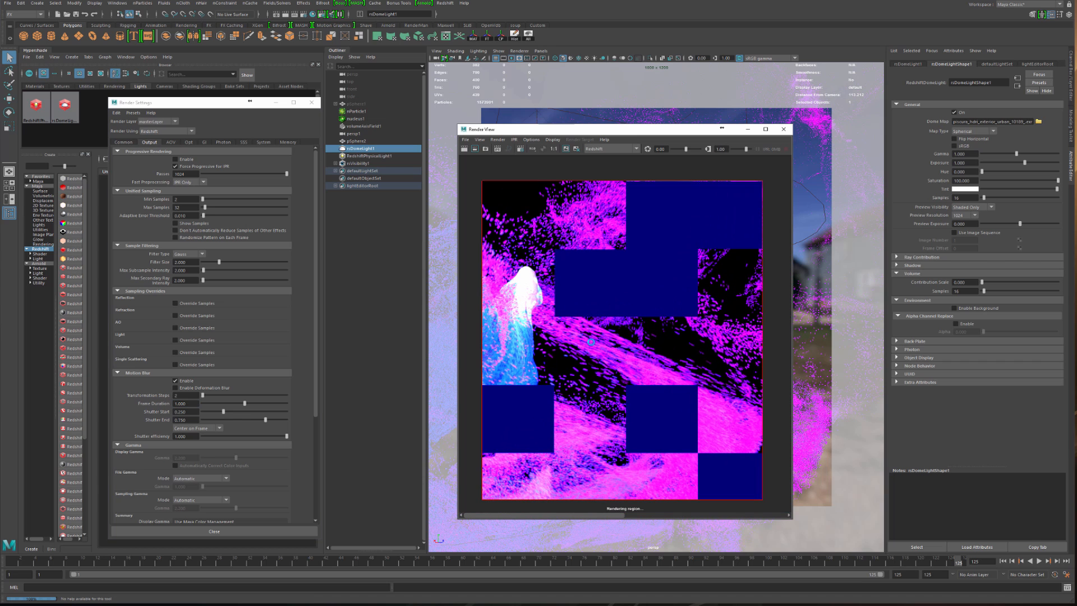
{"action": "middle_click_drag", "start_coordinate": [592, 342], "coordinate": [619, 361], "text": "alt"}
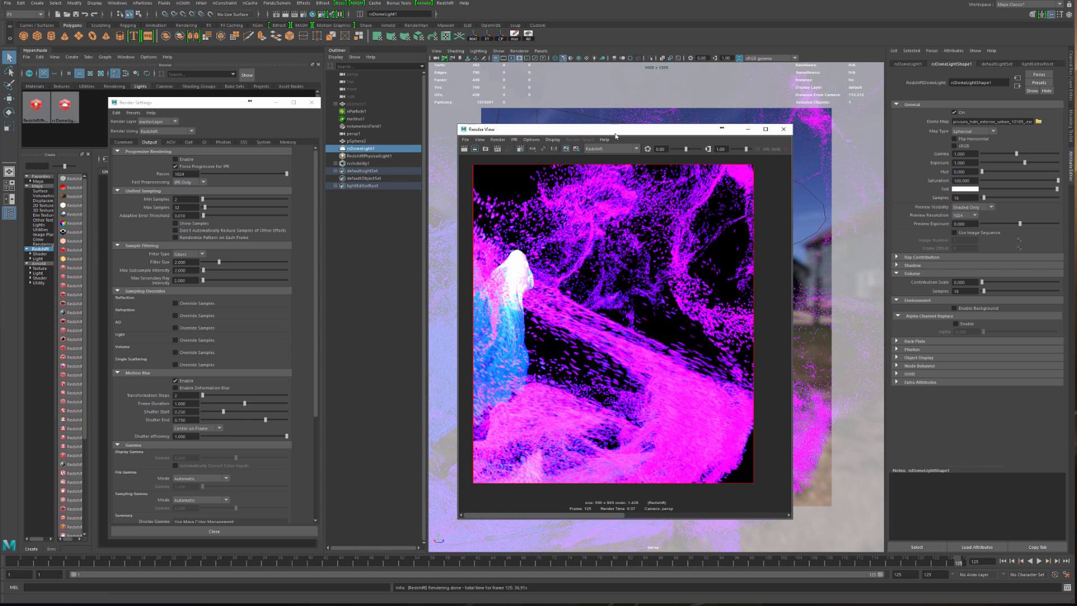
- Reframe the perspective camera from a lower, more distant angle so the whole particle cloud fits in the frame
{"action": "left_click_drag", "start_coordinate": [615, 135], "coordinate": [283, 113]}
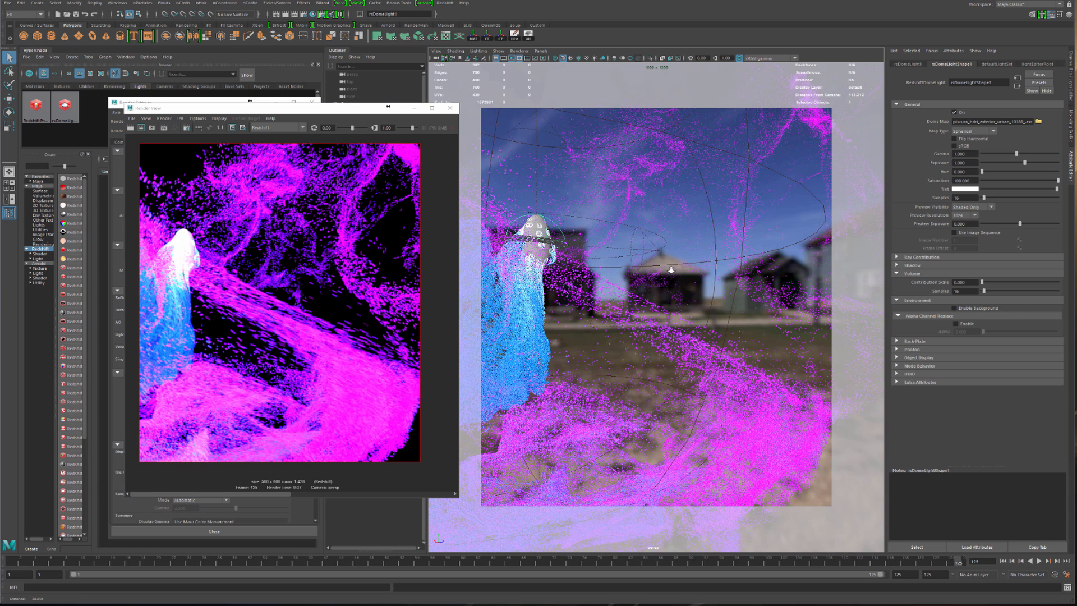
{"action": "right_click_drag", "start_coordinate": [668, 269], "coordinate": [618, 269], "text": "alt"}
{"action": "mouse_move", "coordinate": [618, 270]}
{"action": "left_mouse_down", "text": "alt"}
{"action": "mouse_move", "coordinate": [626, 266]}
{"action": "mouse_move", "coordinate": [598, 267]}
{"action": "left_mouse_up", "text": "alt"}
{"action": "right_click_drag", "start_coordinate": [597, 267], "coordinate": [598, 268], "text": "alt"}
{"action": "left_click_drag", "start_coordinate": [508, 132], "coordinate": [489, 116], "text": "alt"}
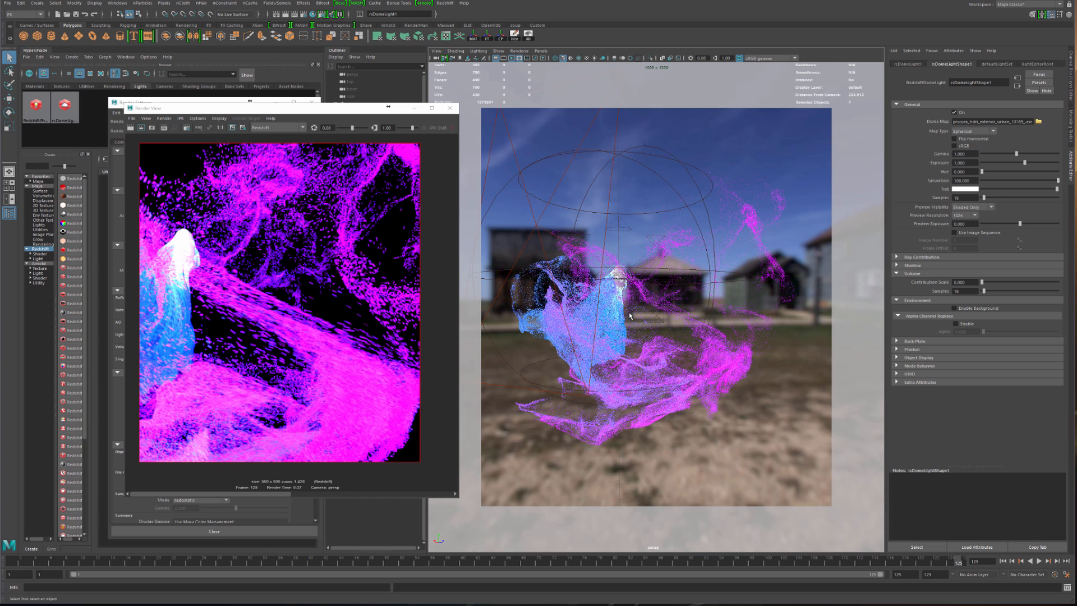
{"action": "mouse_move", "coordinate": [630, 316]}
{"action": "left_mouse_down", "text": "alt"}
{"action": "mouse_move", "coordinate": [572, 311]}
{"action": "mouse_move", "coordinate": [625, 308]}
{"action": "mouse_move", "coordinate": [618, 302]}
{"action": "left_mouse_up", "text": "alt"}
{"action": "middle_click_drag", "start_coordinate": [643, 299], "coordinate": [626, 305], "text": "alt"}
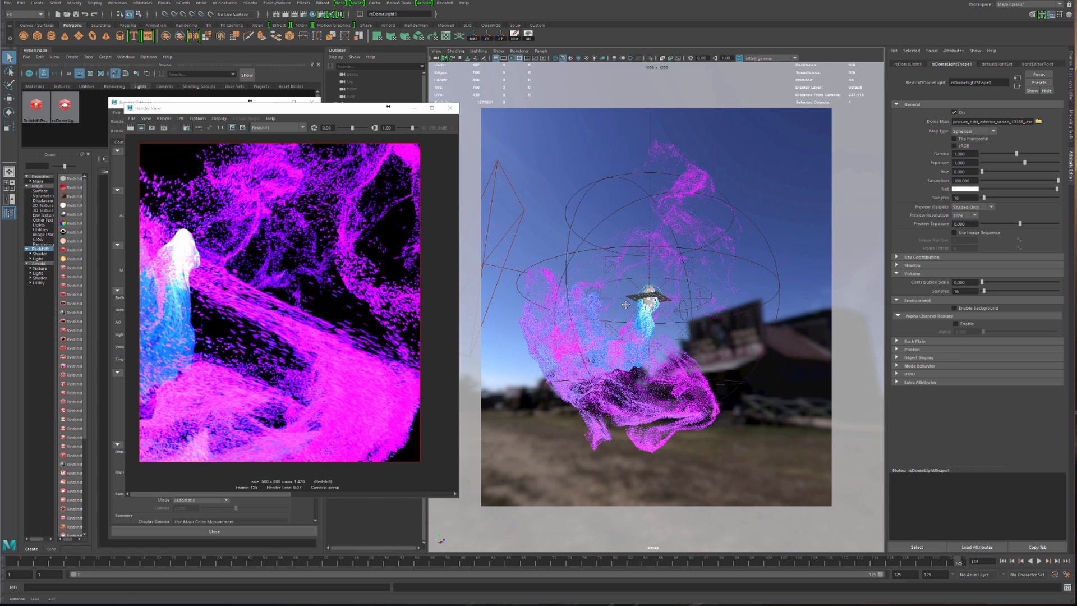
{"action": "scroll", "coordinate": [629, 305], "scroll_direction": "up", "scroll_amount": 2}
{"action": "scroll", "coordinate": [645, 306], "scroll_direction": "up", "scroll_amount": 2}
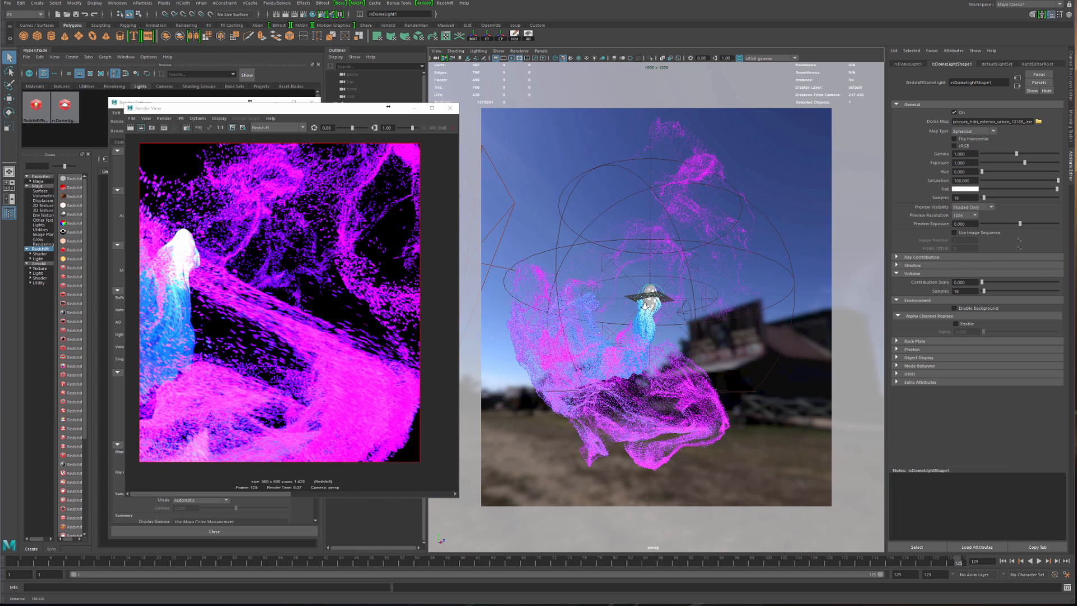
{"action": "right_click_drag", "start_coordinate": [645, 306], "coordinate": [646, 308], "text": "alt"}
{"action": "middle_click_drag", "start_coordinate": [649, 315], "coordinate": [655, 320], "text": "alt"}
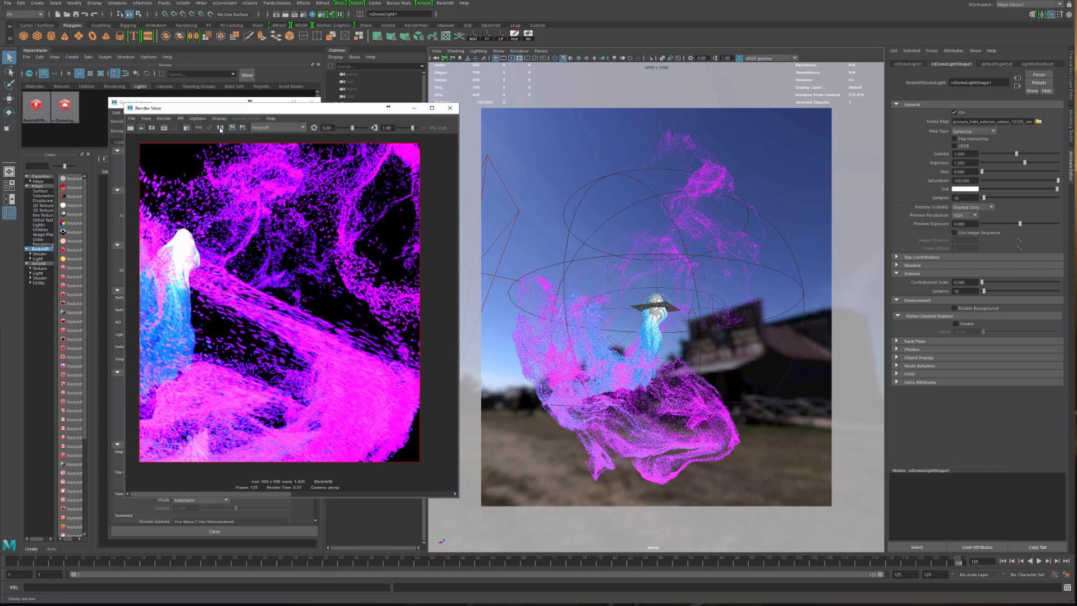
- Start an IPR render of the whole particle cloud from the new camera angle
{"action": "left_click", "coordinate": [164, 128]}
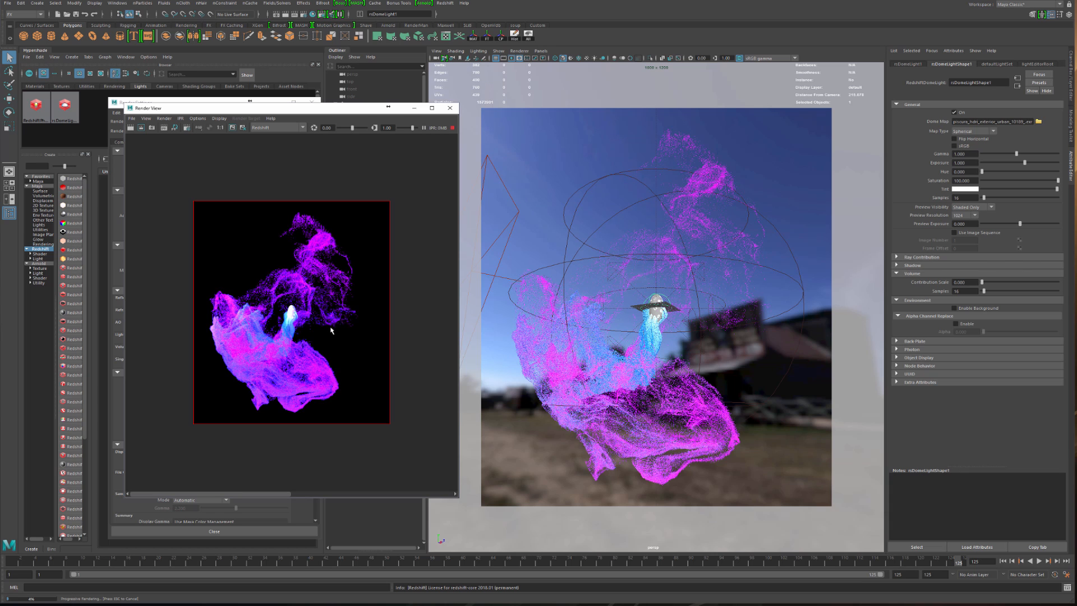
{"action": "scroll", "coordinate": [331, 331], "scroll_direction": "up", "scroll_amount": 1}
{"action": "scroll", "coordinate": [332, 331], "scroll_direction": "up", "scroll_amount": 3}
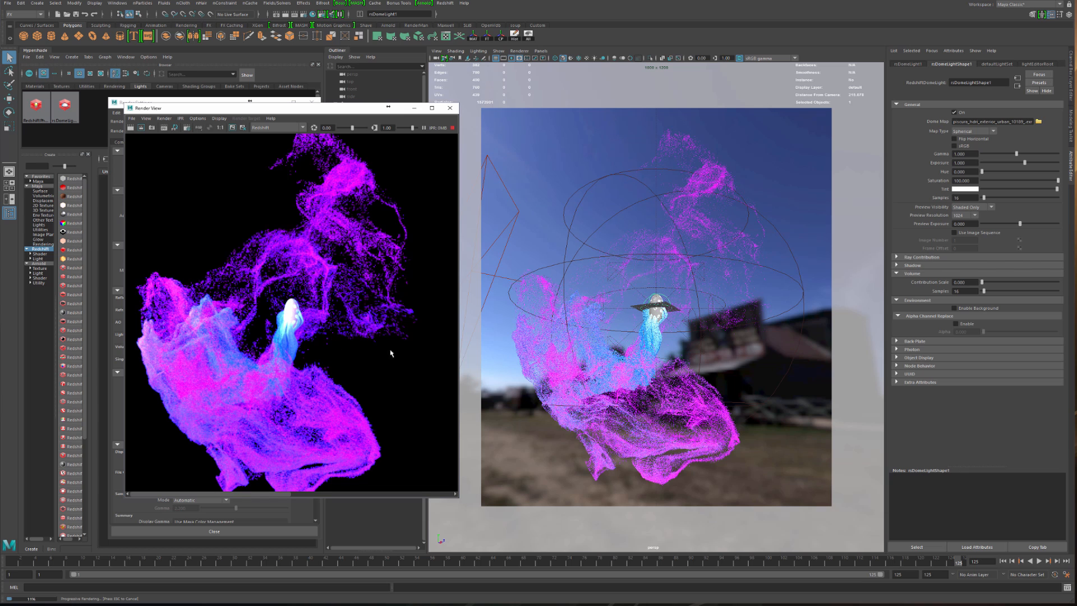
{"action": "left_click_drag", "start_coordinate": [338, 115], "coordinate": [681, 132]}
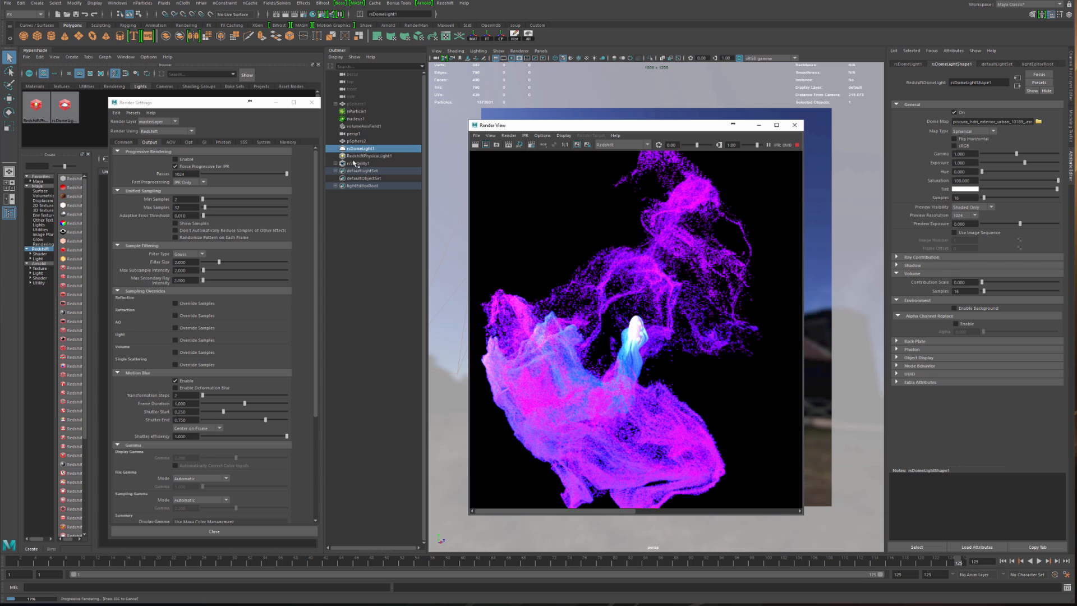
- Open the ramp driving the nParticle object's per-particle RGB color for editing
{"action": "left_click", "coordinate": [358, 111]}
{"action": "left_click_drag", "start_coordinate": [591, 129], "coordinate": [459, 131]}
{"action": "right_click", "coordinate": [972, 303]}
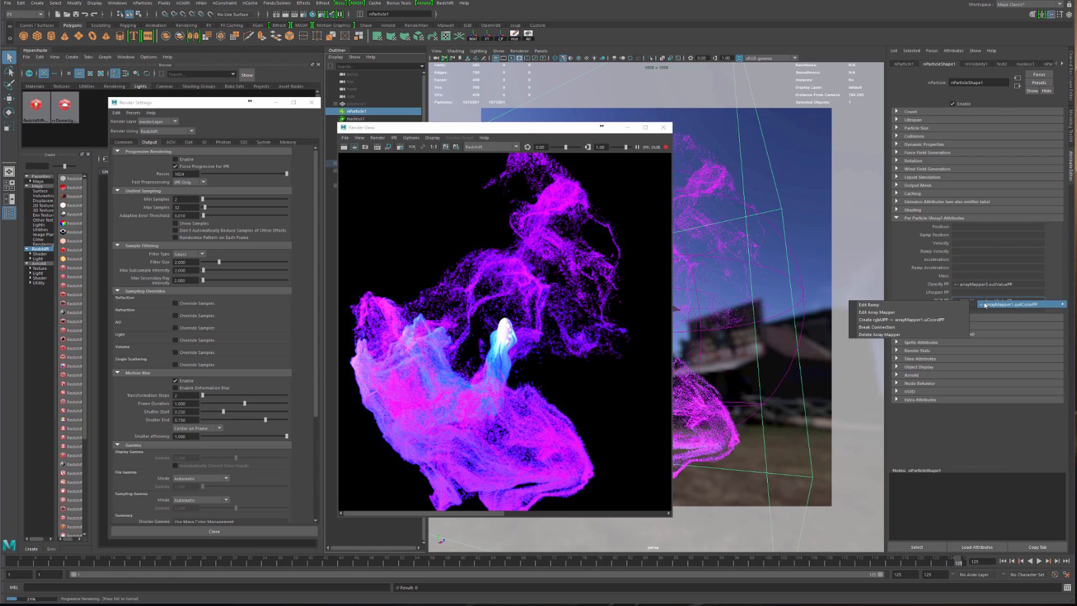
{"action": "left_click", "coordinate": [946, 305]}
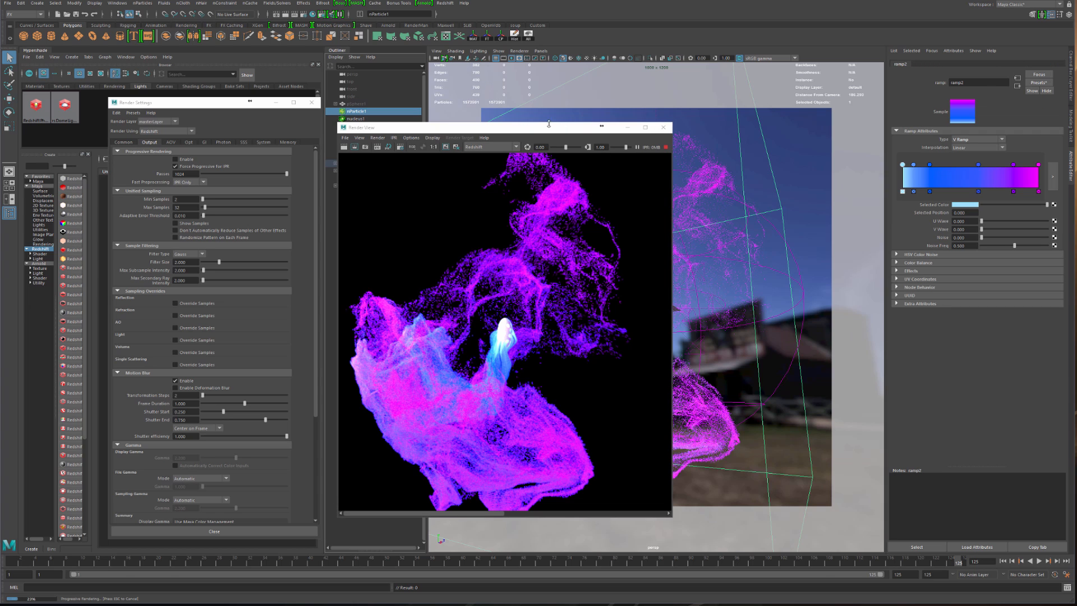
{"action": "left_click_drag", "start_coordinate": [549, 124], "coordinate": [469, 118]}
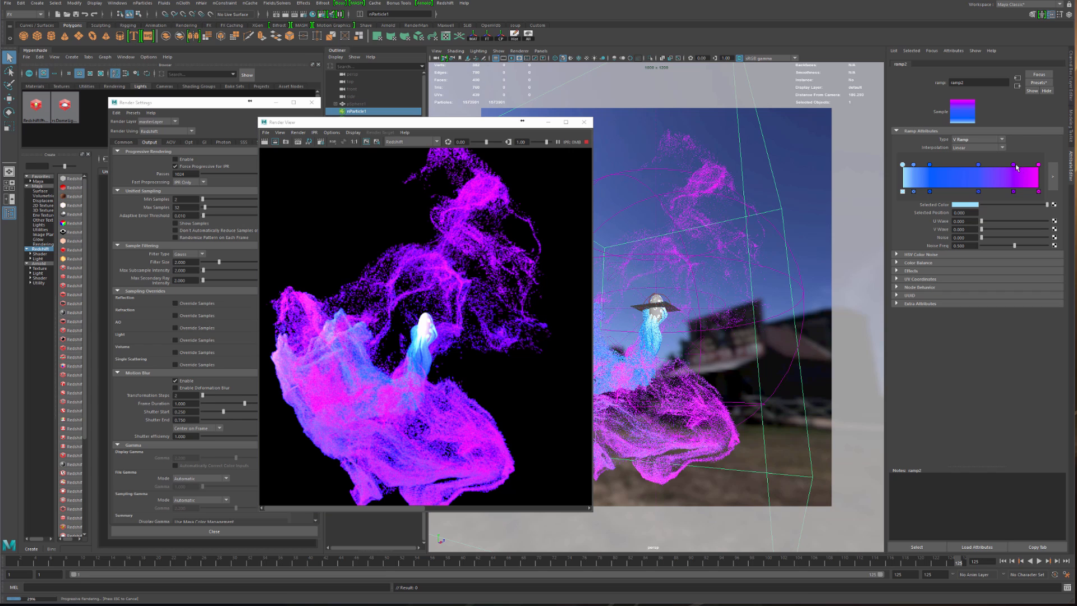
- Move the ramp's purple color stop closer to the magenta end and darken the magenta end color slightly
{"action": "left_click_drag", "start_coordinate": [1018, 165], "coordinate": [1022, 165]}
{"action": "left_click_drag", "start_coordinate": [1034, 168], "coordinate": [1039, 166]}
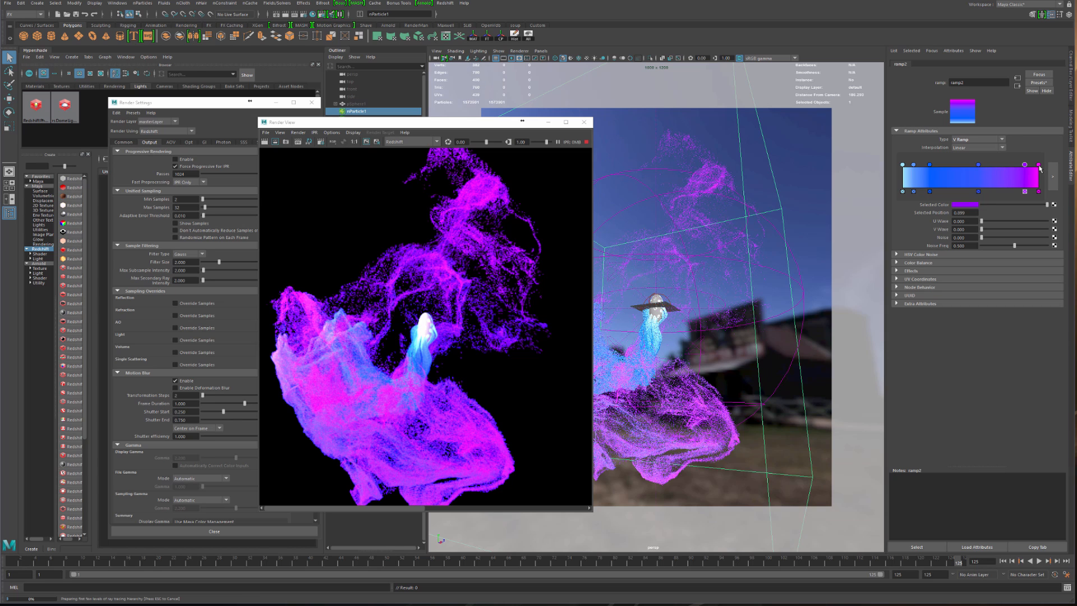
{"action": "left_click", "coordinate": [1039, 166]}
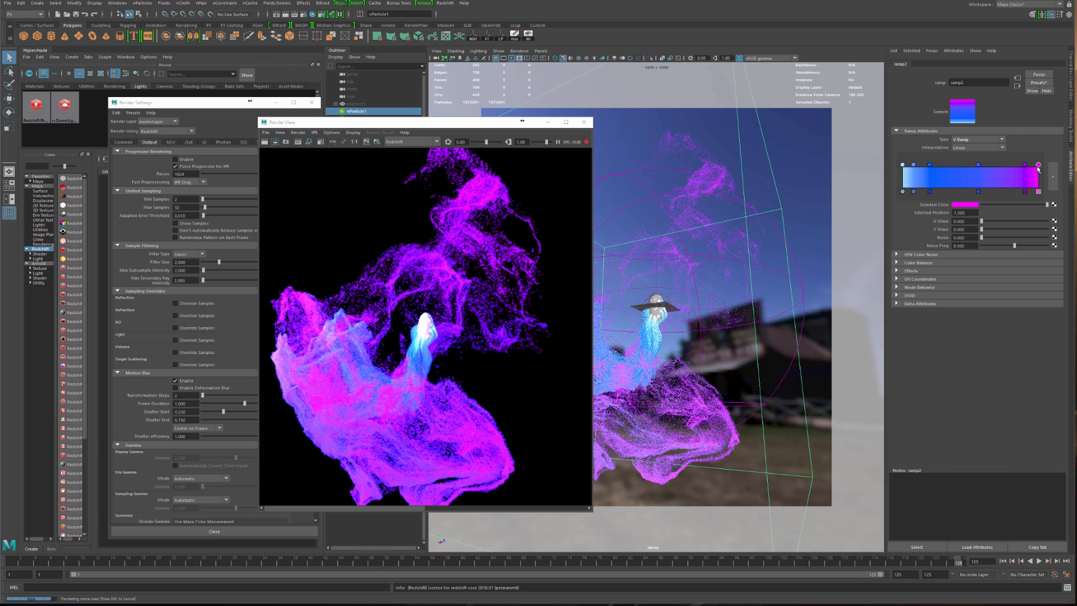
{"action": "left_click", "coordinate": [967, 208]}
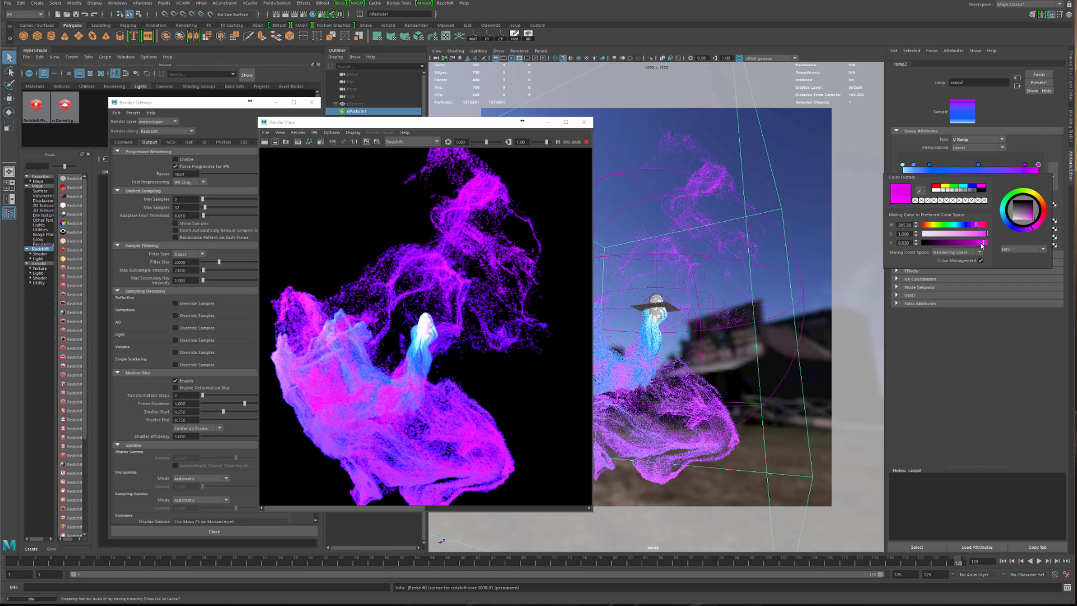
{"action": "left_click_drag", "start_coordinate": [982, 246], "coordinate": [982, 246]}
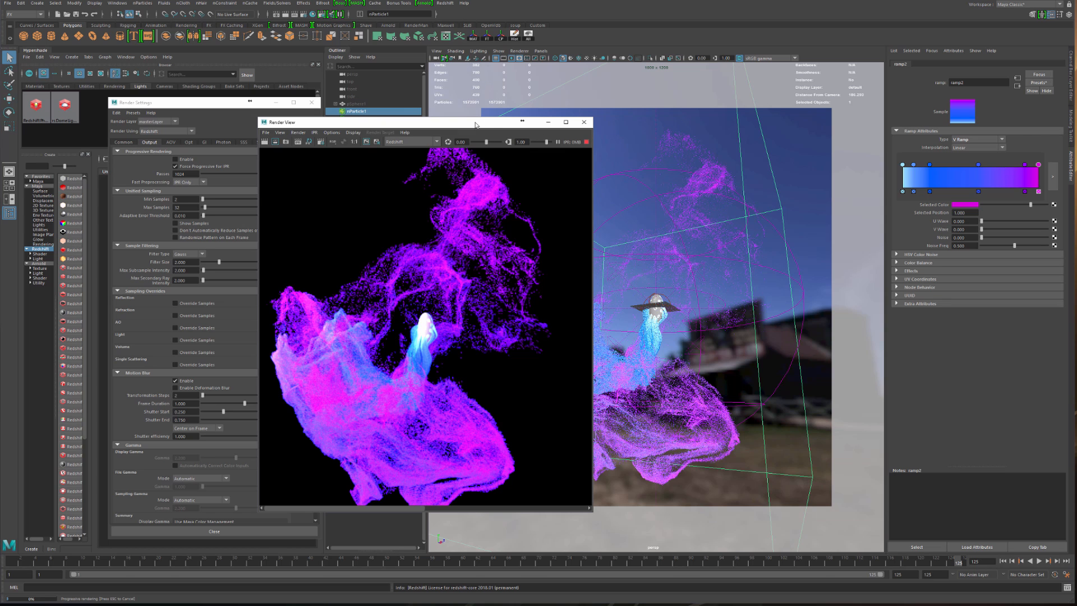
- Orbit the perspective view slightly, select the Redshift physical light, and restart the IPR render
{"action": "left_click_drag", "start_coordinate": [471, 122], "coordinate": [327, 97]}
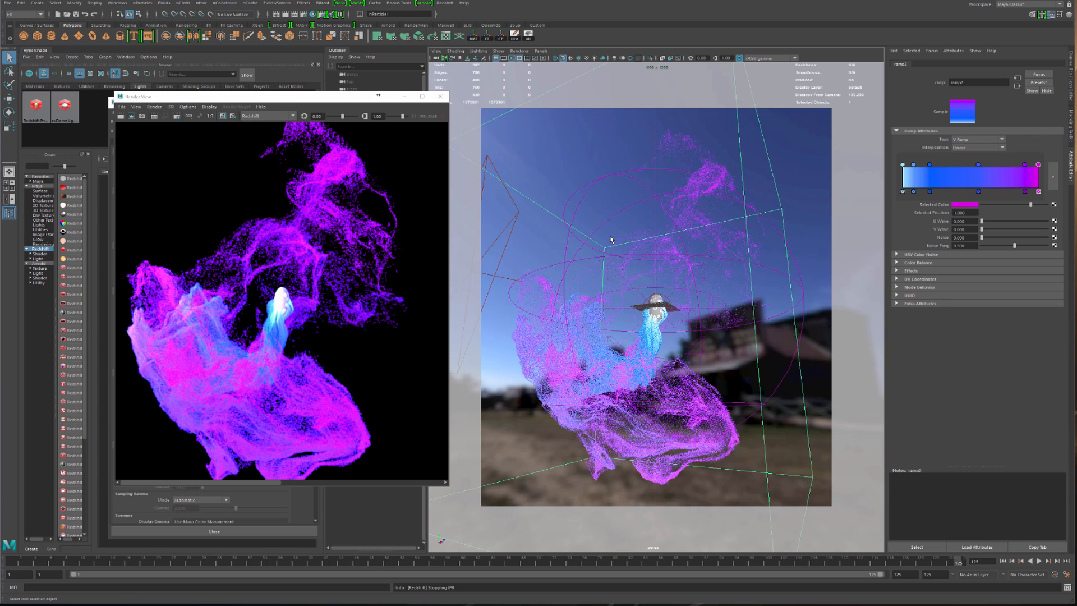
{"action": "left_click_drag", "start_coordinate": [611, 240], "coordinate": [614, 240], "text": "alt"}
{"action": "left_click_drag", "start_coordinate": [289, 99], "coordinate": [812, 169]}
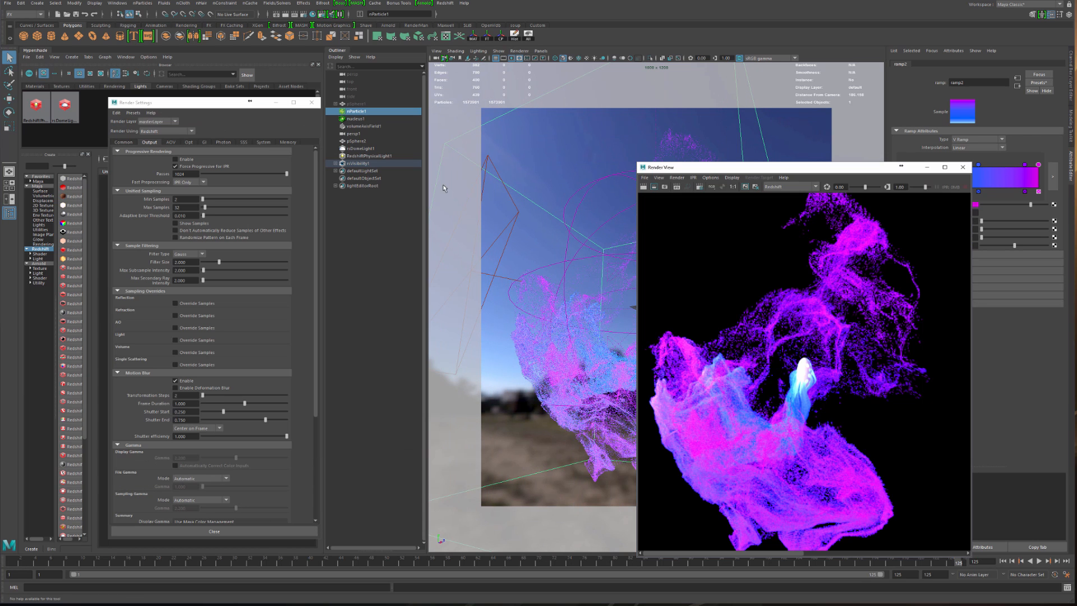
{"action": "left_click", "coordinate": [366, 155]}
{"action": "left_click_drag", "start_coordinate": [742, 167], "coordinate": [570, 90]}
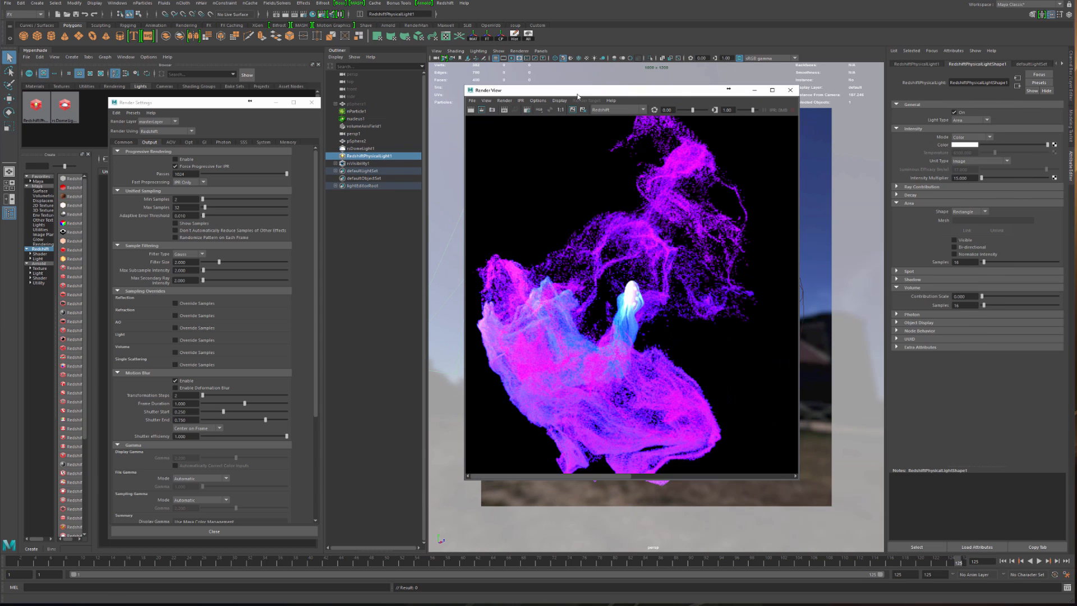
{"action": "left_click", "coordinate": [504, 110]}
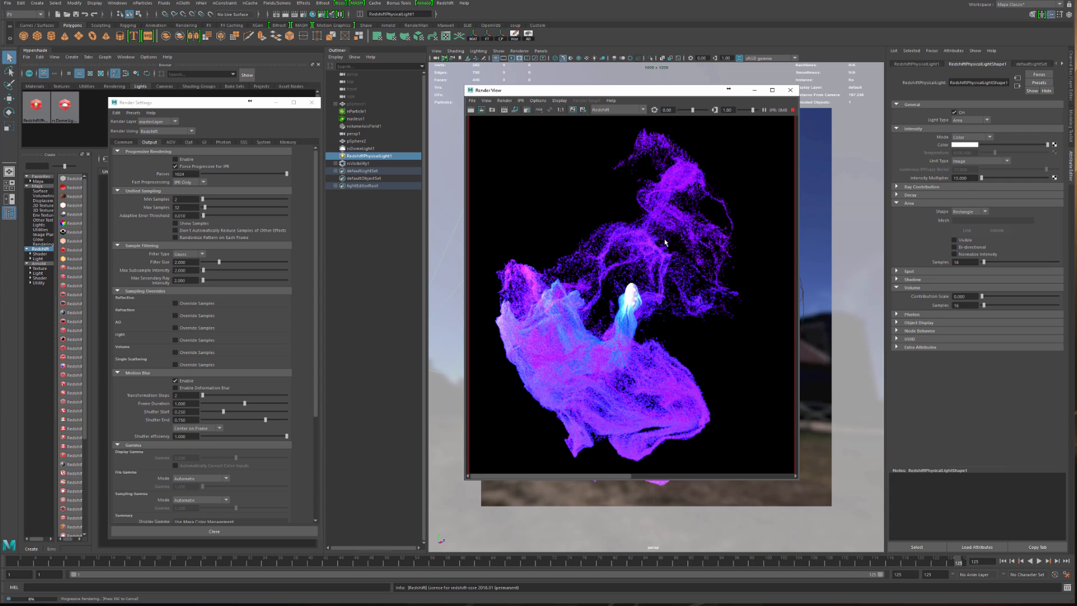
- Move the Render View aside and reopen the ramp driving the nParticle object's per-particle RGB color
{"action": "left_click_drag", "start_coordinate": [621, 97], "coordinate": [543, 141]}
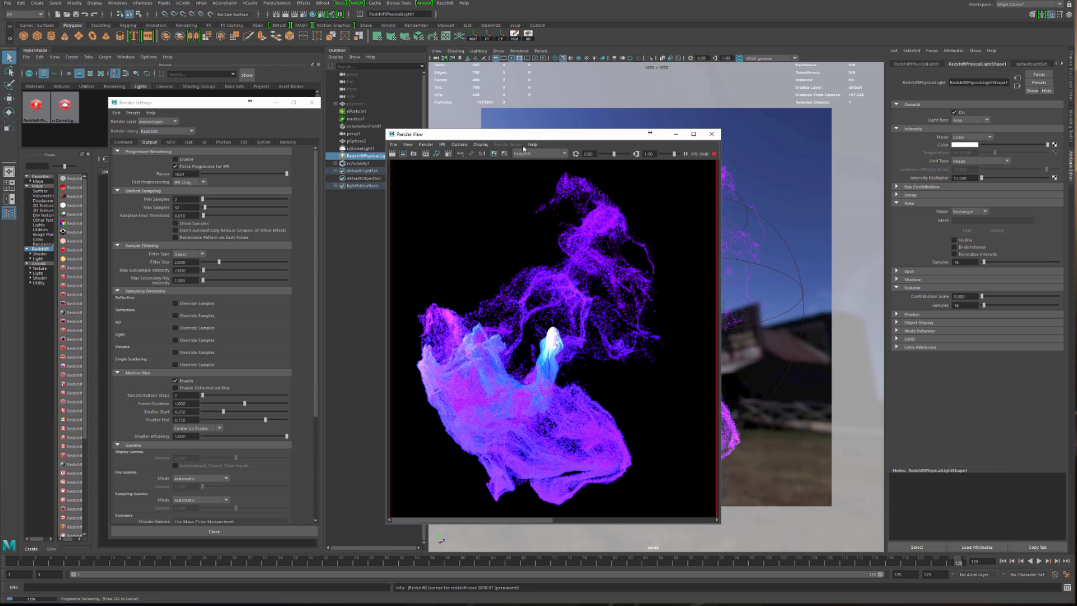
{"action": "left_click", "coordinate": [360, 149]}
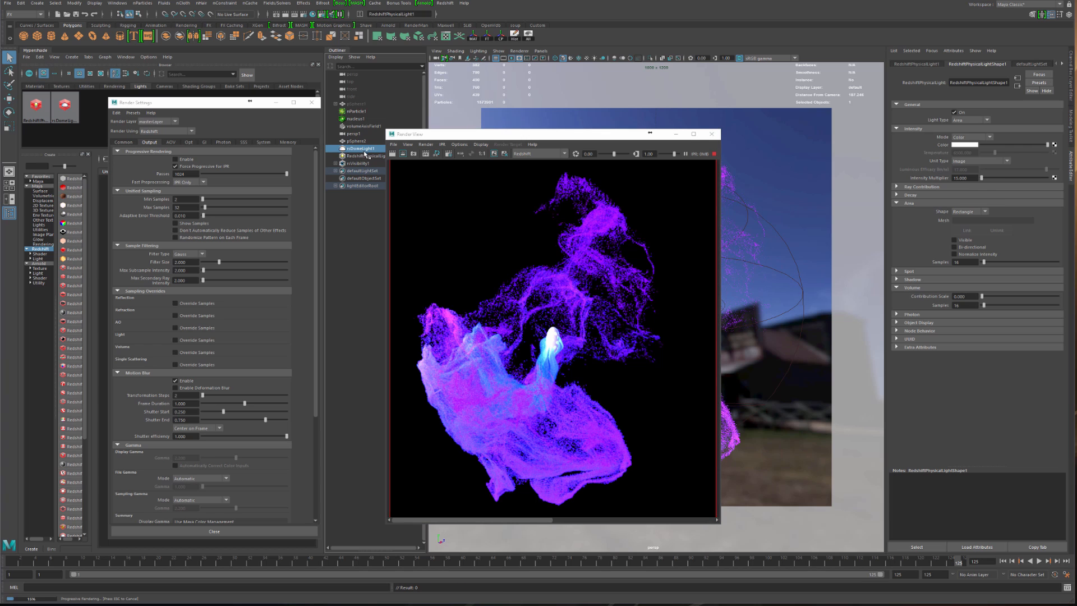
{"action": "left_click", "coordinate": [356, 111]}
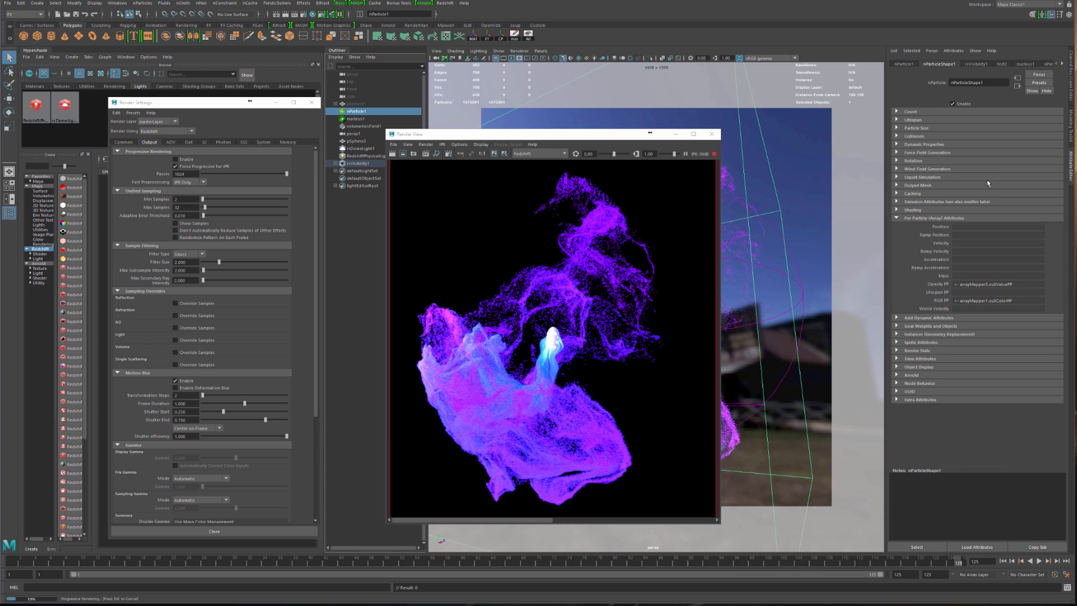
{"action": "right_click", "coordinate": [982, 302]}
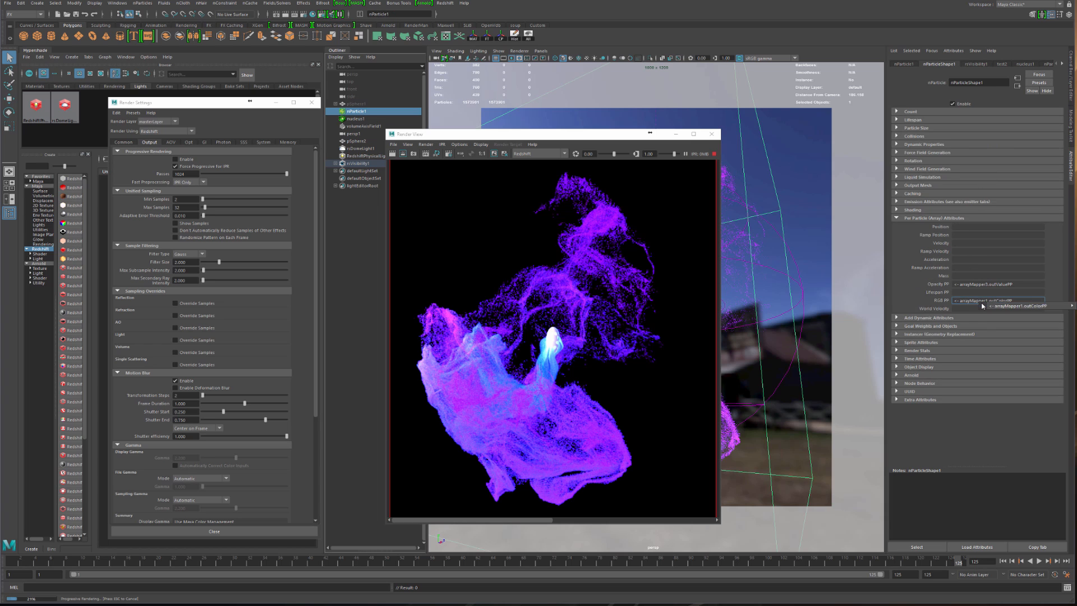
{"action": "left_click", "coordinate": [959, 307]}
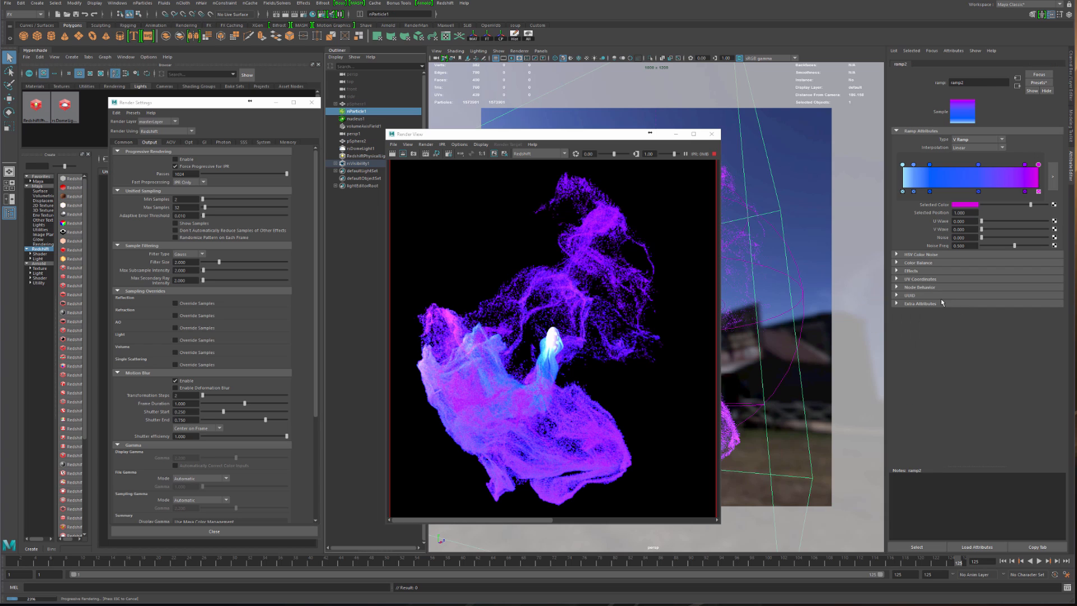
- Nudge the ramp's purple stop slightly and brighten the magenta end color by setting its V value to 0.9
{"action": "left_click", "coordinate": [1025, 165]}
{"action": "left_click_drag", "start_coordinate": [1024, 166], "coordinate": [1022, 168]}
{"action": "left_click", "coordinate": [1040, 165]}
{"action": "left_click", "coordinate": [971, 205]}
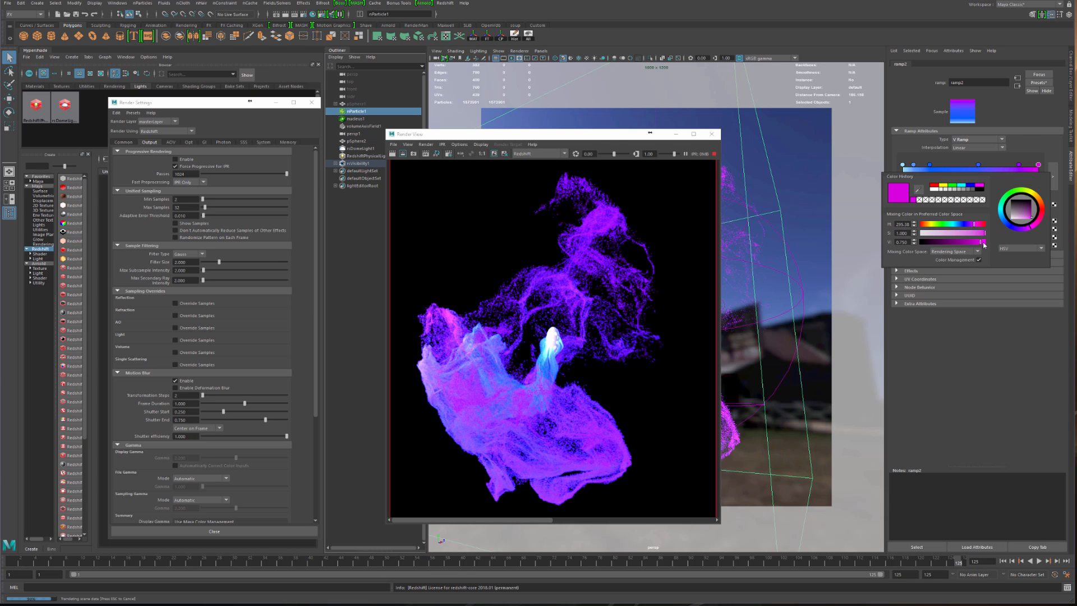
{"action": "left_click", "coordinate": [904, 241]}
{"action": "left_click_drag", "start_coordinate": [905, 241], "coordinate": [890, 243]}
{"action": "type", "text": ".9"}
{"action": "key", "text": "Return"}
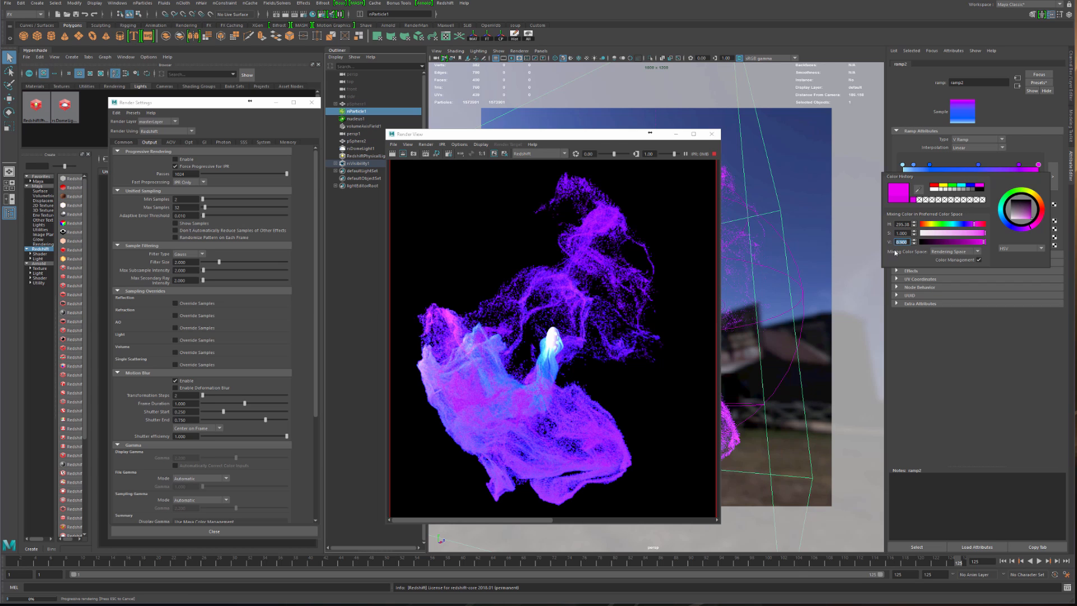
{"action": "left_click", "coordinate": [926, 317]}
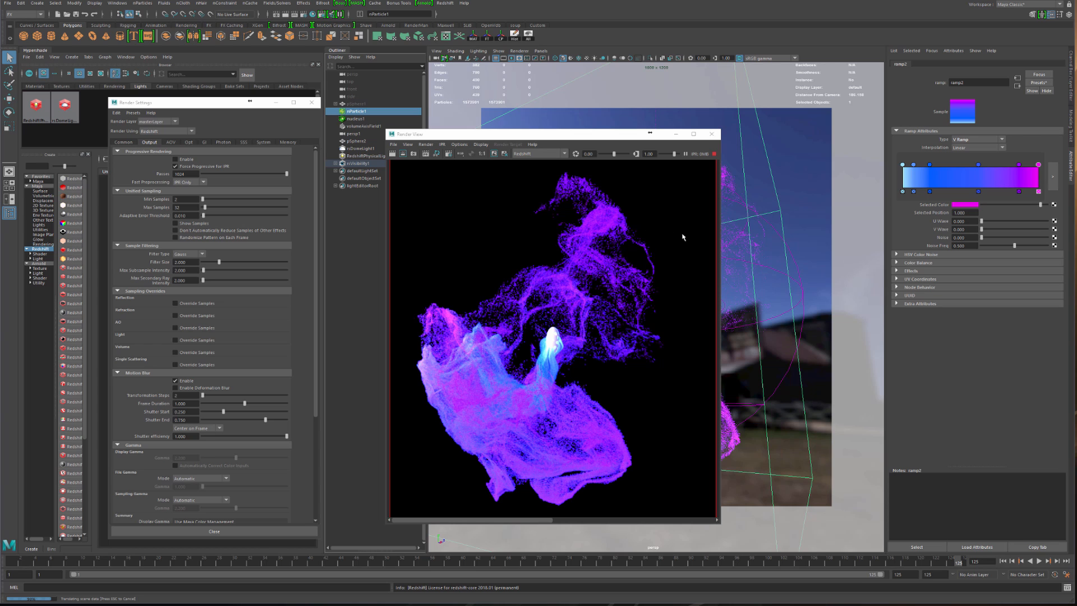
- Move the Render View off the viewport and orbit the perspective camera to view the particle cloud from lower angles in the IPR
{"action": "left_click_drag", "start_coordinate": [517, 137], "coordinate": [576, 112]}
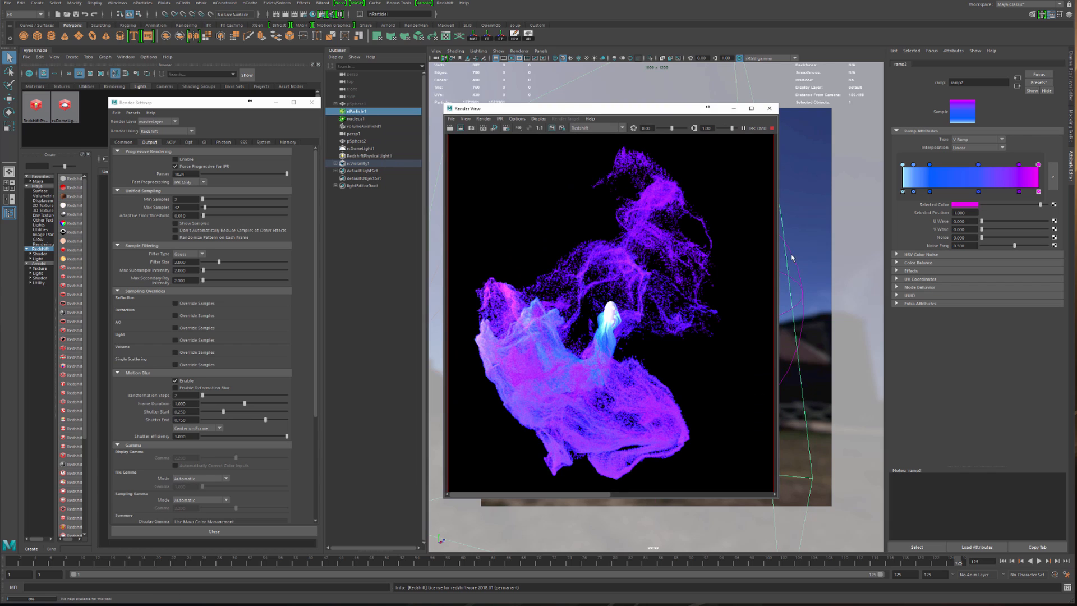
{"action": "left_click_drag", "start_coordinate": [798, 262], "coordinate": [796, 271], "text": "alt"}
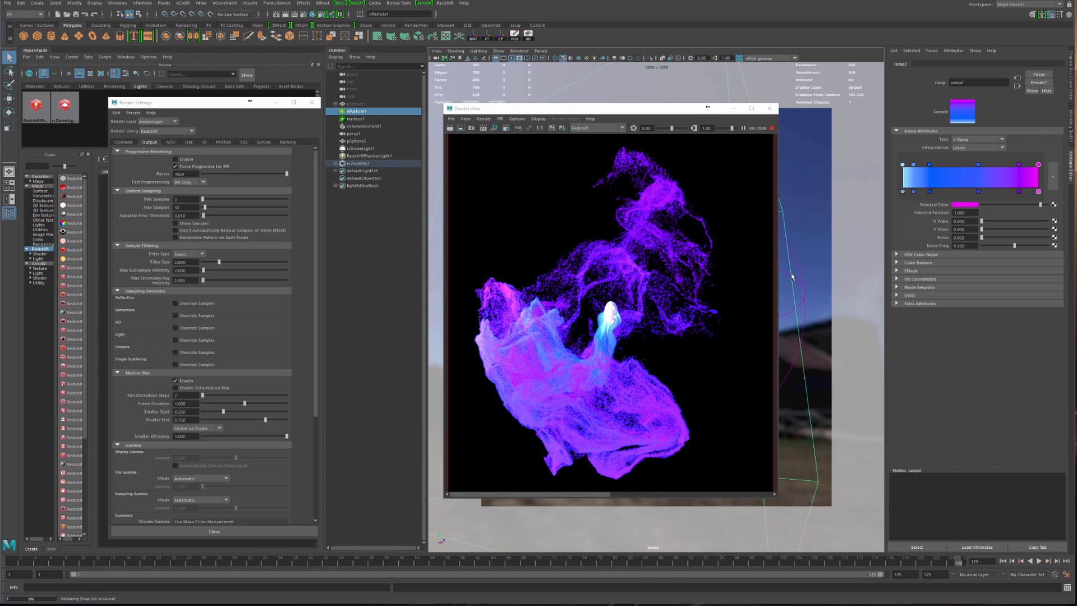
{"action": "left_click_drag", "start_coordinate": [589, 110], "coordinate": [459, 115]}
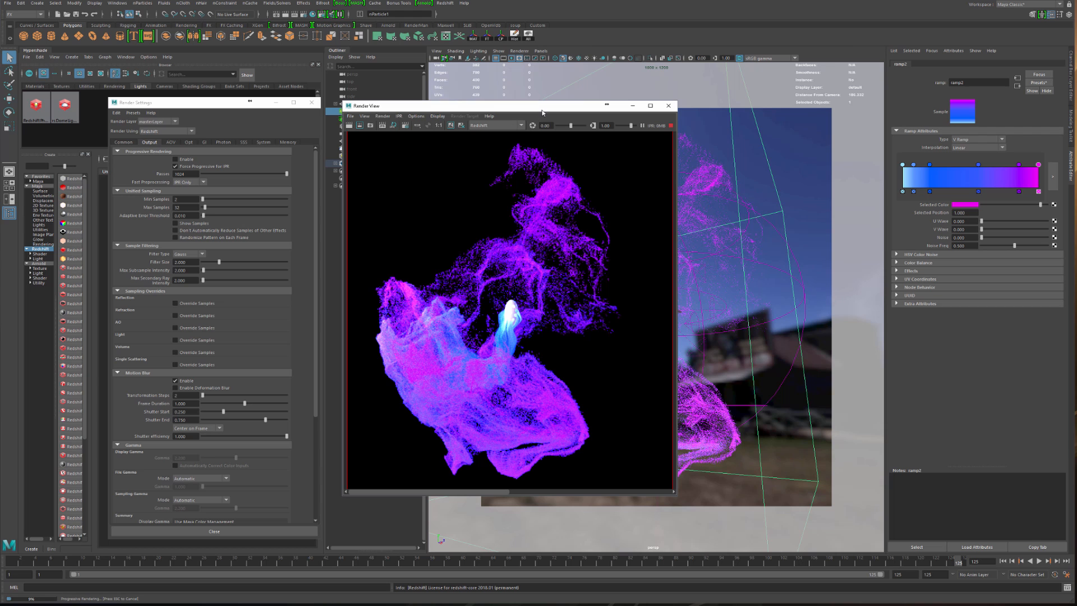
{"action": "left_click_drag", "start_coordinate": [543, 113], "coordinate": [386, 128]}
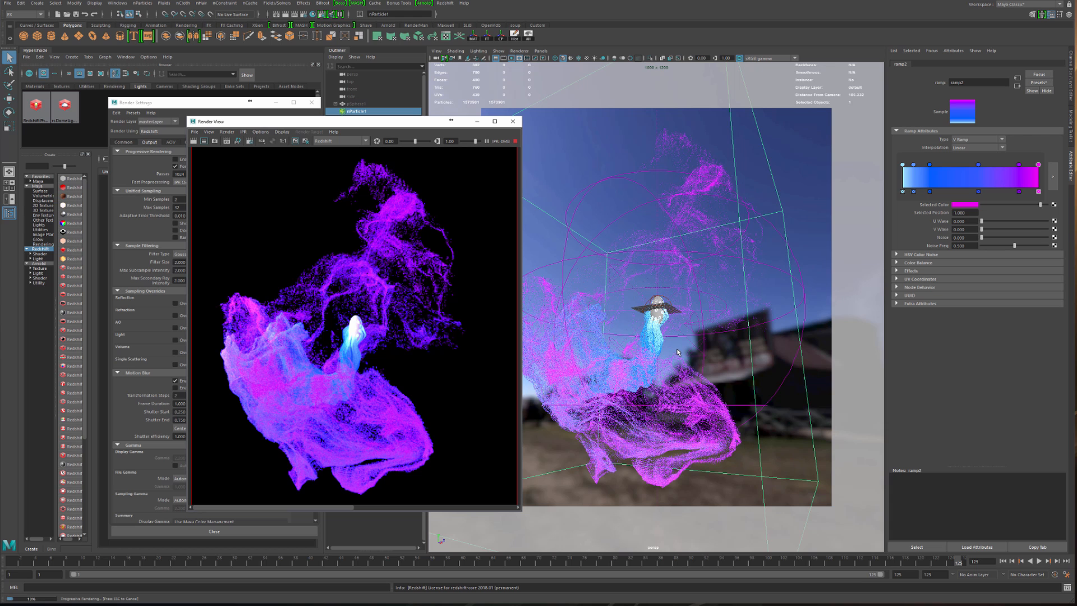
{"action": "left_click_drag", "start_coordinate": [671, 338], "coordinate": [640, 349], "text": "alt"}
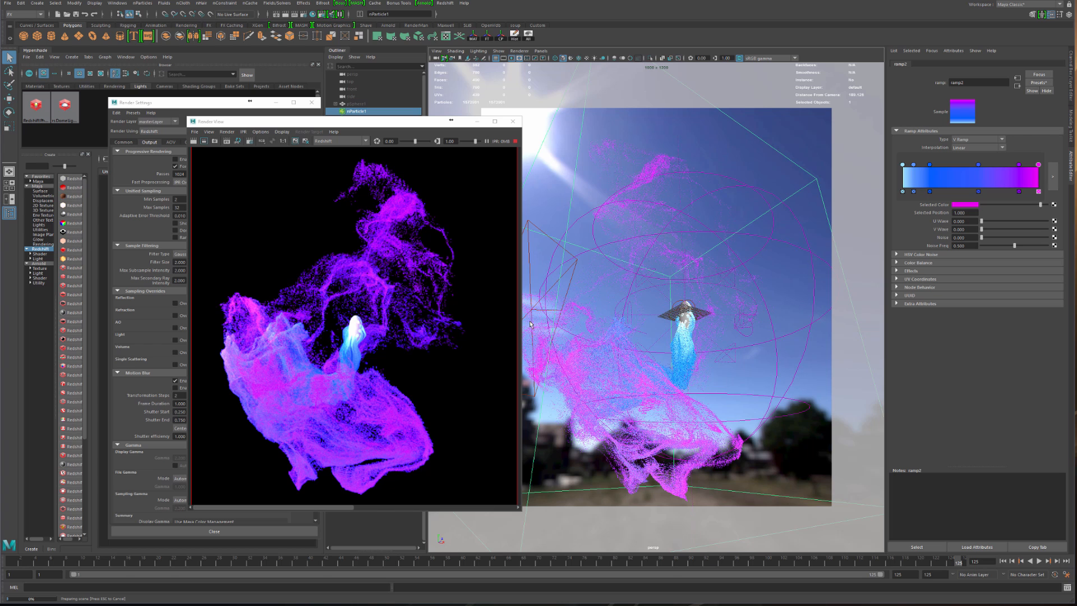
{"action": "left_click_drag", "start_coordinate": [370, 123], "coordinate": [385, 124]}
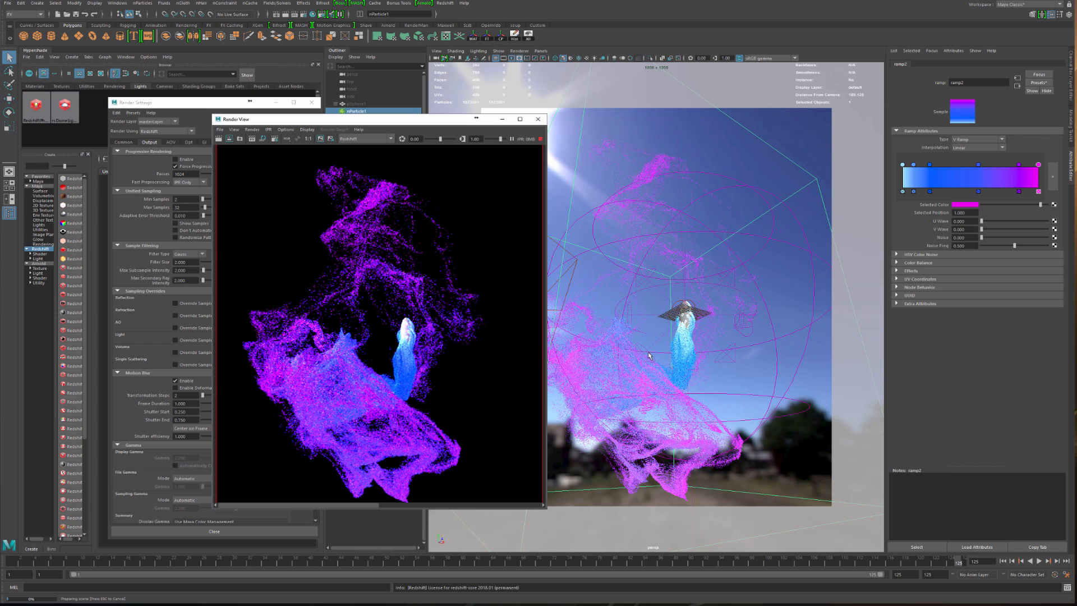
{"action": "mouse_move", "coordinate": [684, 362]}
{"action": "left_mouse_down", "text": "alt"}
{"action": "mouse_move", "coordinate": [659, 357]}
{"action": "mouse_move", "coordinate": [681, 363]}
{"action": "mouse_move", "coordinate": [670, 357]}
{"action": "left_mouse_up", "text": "alt"}
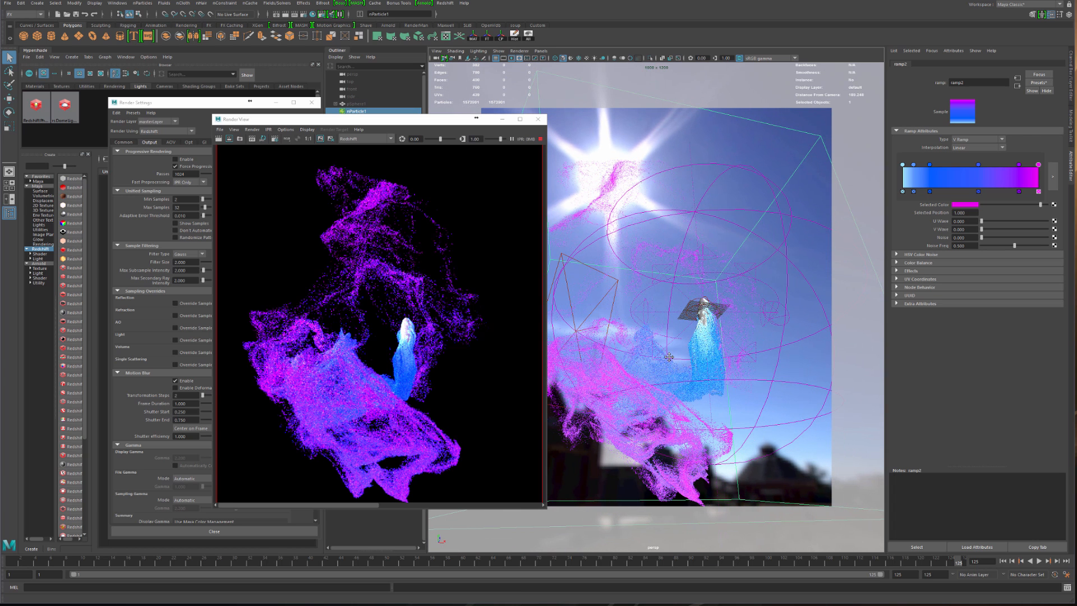
{"action": "middle_click_drag", "start_coordinate": [670, 358], "coordinate": [671, 355], "text": "alt"}
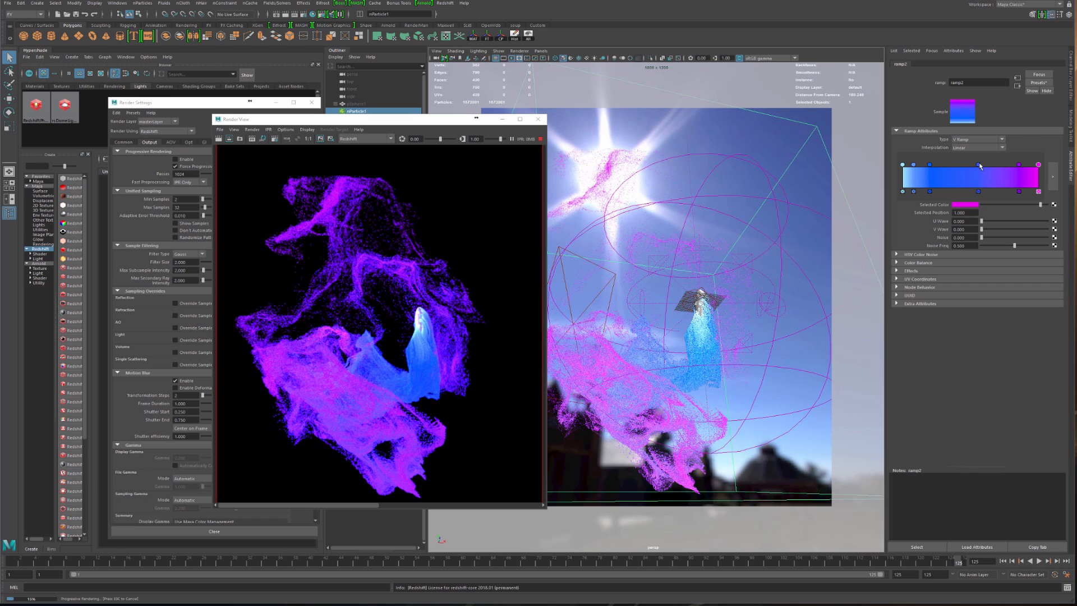
- Shift the ramp's middle blue stop to position 0.604 and orbit the perspective camera to a new angle for the IPR render
{"action": "left_click", "coordinate": [979, 165]}
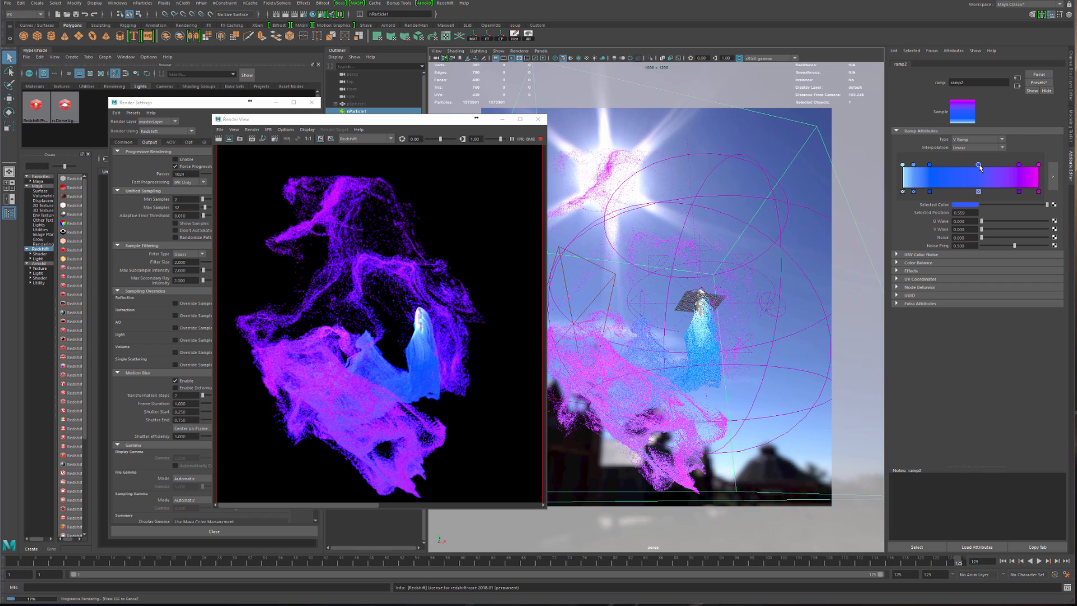
{"action": "left_click_drag", "start_coordinate": [980, 167], "coordinate": [986, 166]}
{"action": "left_click_drag", "start_coordinate": [629, 309], "coordinate": [637, 313], "text": "alt"}
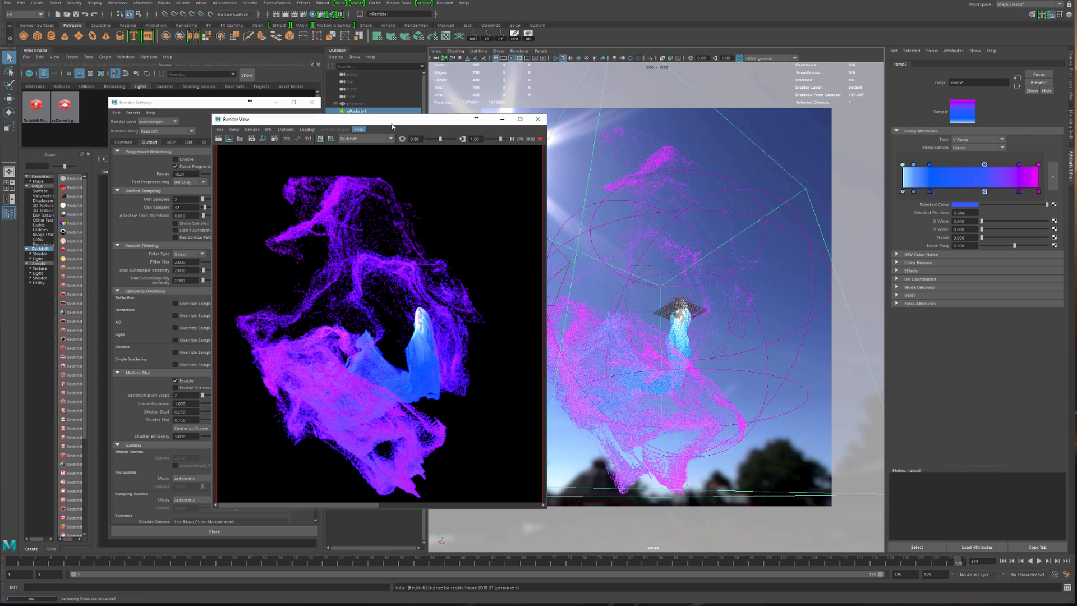
{"action": "left_click_drag", "start_coordinate": [353, 119], "coordinate": [568, 117]}
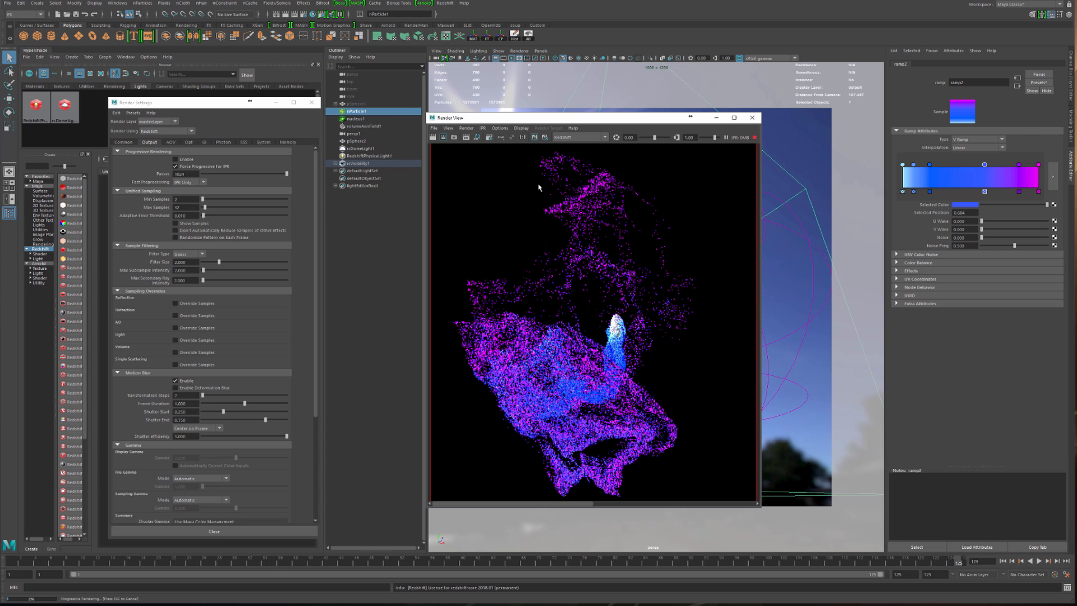
{"action": "left_click_drag", "start_coordinate": [568, 118], "coordinate": [668, 115]}
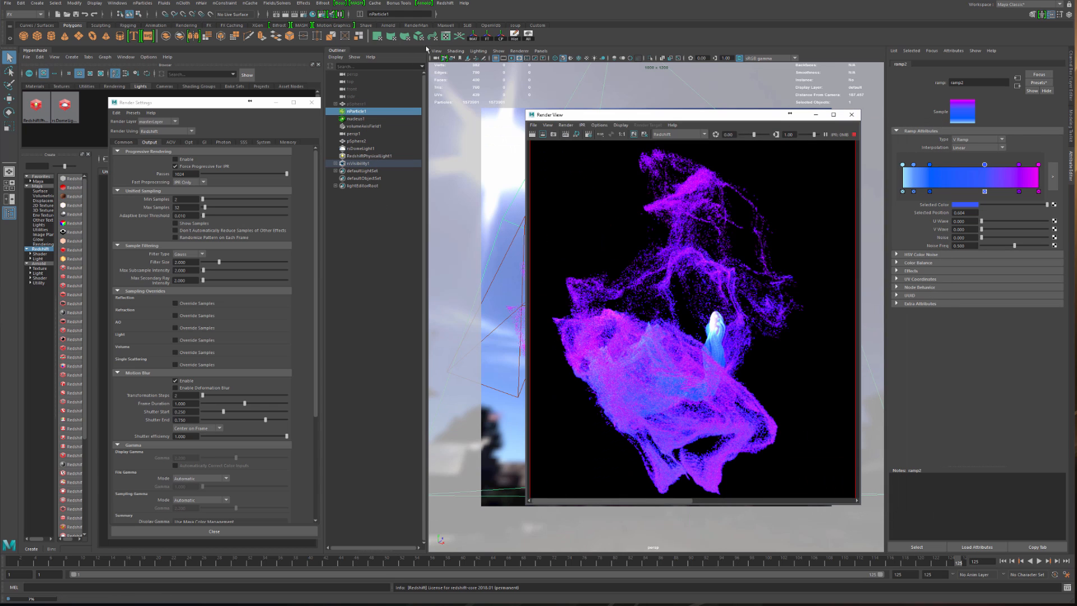
- Locate the Redshift visibility node creation command, then review the rsVisibility1 options and the nParticle object's per-particle attributes
{"action": "left_click", "coordinate": [445, 3]}
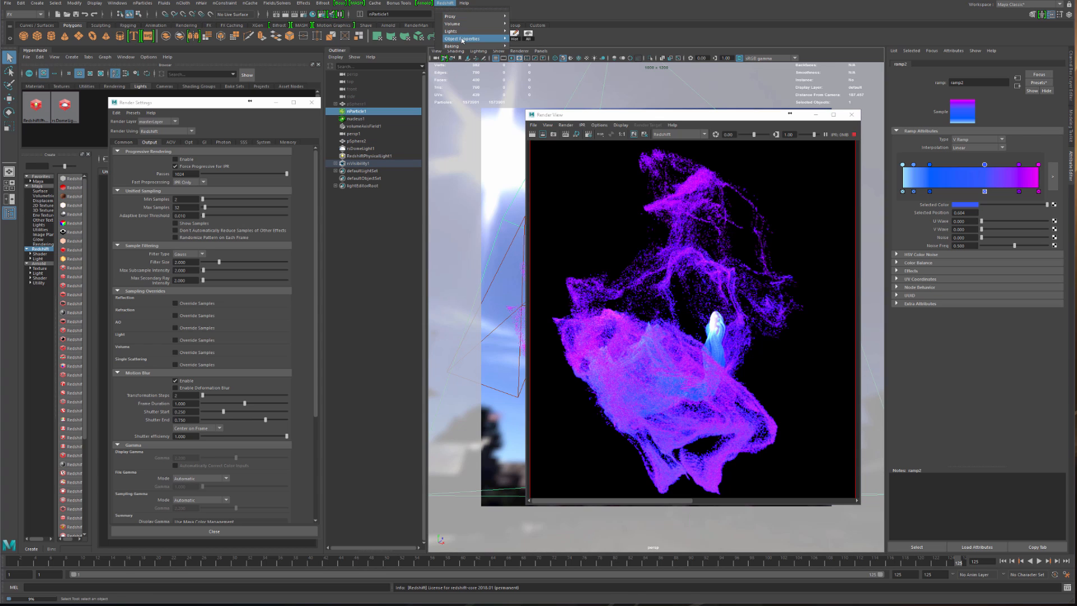
{"action": "mouse_move", "coordinate": [462, 40]}
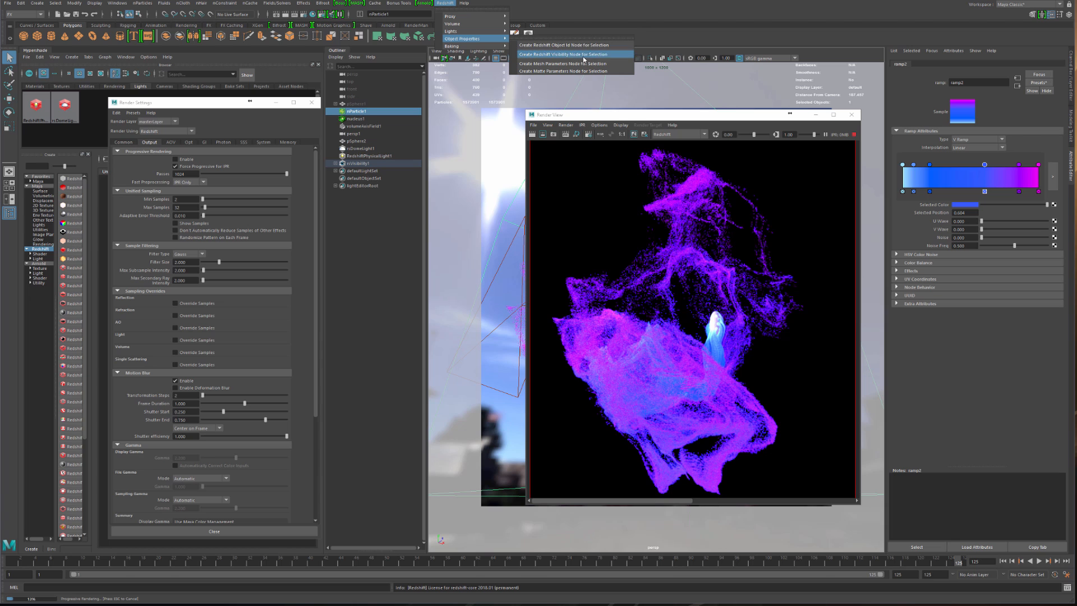
{"action": "left_click", "coordinate": [627, 118]}
{"action": "left_click_drag", "start_coordinate": [627, 118], "coordinate": [519, 109]}
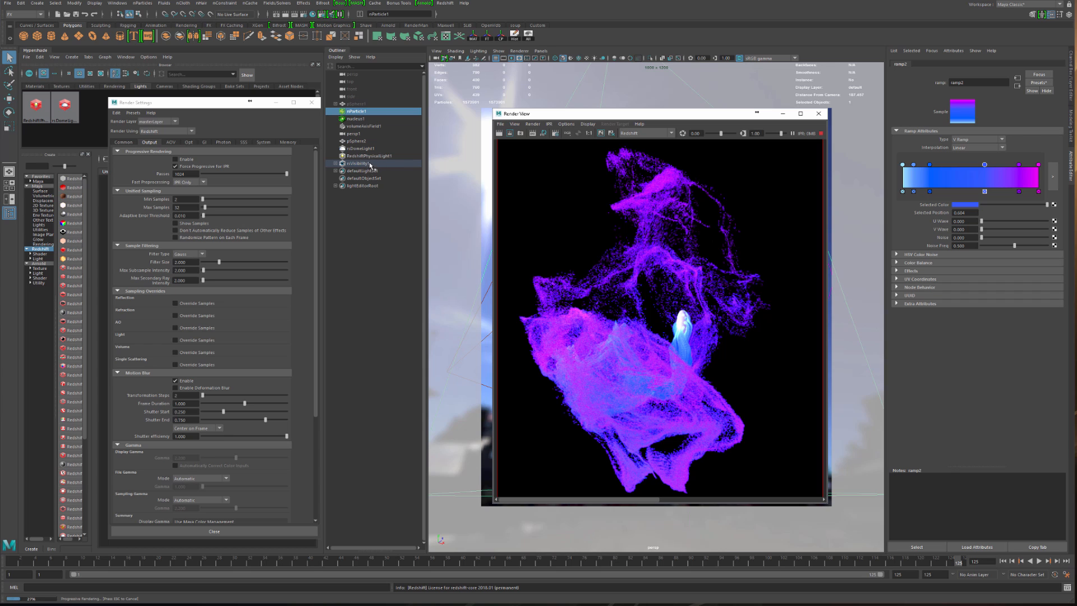
{"action": "left_click", "coordinate": [371, 164]}
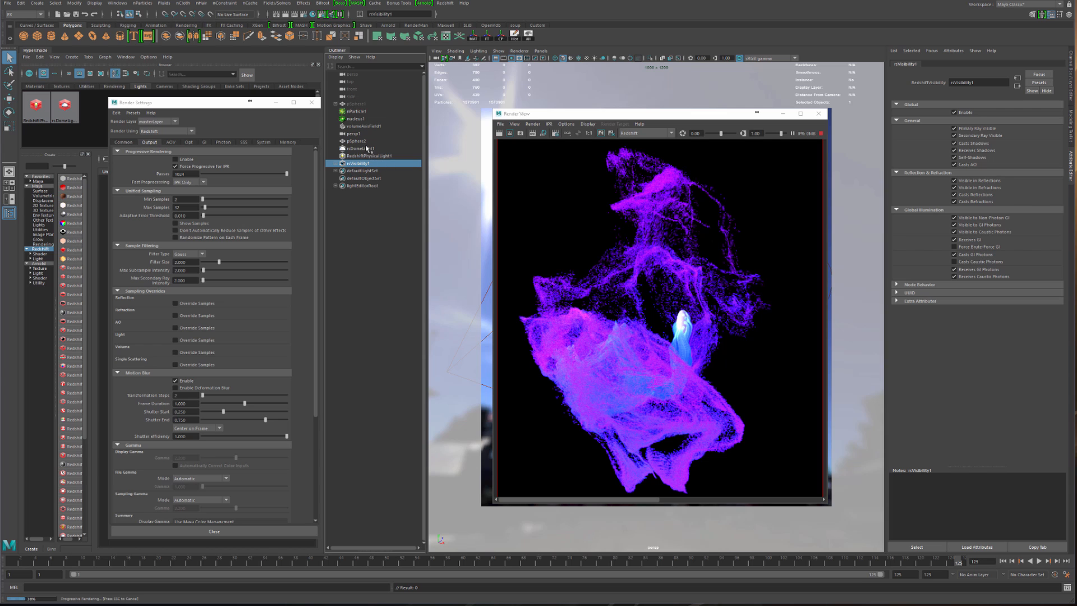
{"action": "left_click", "coordinate": [360, 112]}
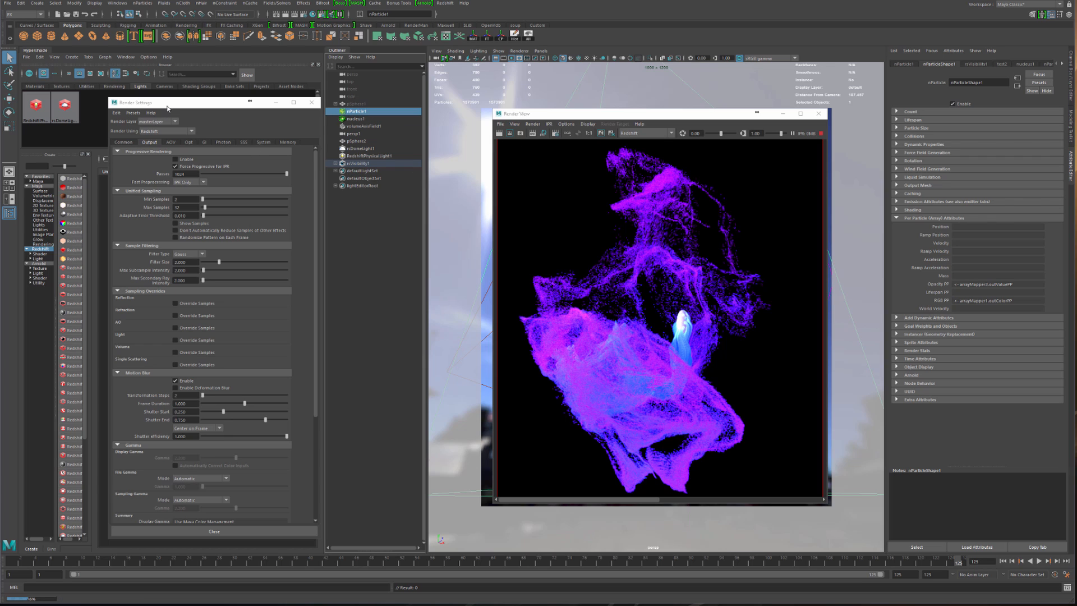
- Uncover the shader graph and review the two user data color nodes, the reverse node and the Redshift material they feed
{"action": "left_click_drag", "start_coordinate": [167, 108], "coordinate": [304, 110]}
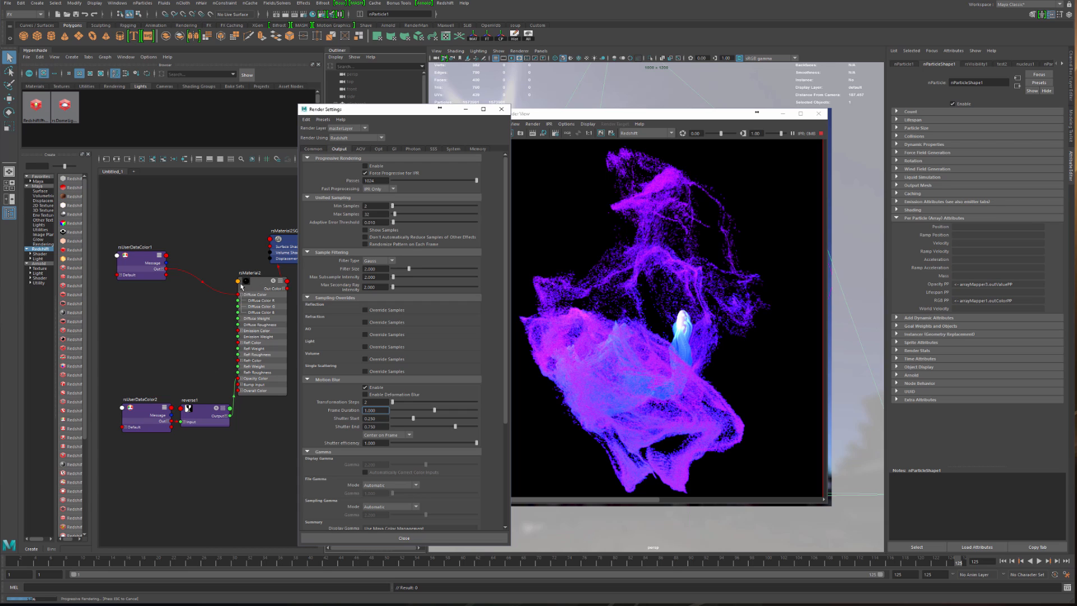
{"action": "left_click", "coordinate": [149, 319]}
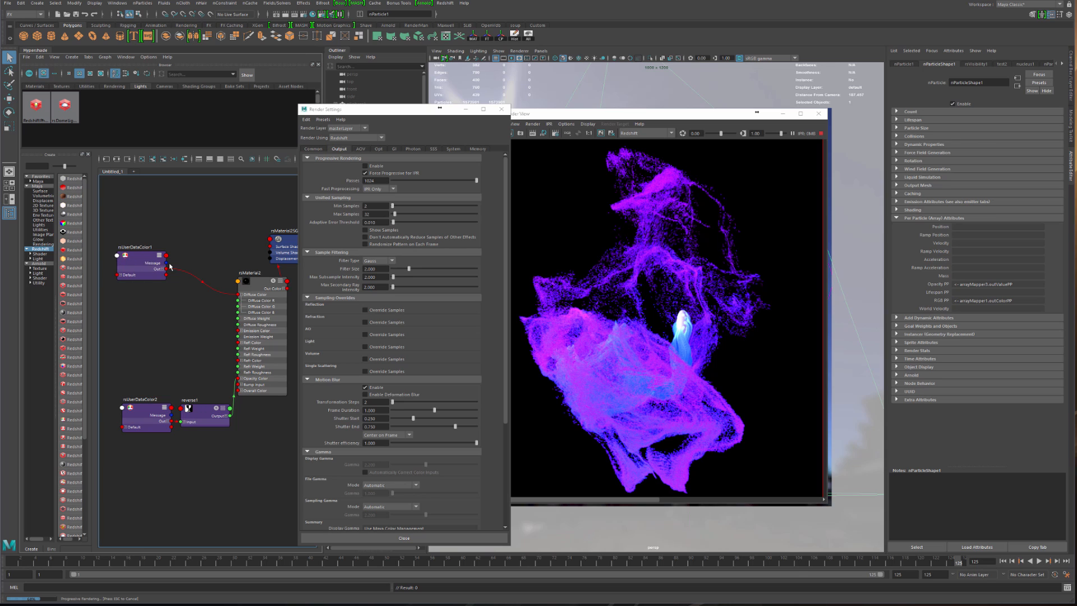
{"action": "left_click_drag", "start_coordinate": [140, 268], "coordinate": [141, 275]}
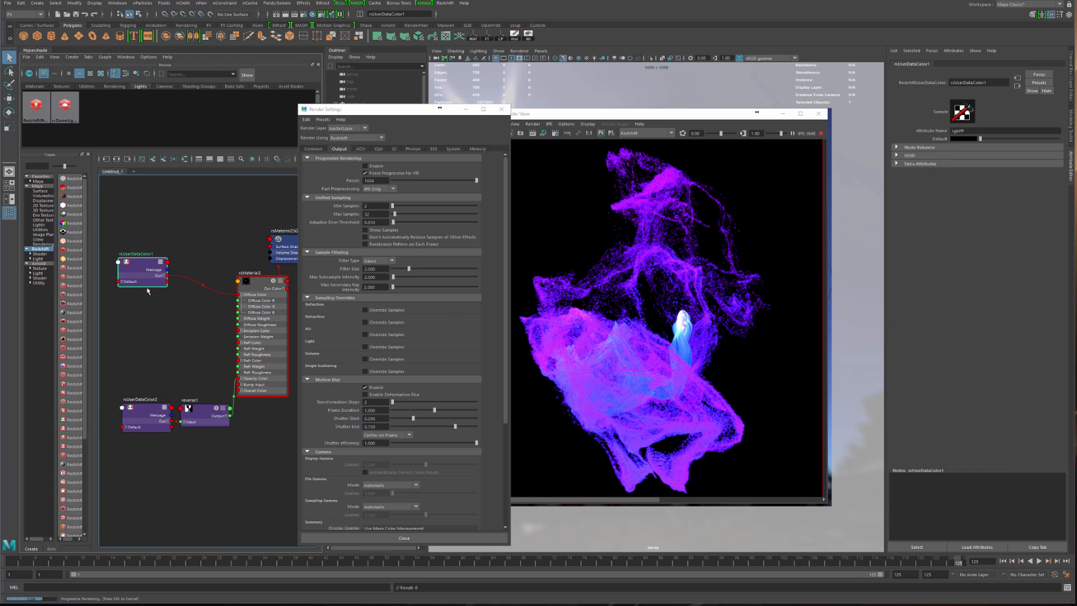
{"action": "left_click_drag", "start_coordinate": [137, 421], "coordinate": [127, 424]}
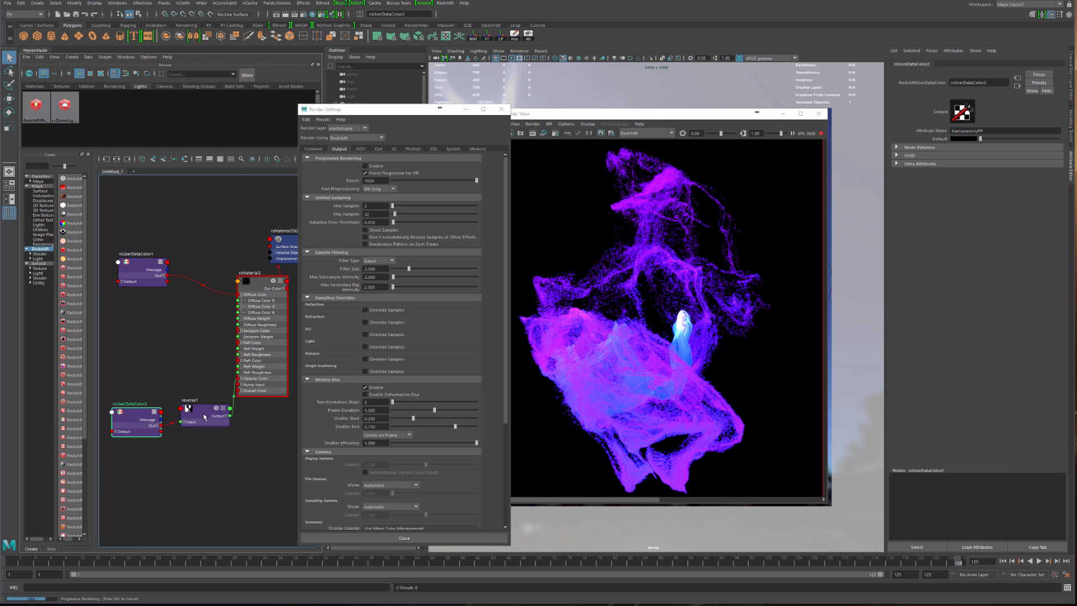
{"action": "left_click_drag", "start_coordinate": [204, 417], "coordinate": [202, 420]}
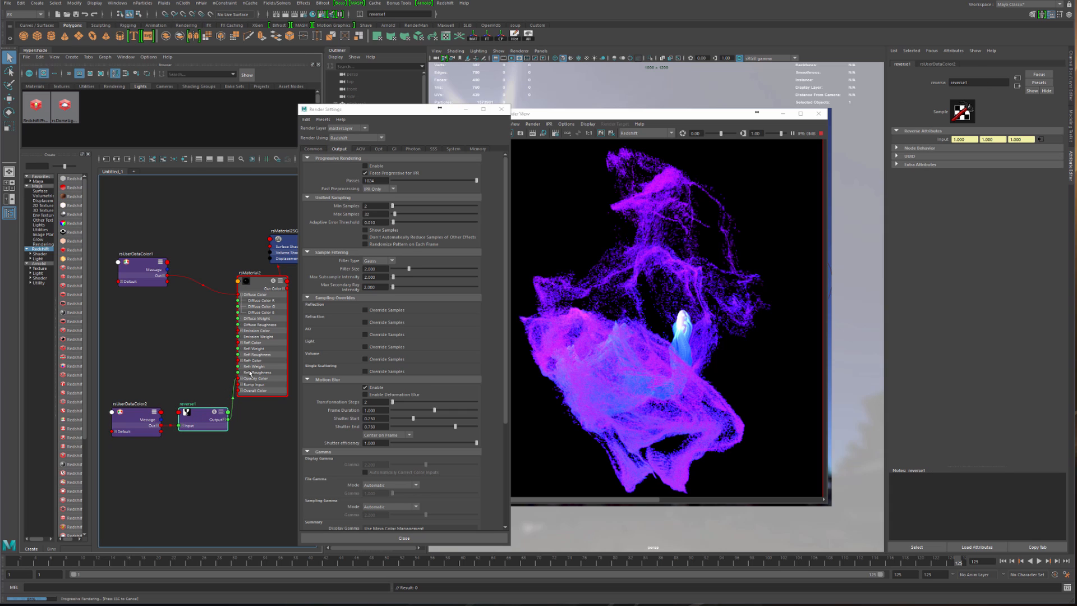
{"action": "left_click_drag", "start_coordinate": [253, 377], "coordinate": [257, 378]}
- Review the GI, optimization and output render settings, and inspect the finished particle render up close
{"action": "left_click_drag", "start_coordinate": [414, 112], "coordinate": [312, 104]}
{"action": "left_click", "coordinate": [291, 141]}
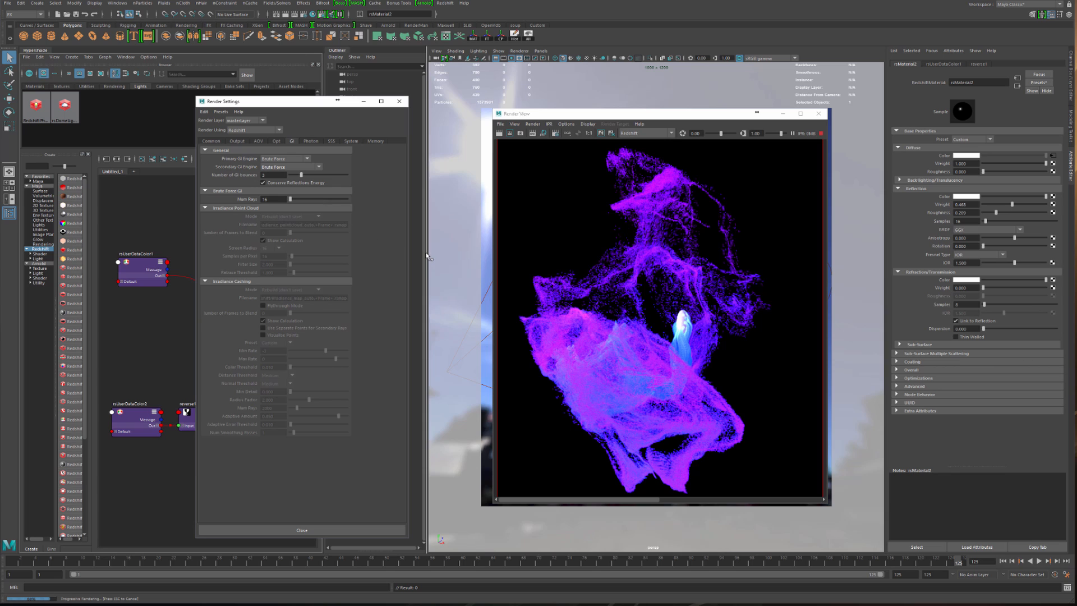
{"action": "left_click", "coordinate": [276, 142]}
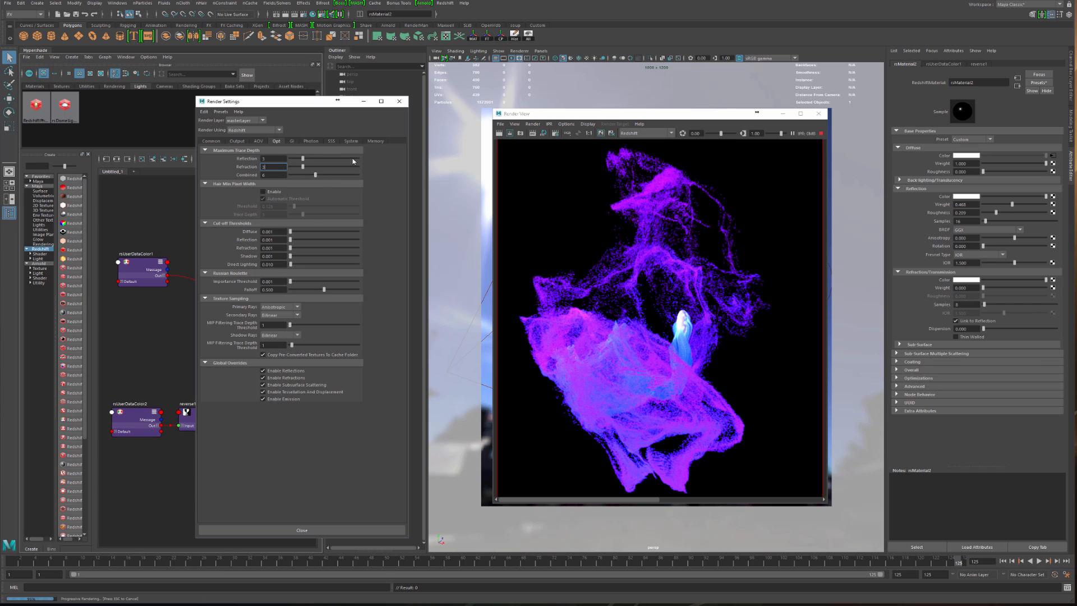
{"action": "left_click", "coordinate": [237, 141]}
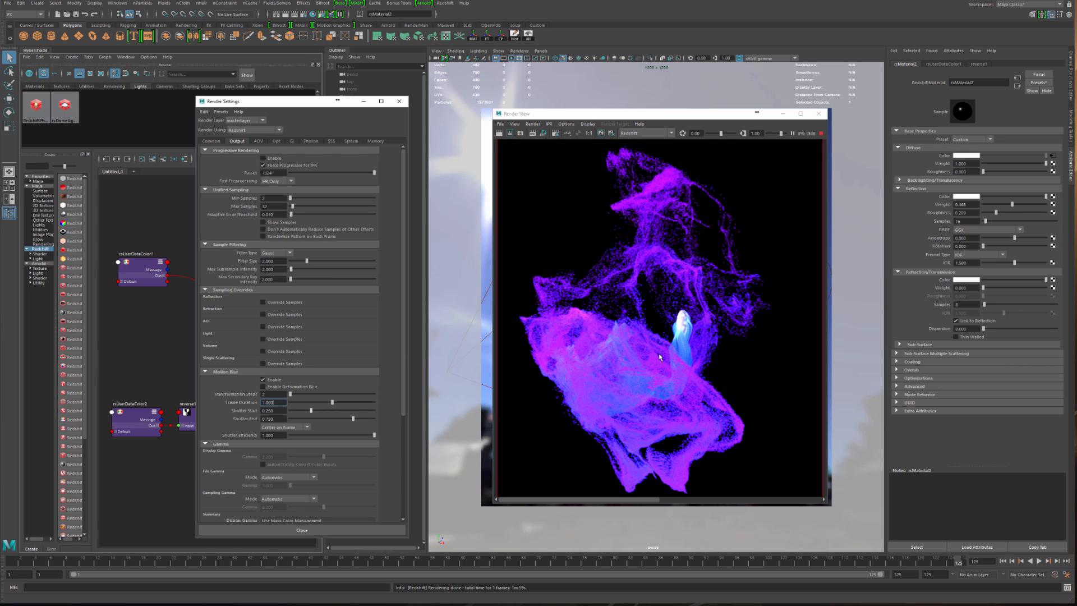
{"action": "scroll", "coordinate": [645, 349], "scroll_direction": "up", "scroll_amount": 4}
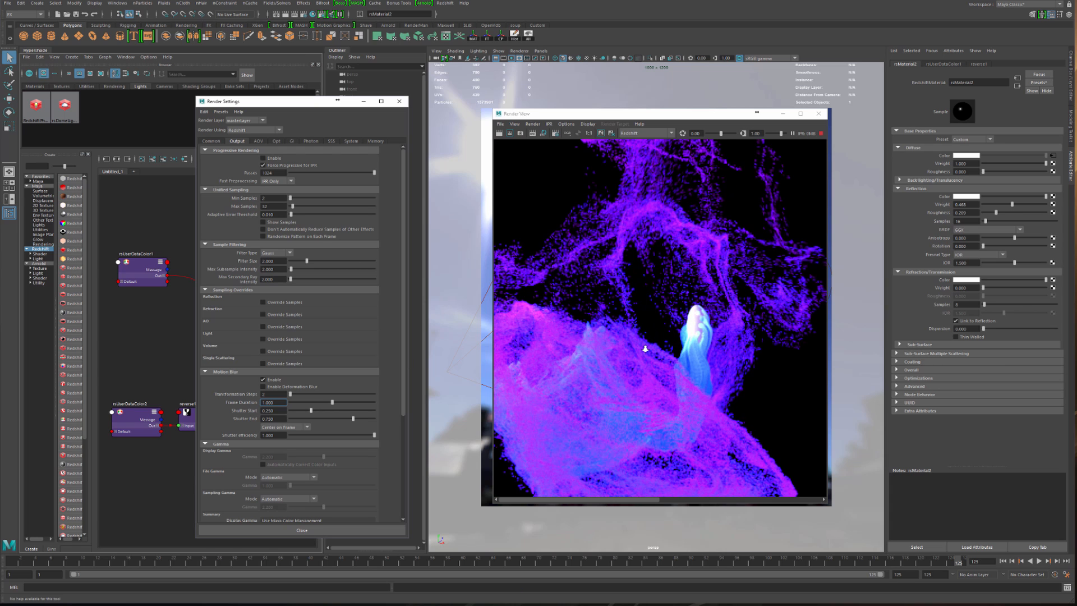
{"action": "scroll", "coordinate": [645, 348], "scroll_direction": "down", "scroll_amount": 4}
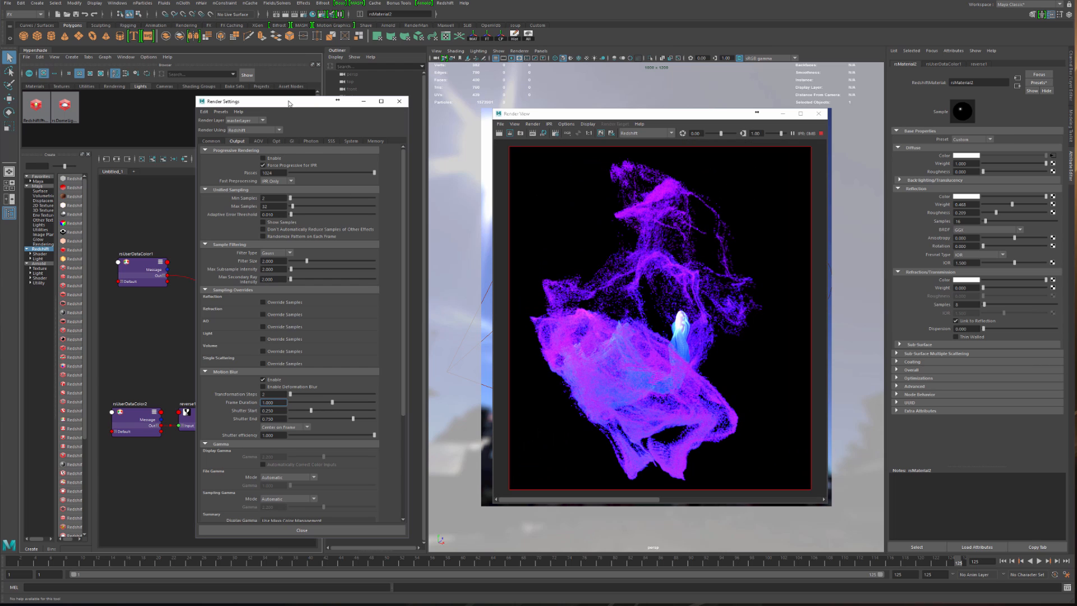
- Select the Redshift physical light in the Outliner and set its intensity multiplier to 30
{"action": "left_click_drag", "start_coordinate": [277, 102], "coordinate": [161, 106]}
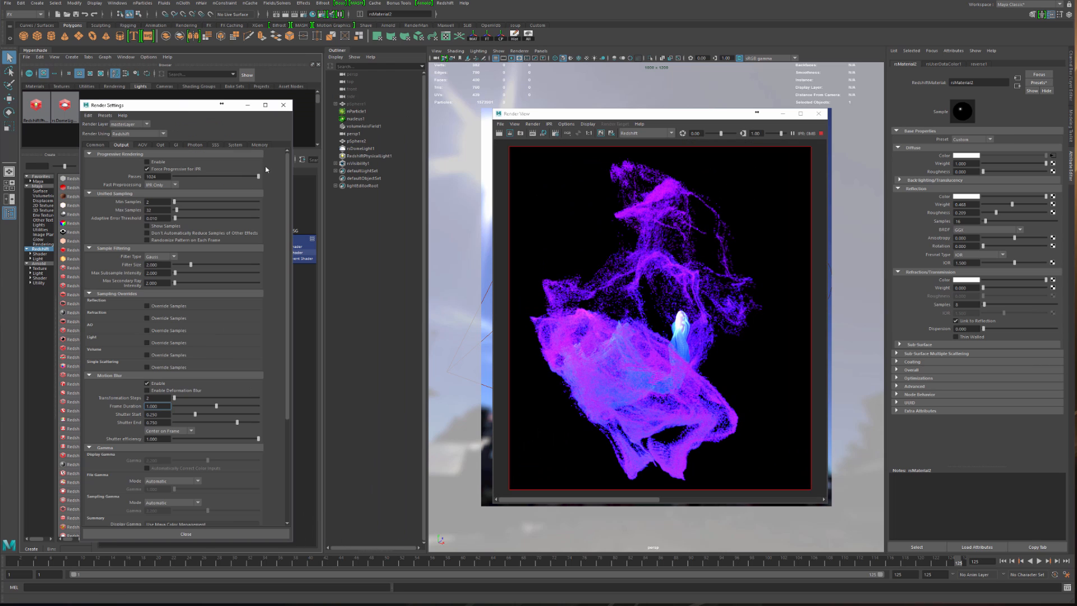
{"action": "left_click", "coordinate": [366, 157]}
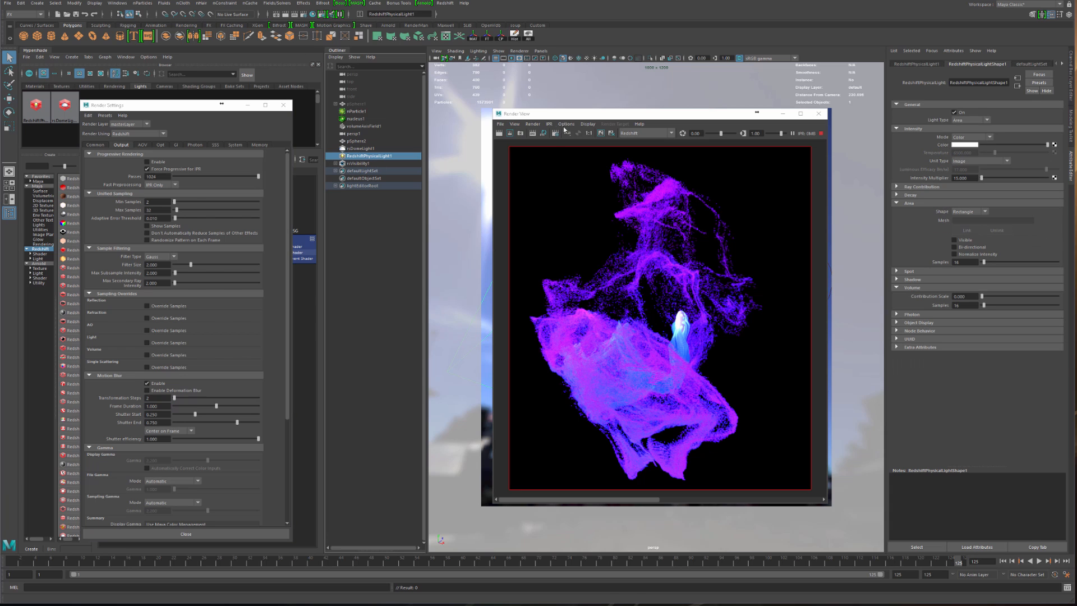
{"action": "left_click_drag", "start_coordinate": [577, 115], "coordinate": [759, 110]}
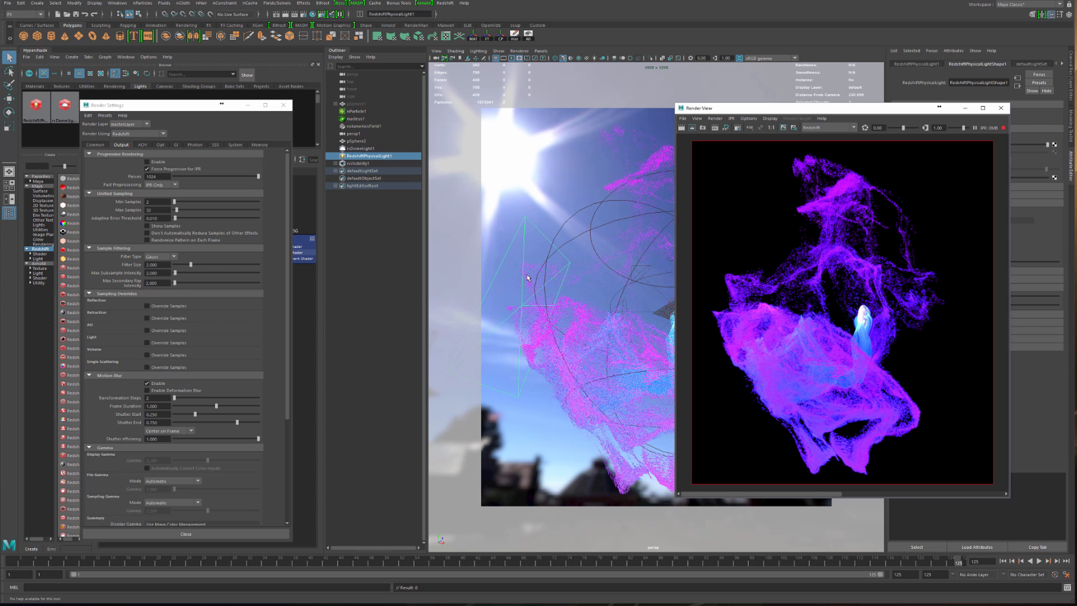
{"action": "left_click_drag", "start_coordinate": [864, 108], "coordinate": [674, 132]}
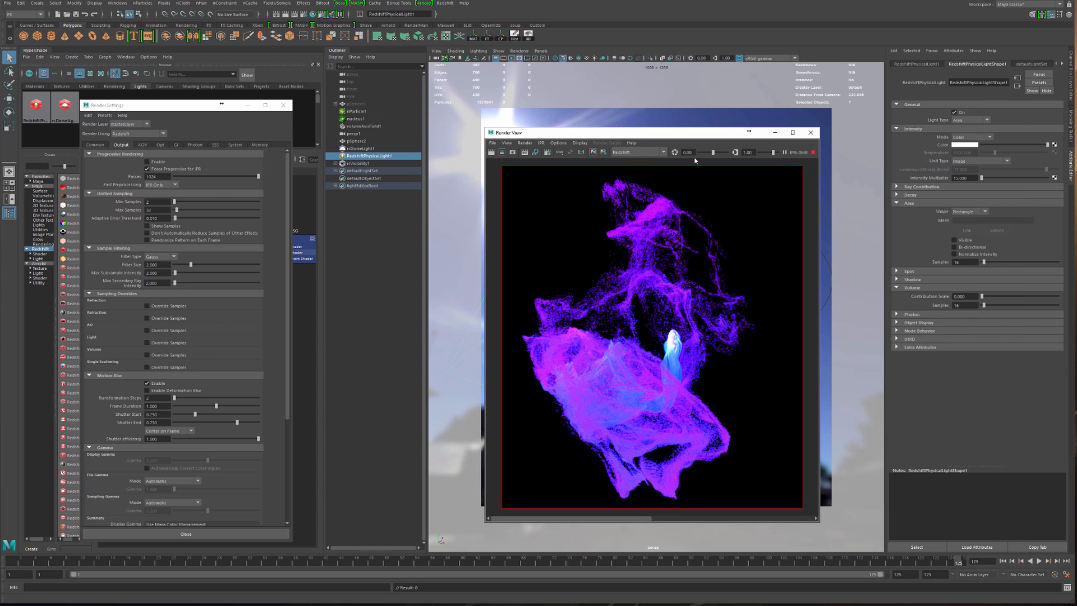
{"action": "left_click_drag", "start_coordinate": [970, 179], "coordinate": [912, 224]}
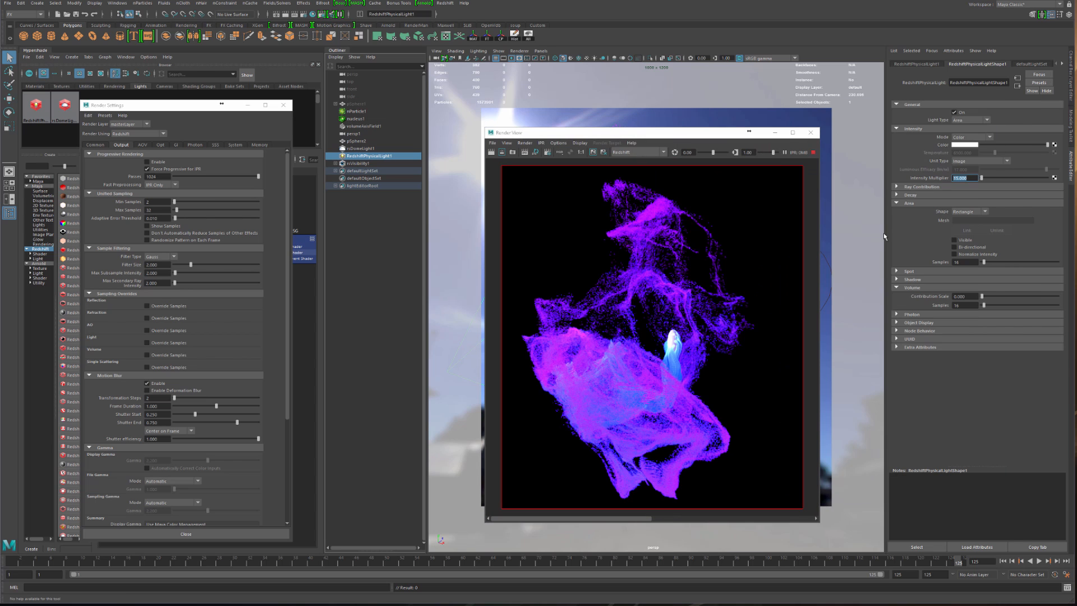
{"action": "type", "text": "30"}
{"action": "key", "text": "Return"}
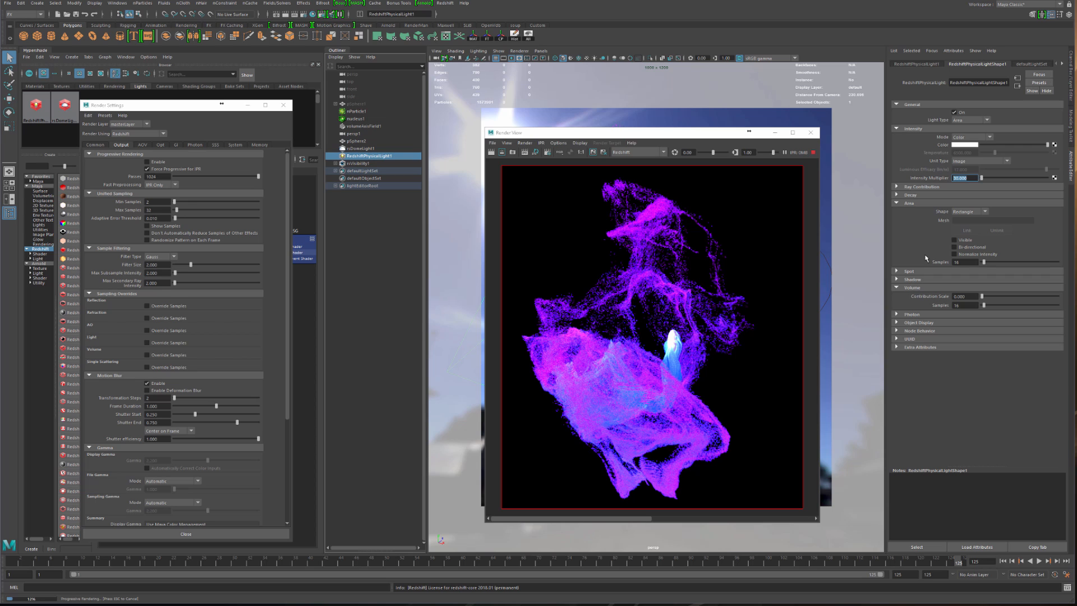
- Test the physical light's intensity multiplier at 100 and settle on 20
{"action": "type", "text": "1"}
{"action": "key", "text": "Return"}
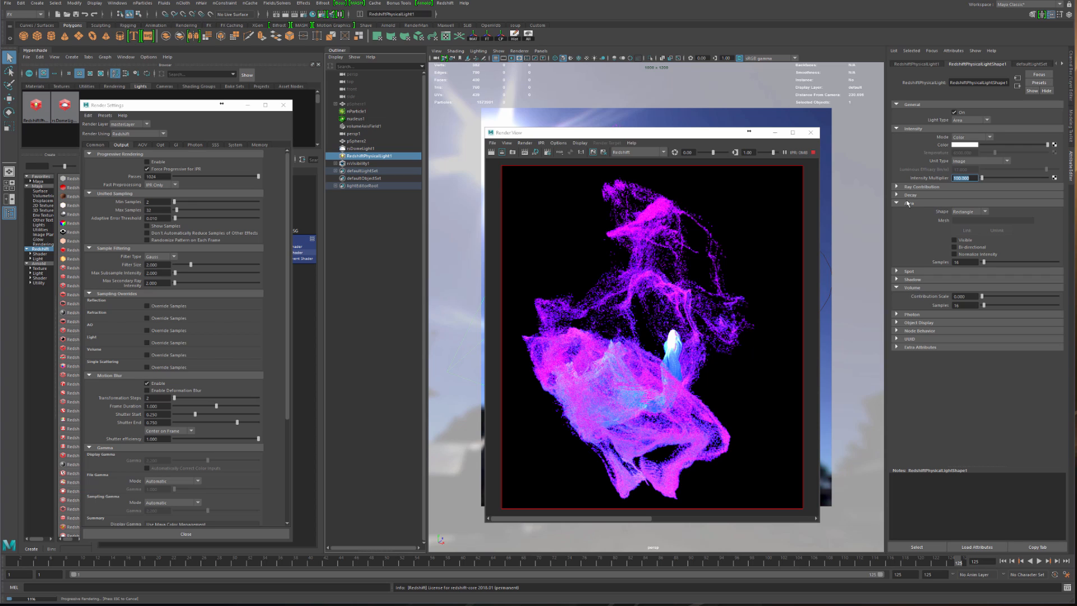
{"action": "type", "text": "20"}
{"action": "key", "text": "Return"}
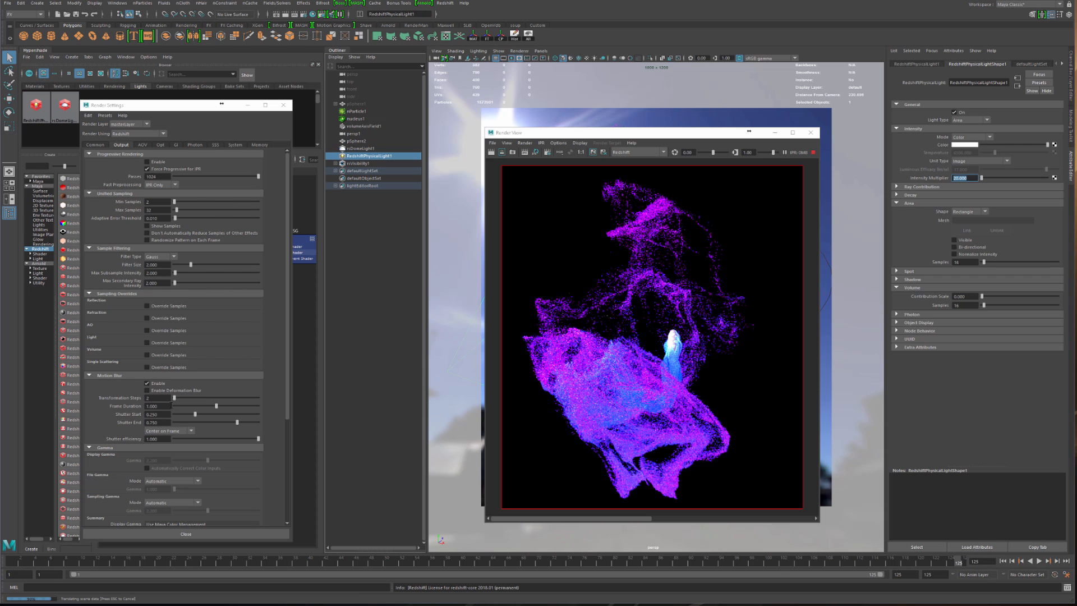
- Set the motion blur frame duration to 2 and the reflection, refraction and combined maximum trace depths to 16
{"action": "left_click_drag", "start_coordinate": [160, 406], "coordinate": [138, 408]}
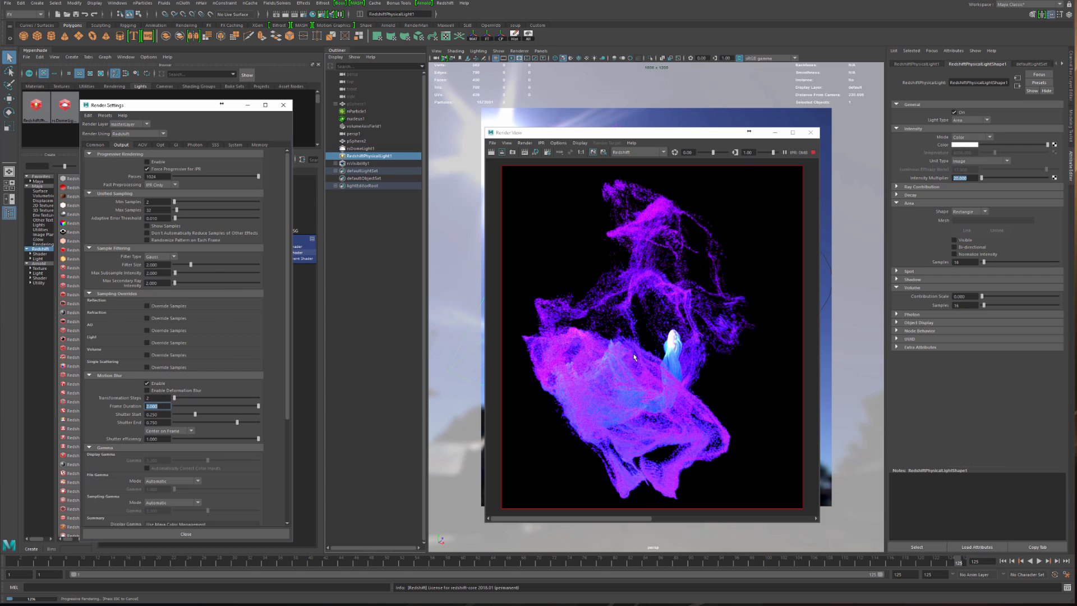
{"action": "left_click", "coordinate": [175, 144]}
{"action": "left_click", "coordinate": [161, 144]}
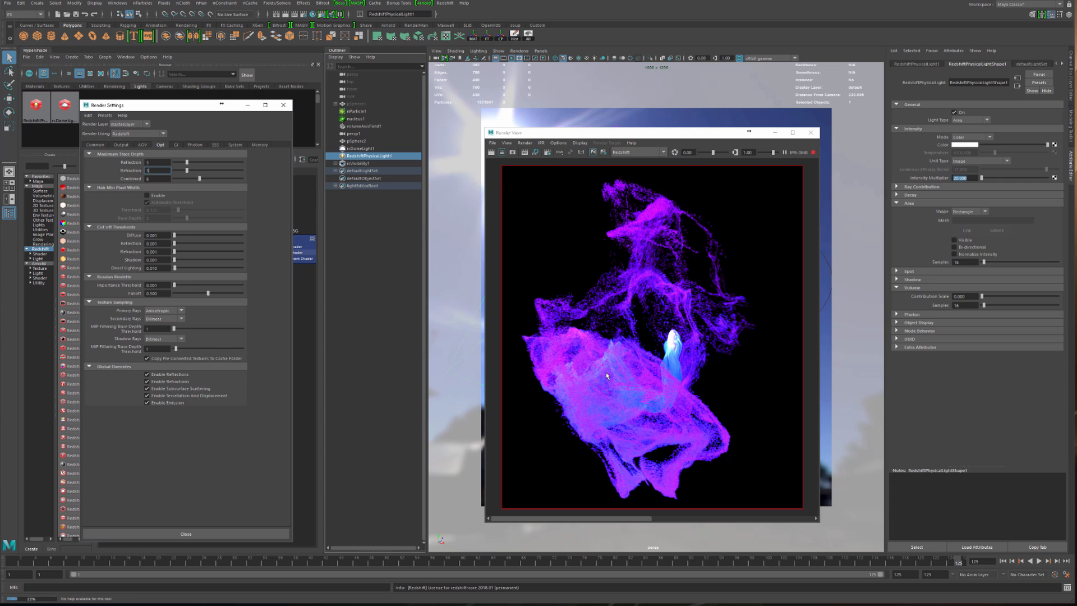
{"action": "left_click_drag", "start_coordinate": [166, 108], "coordinate": [406, 112]}
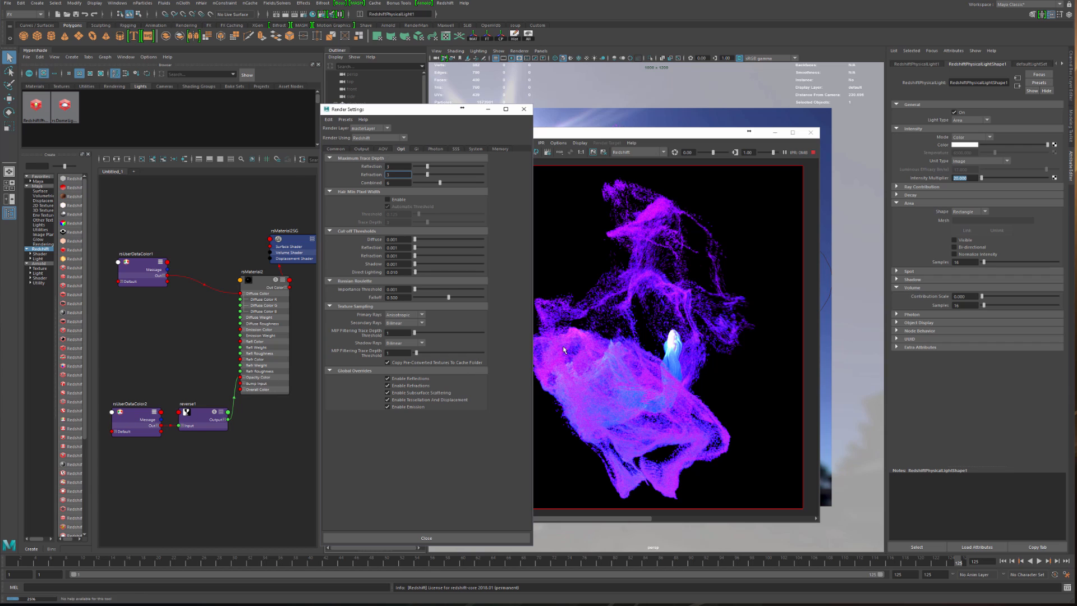
{"action": "left_click_drag", "start_coordinate": [422, 113], "coordinate": [350, 105]}
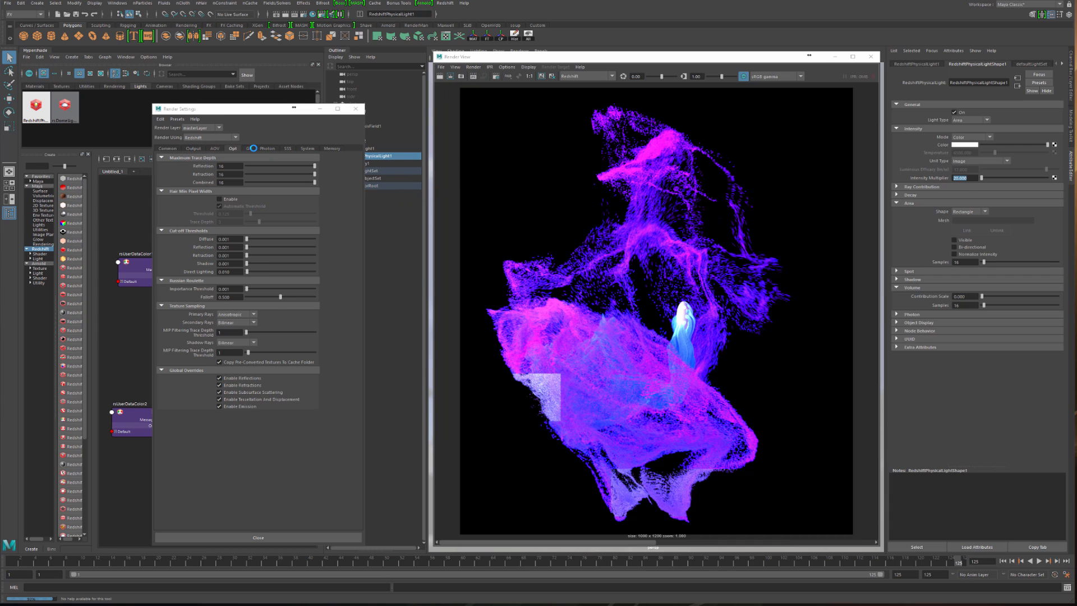
- Review the unified sampling, motion blur and trace depth values in the render settings
{"action": "left_click", "coordinate": [261, 149]}
{"action": "left_click", "coordinate": [190, 148]}
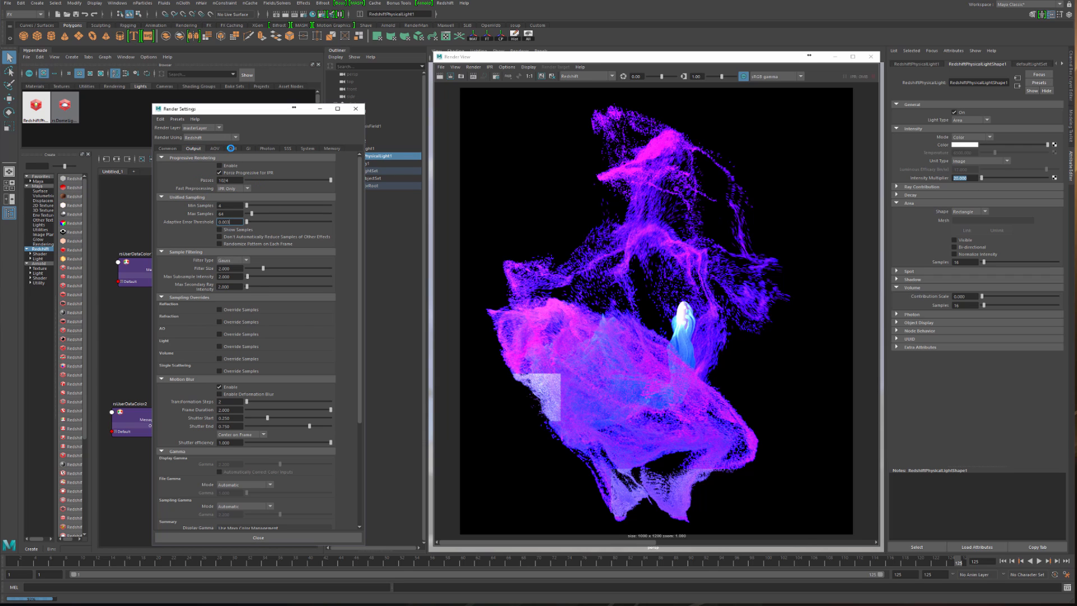
{"action": "left_click", "coordinate": [231, 150]}
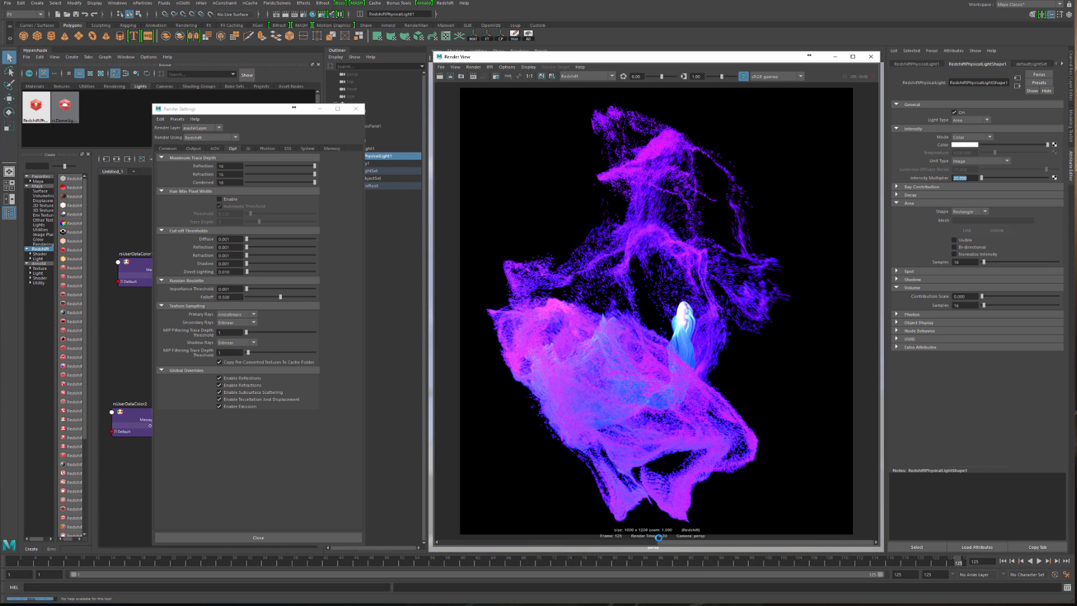
- Examine the motion-blurred particle streaks up close across the pink and blue regions of the render
{"action": "scroll", "coordinate": [619, 368], "scroll_direction": "up", "scroll_amount": 8}
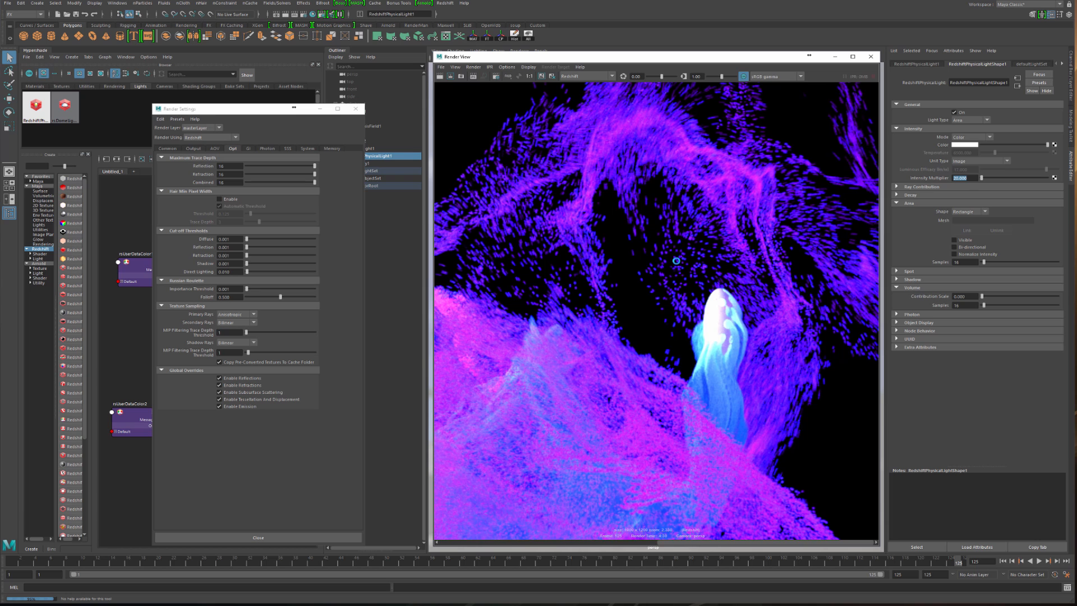
{"action": "middle_click_drag", "start_coordinate": [676, 261], "coordinate": [683, 258], "text": "alt"}
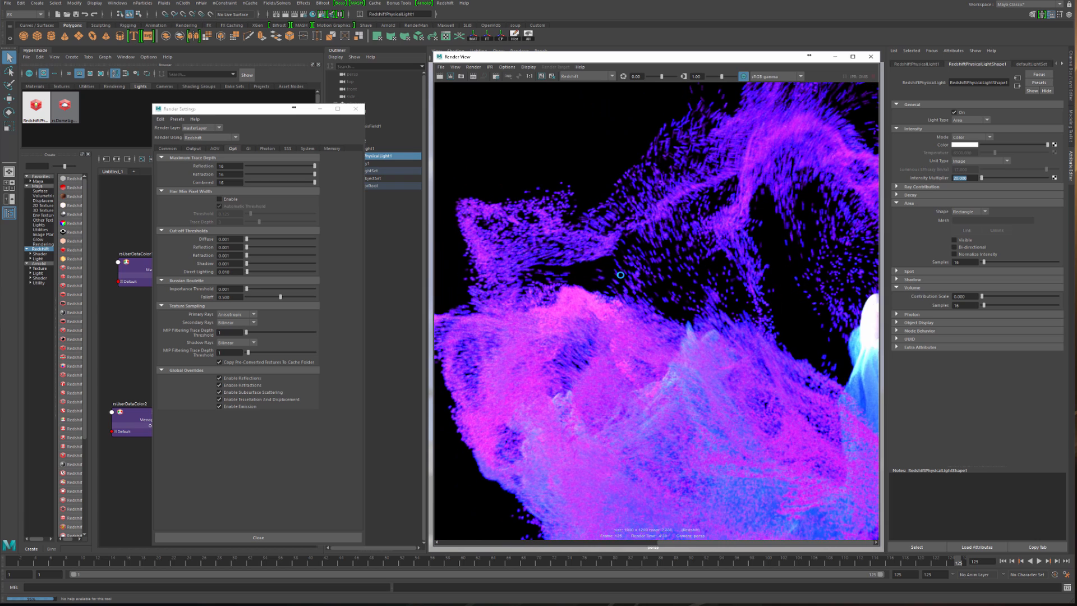
{"action": "scroll", "coordinate": [621, 275], "scroll_direction": "up", "scroll_amount": 4}
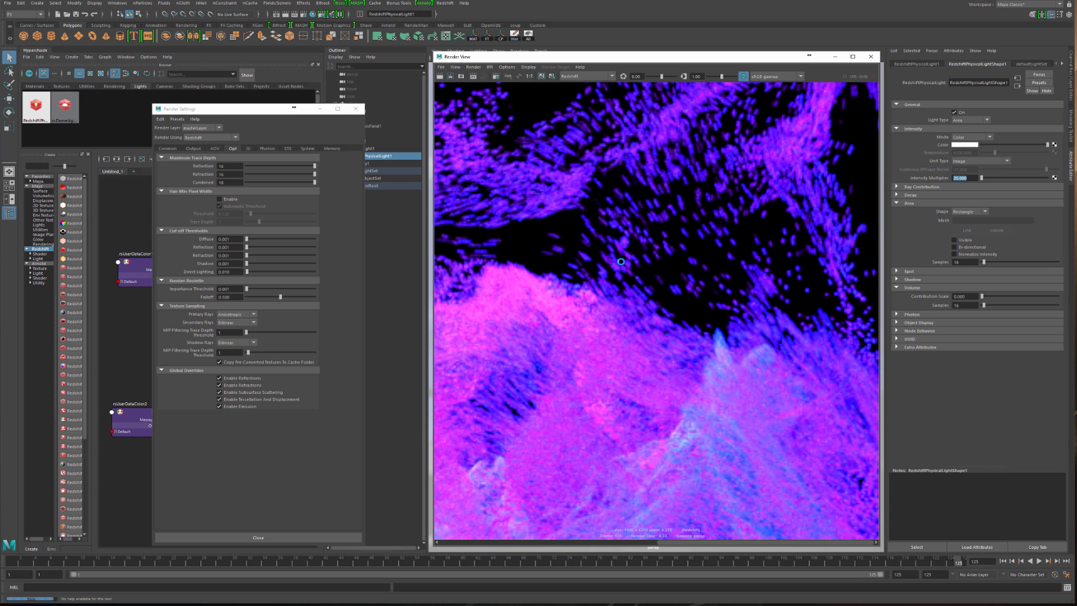
{"action": "middle_click_drag", "start_coordinate": [620, 262], "coordinate": [710, 267], "text": "alt"}
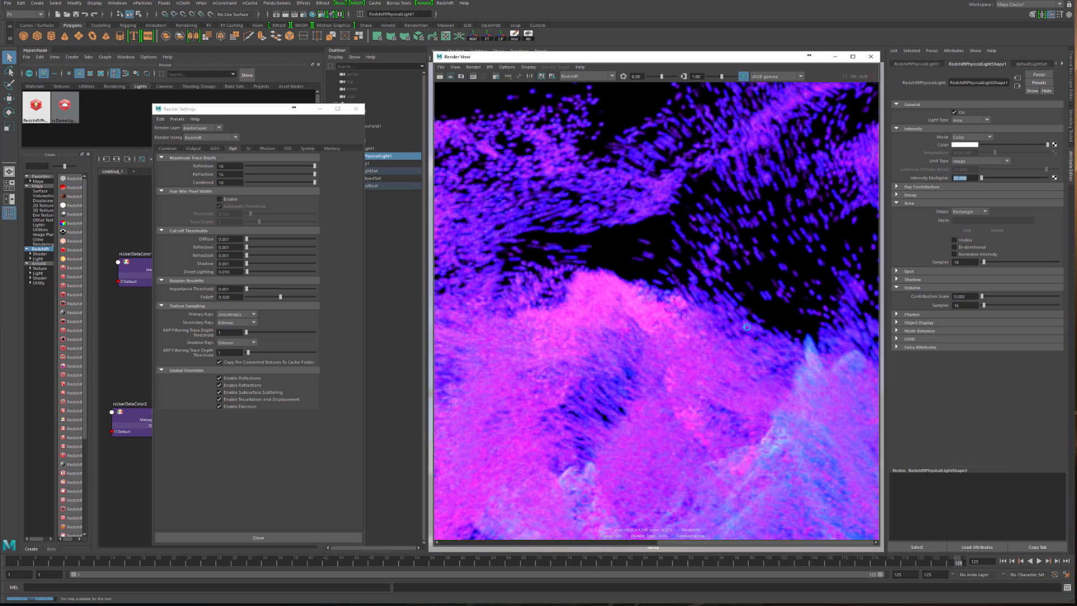
{"action": "middle_click_drag", "start_coordinate": [647, 282], "coordinate": [555, 208], "text": "alt"}
{"action": "middle_click_drag", "start_coordinate": [695, 303], "coordinate": [542, 201], "text": "alt"}
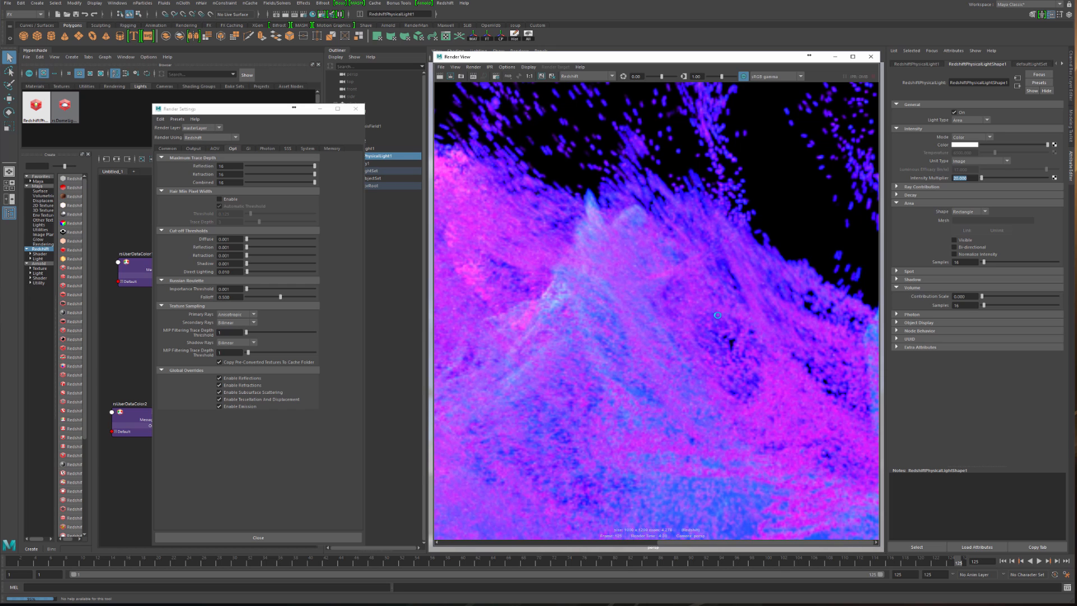
{"action": "scroll", "coordinate": [718, 315], "scroll_direction": "down", "scroll_amount": 6}
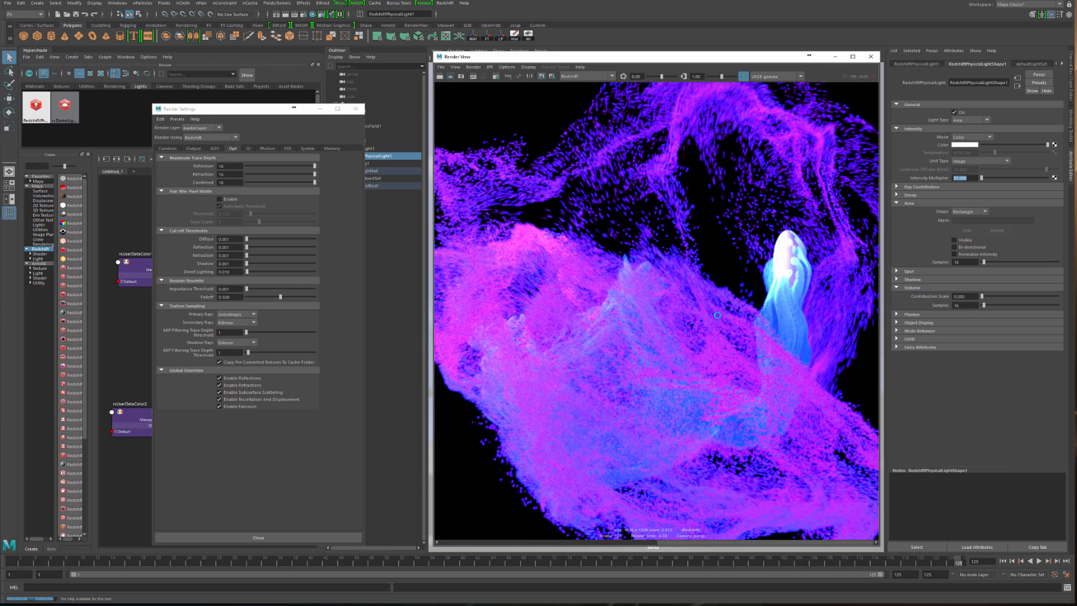
{"action": "scroll", "coordinate": [718, 315], "scroll_direction": "down", "scroll_amount": 1}
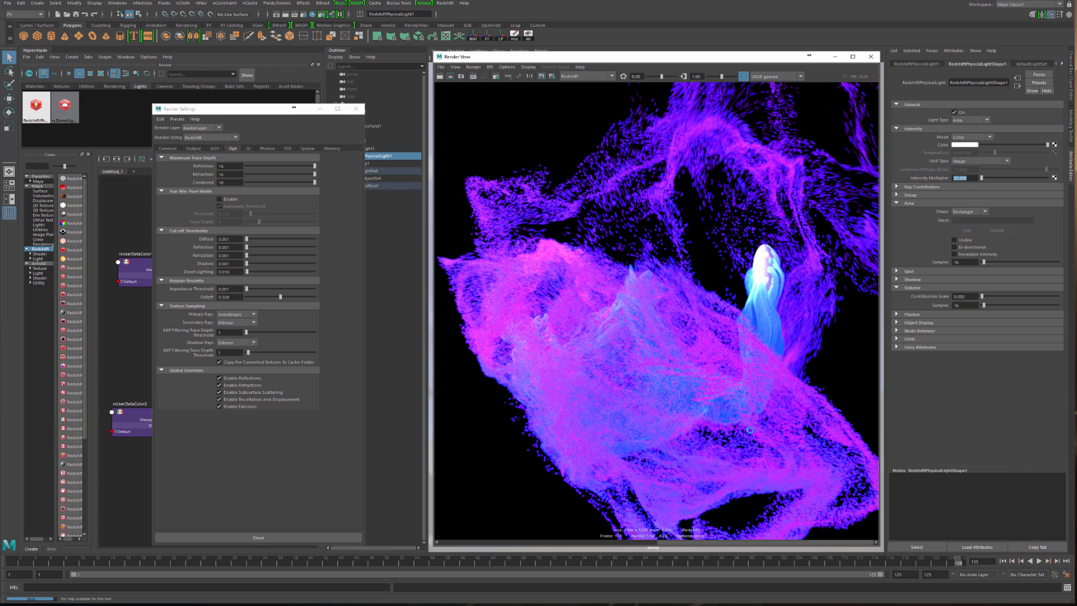
{"action": "scroll", "coordinate": [688, 360], "scroll_direction": "down", "scroll_amount": 3}
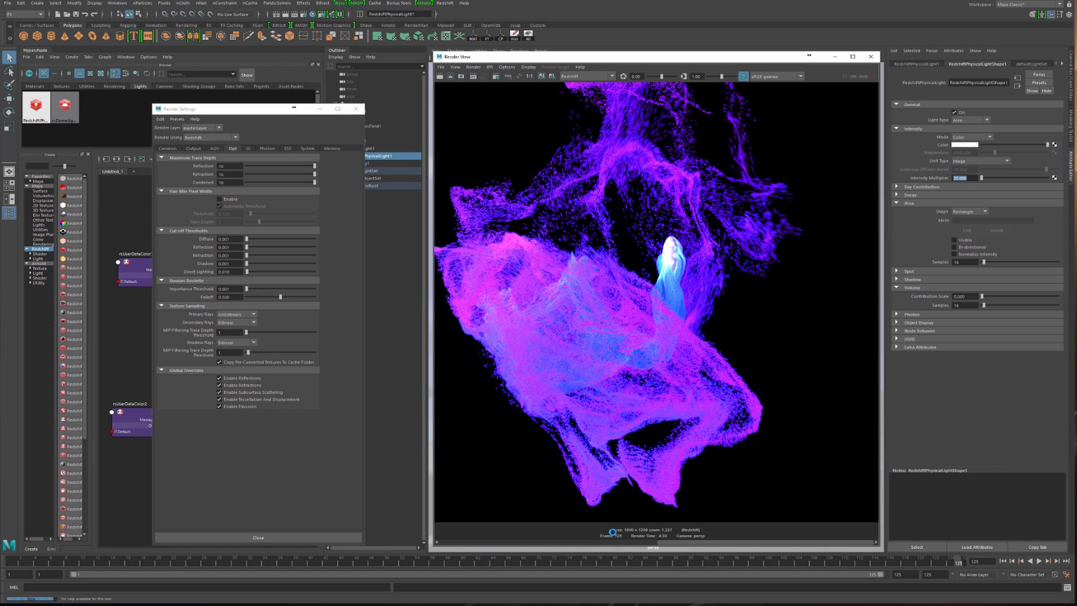
- Inspect the cloth-like lower particle mass, compare it with the whole figure, and check the frame's render time
{"action": "scroll", "coordinate": [538, 385], "scroll_direction": "up", "scroll_amount": 3}
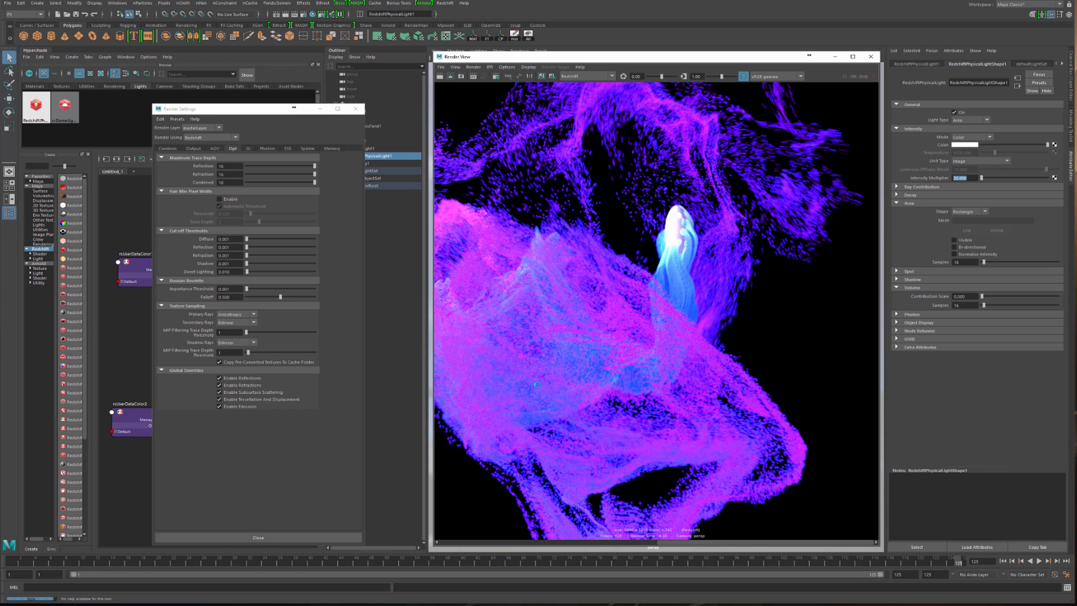
{"action": "middle_click_drag", "start_coordinate": [695, 326], "coordinate": [808, 281], "text": "alt"}
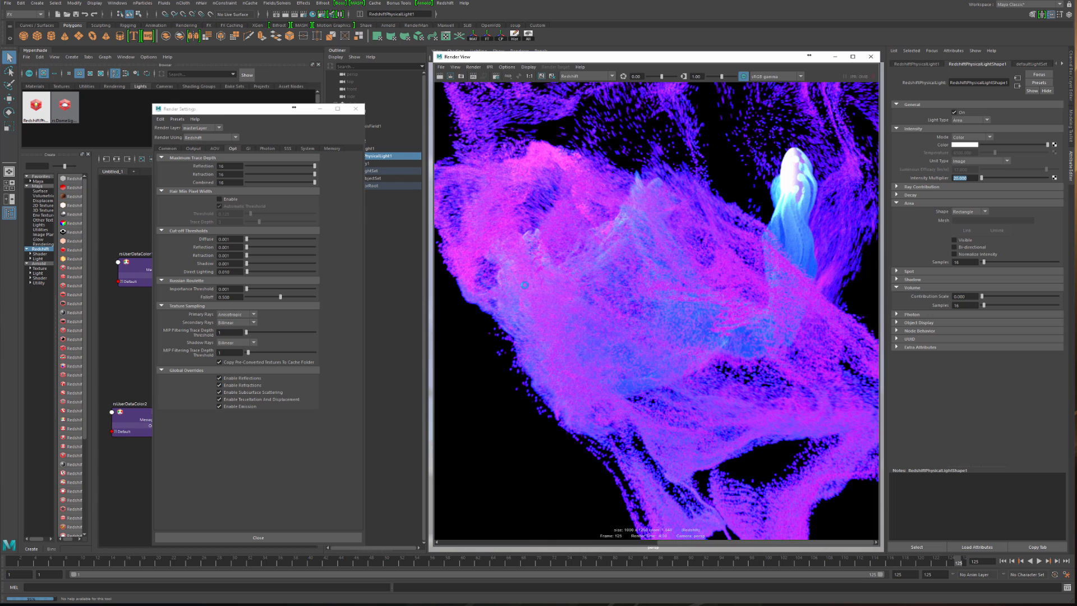
{"action": "scroll", "coordinate": [575, 373], "scroll_direction": "up", "scroll_amount": 1}
{"action": "scroll", "coordinate": [620, 525], "scroll_direction": "up", "scroll_amount": 1}
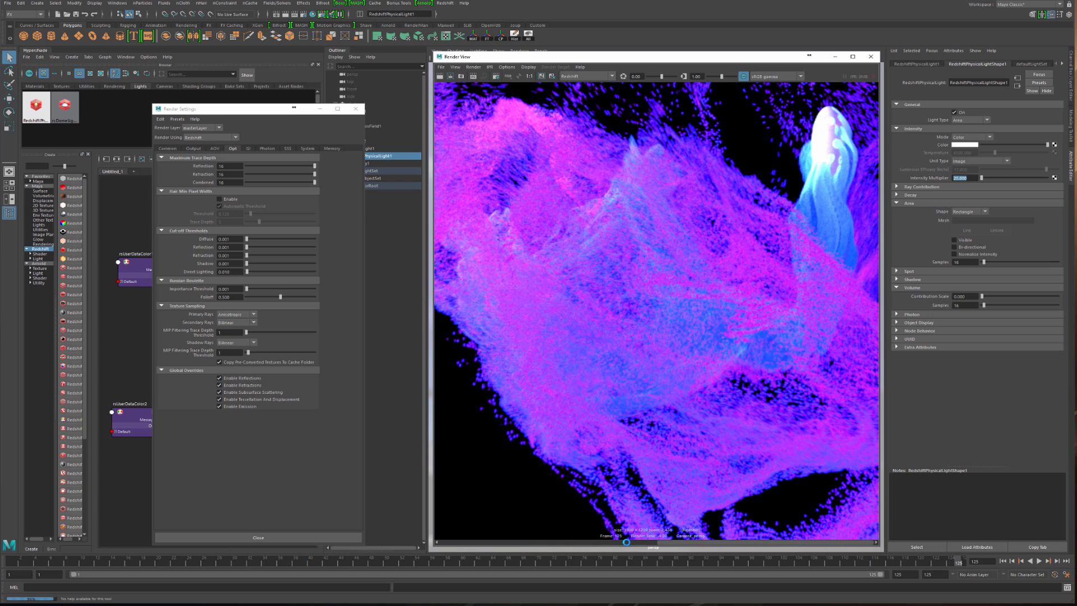
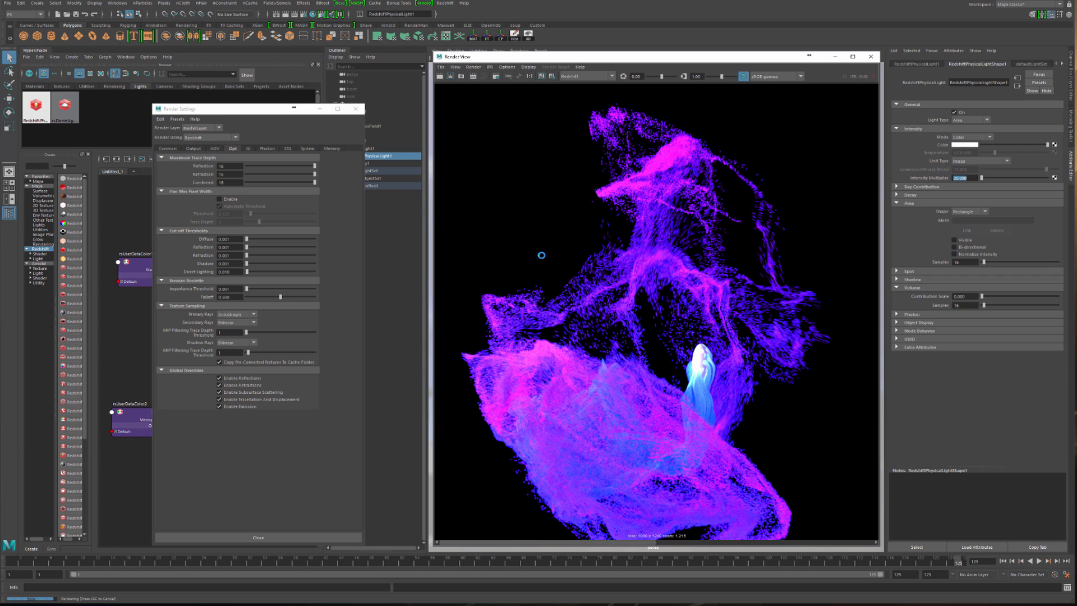
{"action": "scroll", "coordinate": [639, 361], "scroll_direction": "down", "scroll_amount": 1}
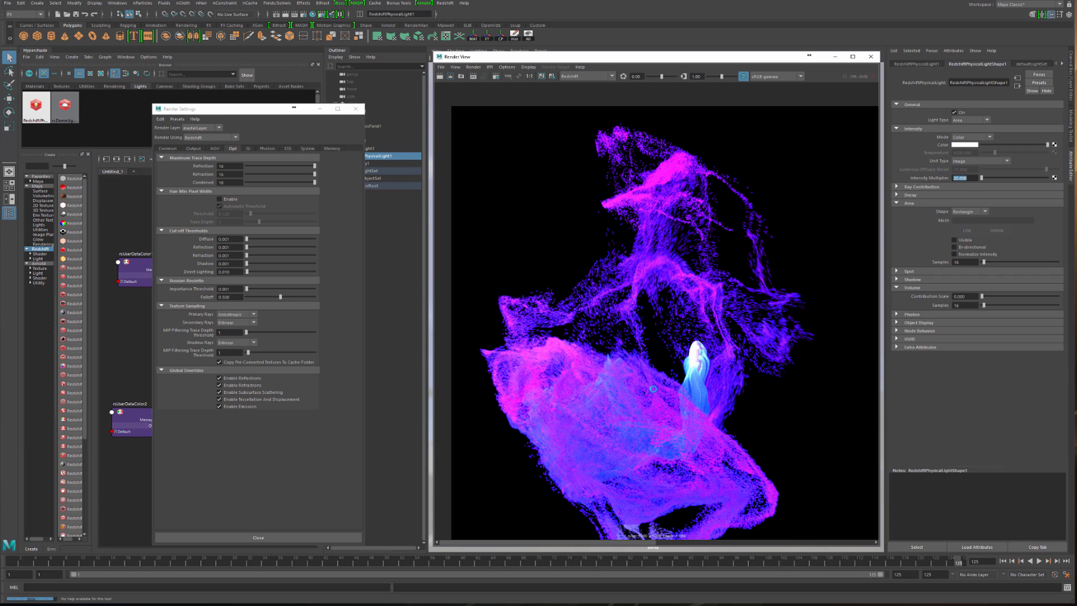
{"action": "middle_click_drag", "start_coordinate": [653, 390], "coordinate": [640, 355], "text": "alt"}
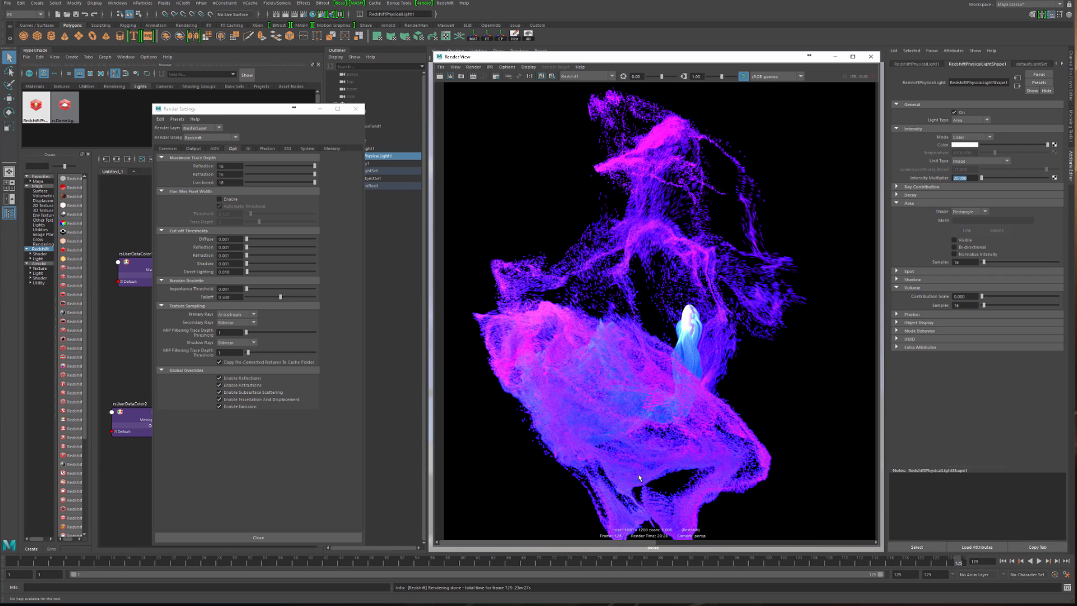
{"action": "left_click", "coordinate": [664, 543]}
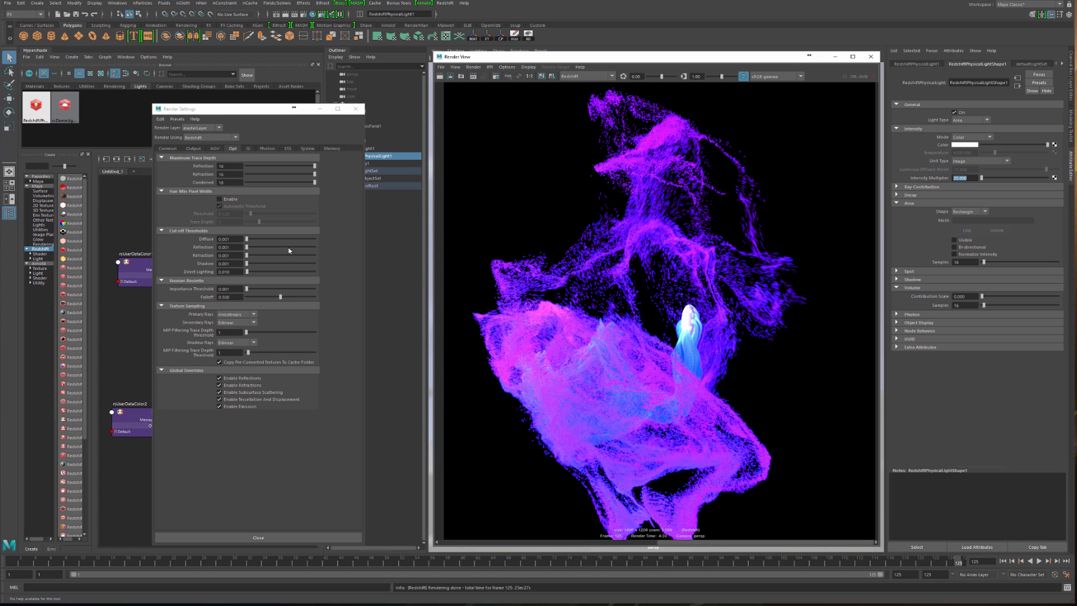
- Recheck the output, AOV, GI and optimization settings against the finished render and its render statistics
{"action": "left_click", "coordinate": [193, 149]}
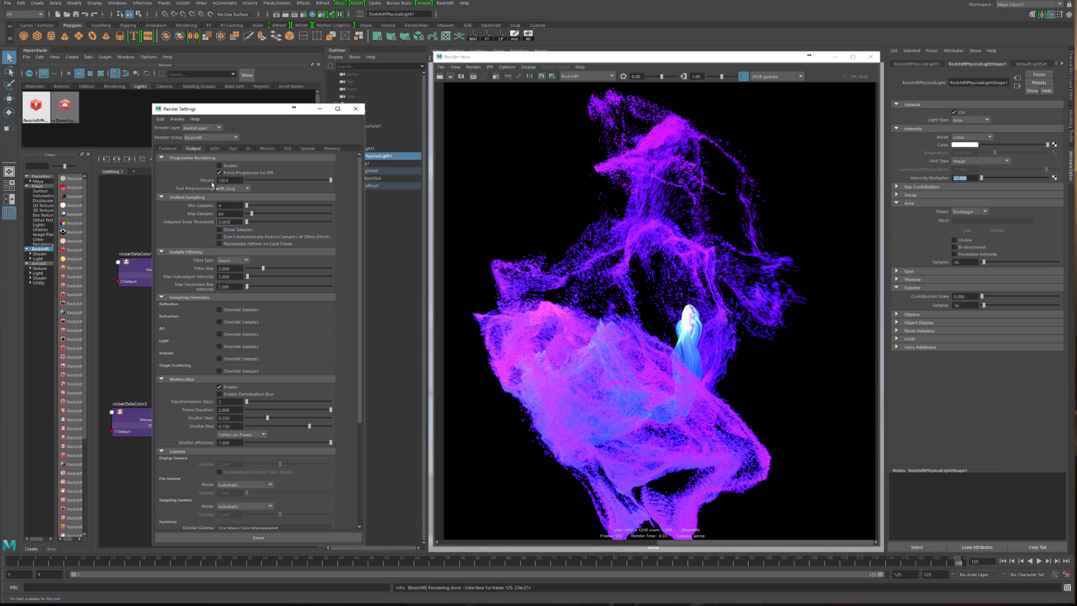
{"action": "left_click", "coordinate": [231, 150]}
{"action": "left_click", "coordinate": [216, 149]}
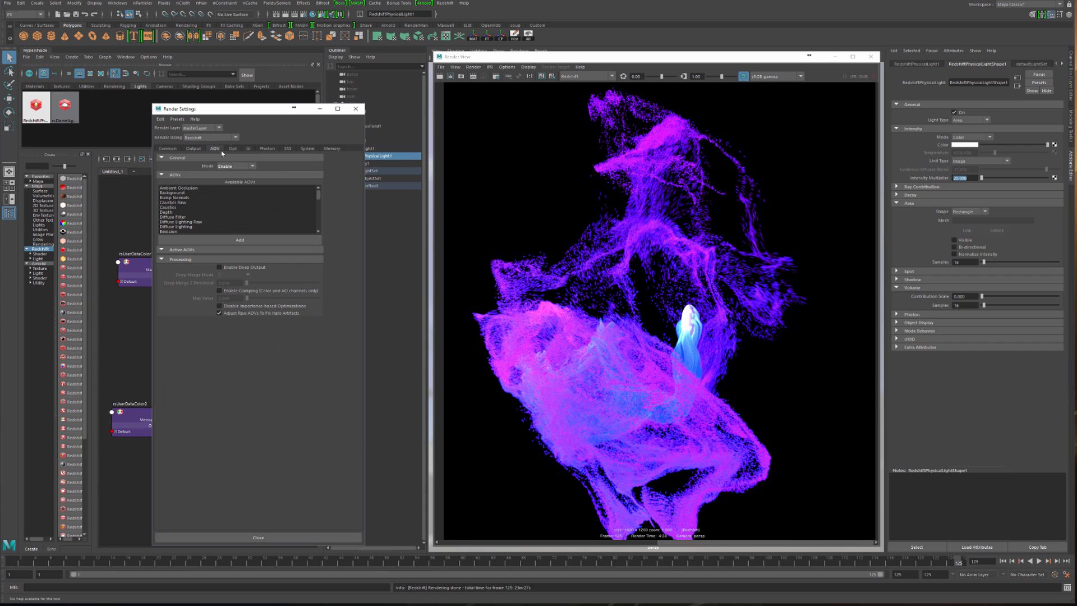
{"action": "left_click", "coordinate": [249, 149]}
{"action": "left_click", "coordinate": [235, 149]}
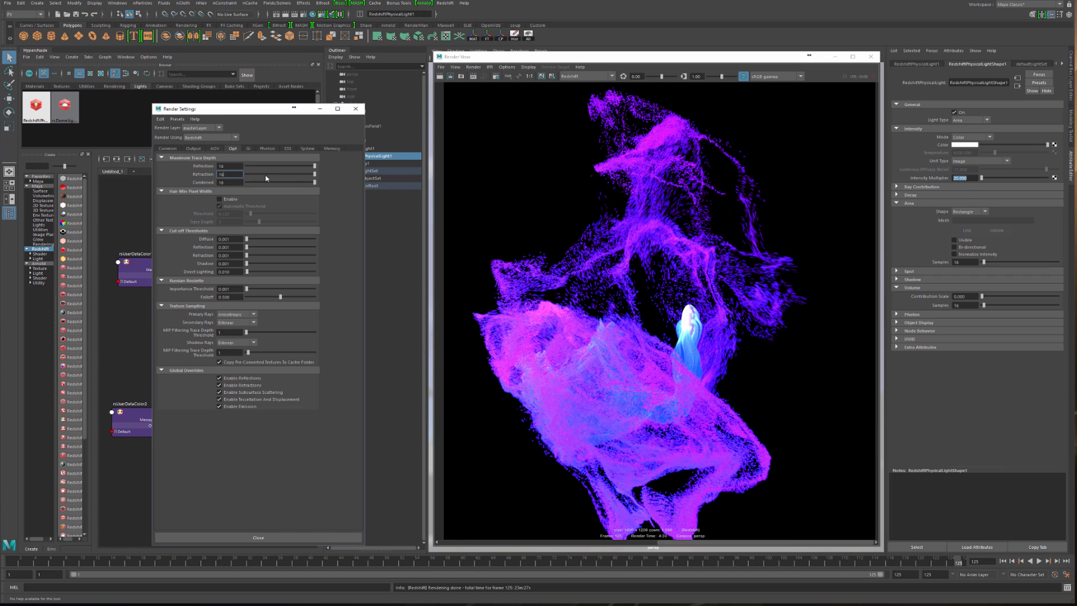
{"action": "left_click", "coordinate": [667, 543]}
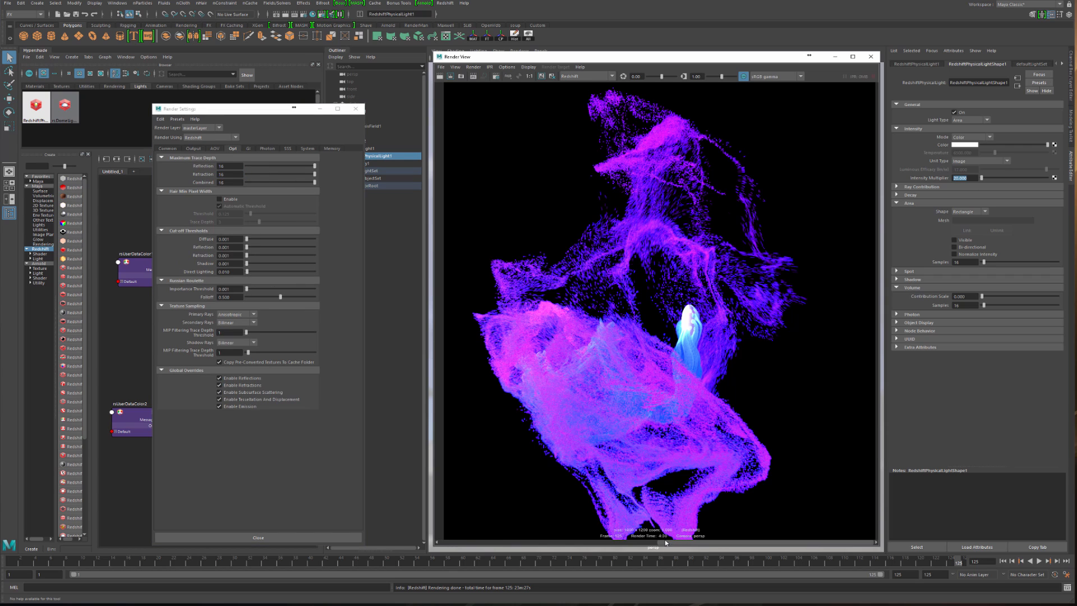
{"action": "left_click", "coordinate": [615, 547]}
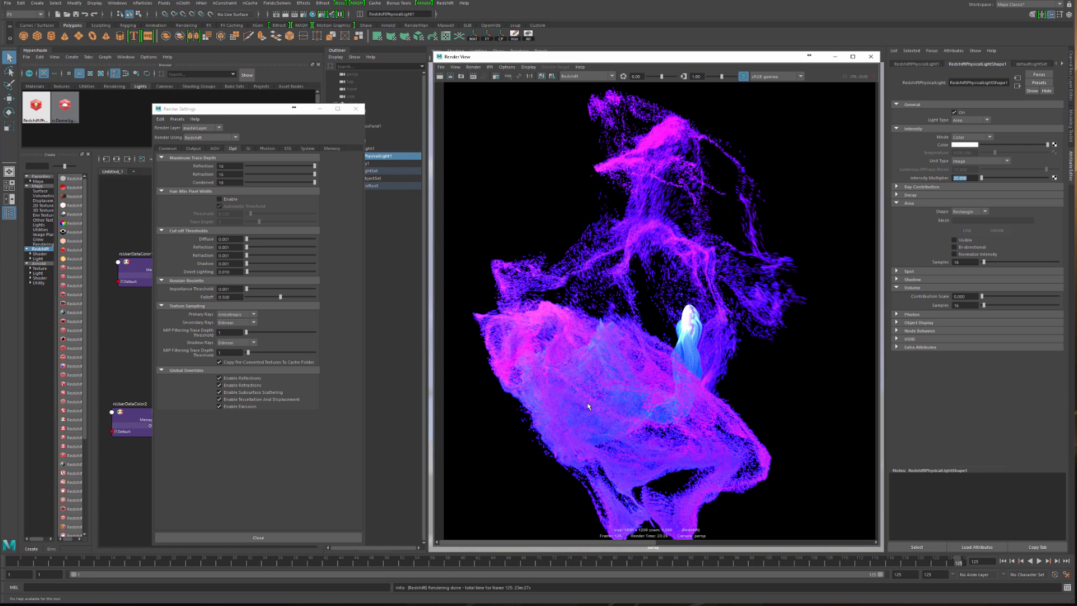
{"action": "middle_click_drag", "start_coordinate": [669, 420], "coordinate": [662, 363], "text": "alt"}
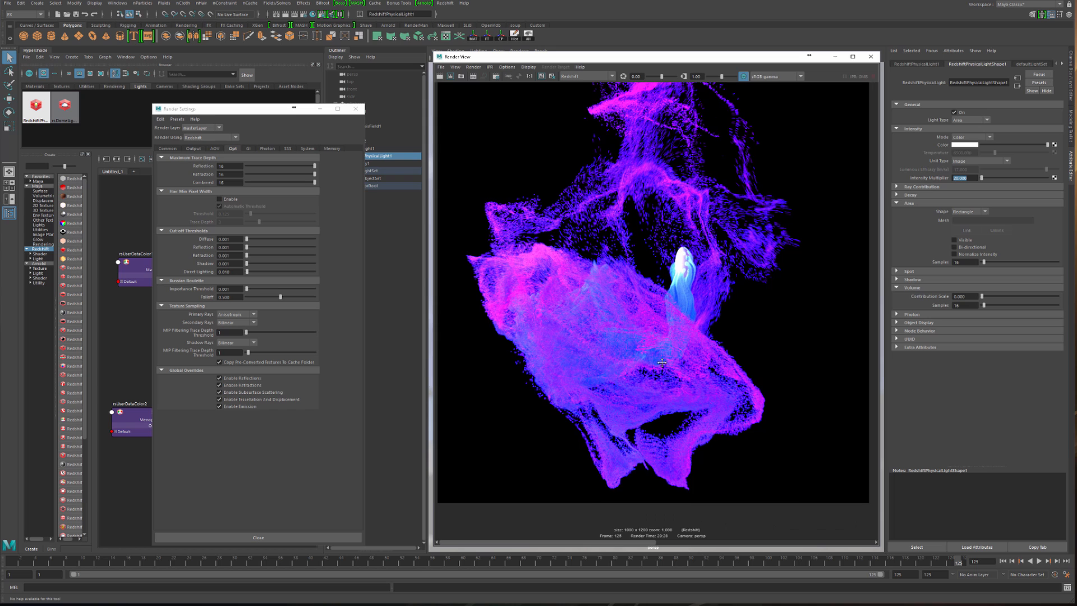
- Examine the rendered particles' color blending and fine detail around the pink left edge and blue center, then compare them with the full figure
{"action": "scroll", "coordinate": [702, 372], "scroll_direction": "up", "scroll_amount": 3}
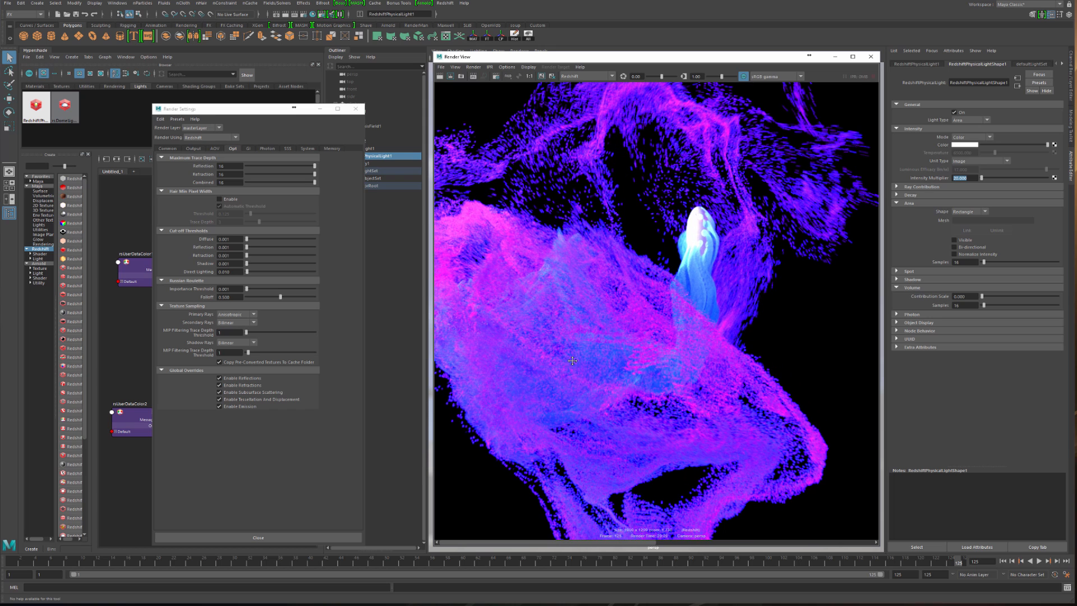
{"action": "middle_click_drag", "start_coordinate": [643, 355], "coordinate": [715, 351], "text": "alt"}
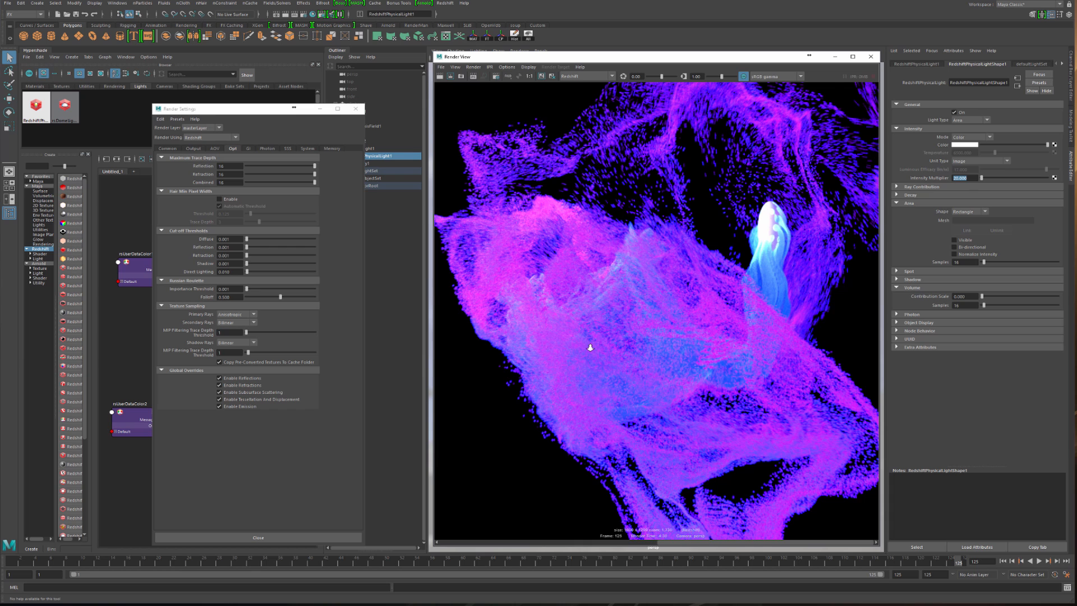
{"action": "scroll", "coordinate": [591, 348], "scroll_direction": "up", "scroll_amount": 4}
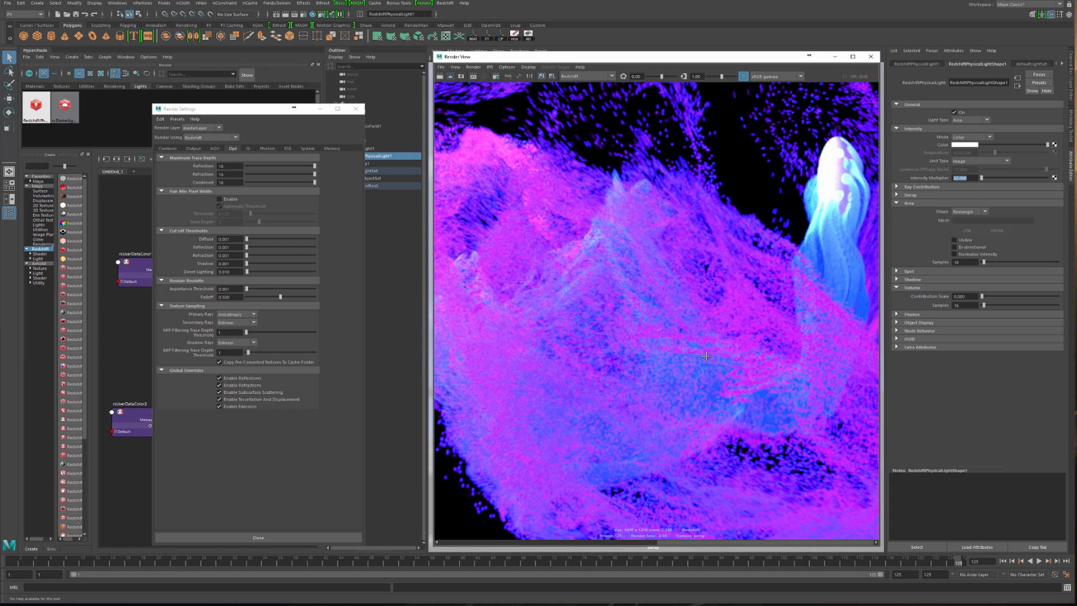
{"action": "middle_click_drag", "start_coordinate": [587, 300], "coordinate": [716, 359], "text": "alt"}
{"action": "middle_click_drag", "start_coordinate": [641, 236], "coordinate": [664, 251], "text": "alt"}
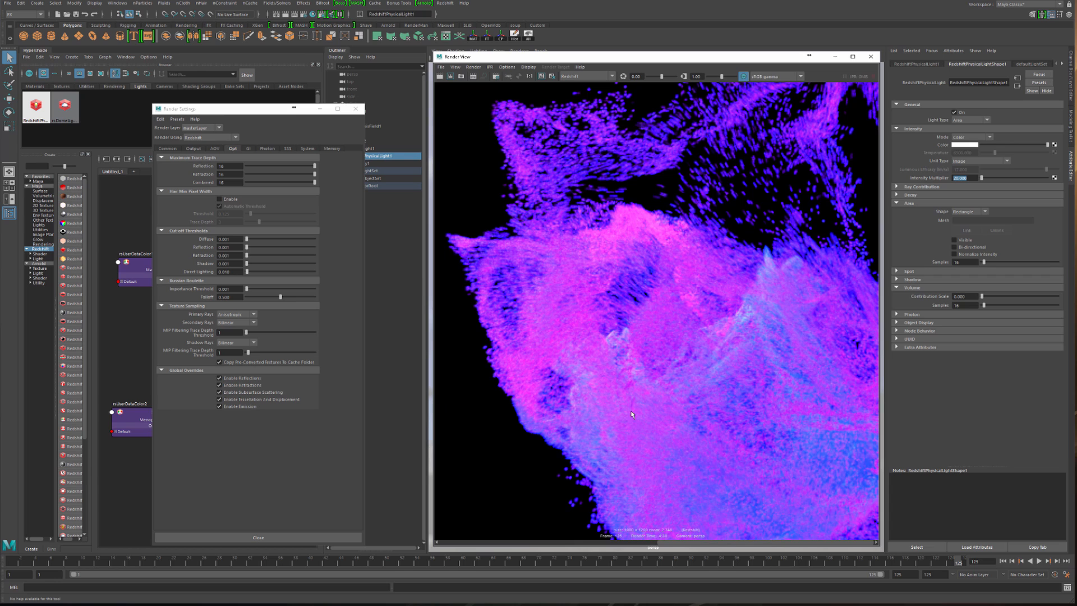
{"action": "left_click", "coordinate": [639, 544]}
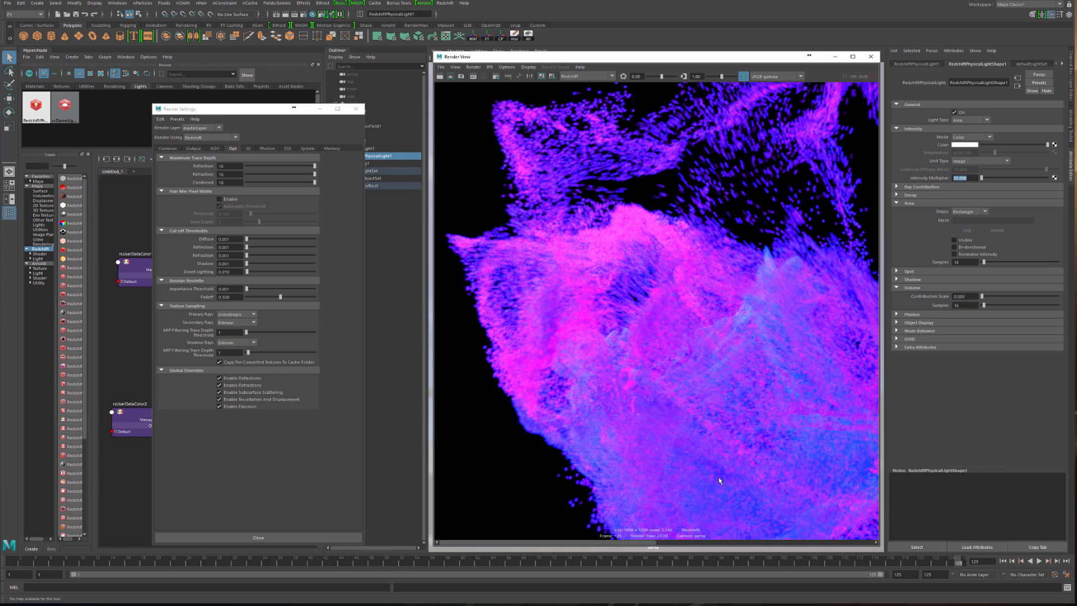
{"action": "middle_click_drag", "start_coordinate": [673, 392], "coordinate": [584, 300], "text": "alt"}
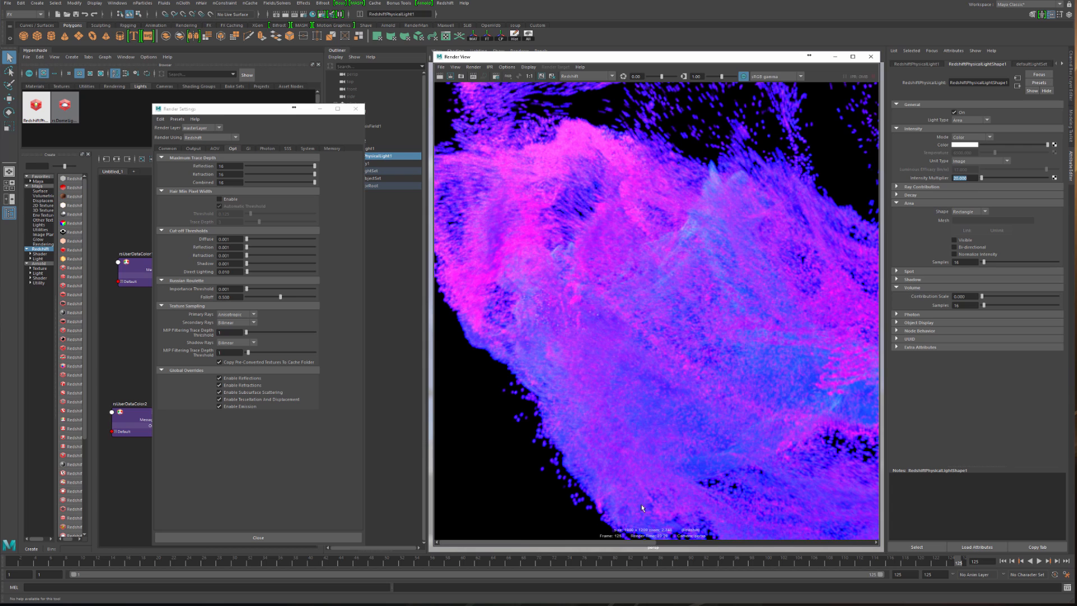
{"action": "left_click_drag", "start_coordinate": [675, 545], "coordinate": [509, 548]}
{"action": "scroll", "coordinate": [639, 306], "scroll_direction": "down", "scroll_amount": 6}
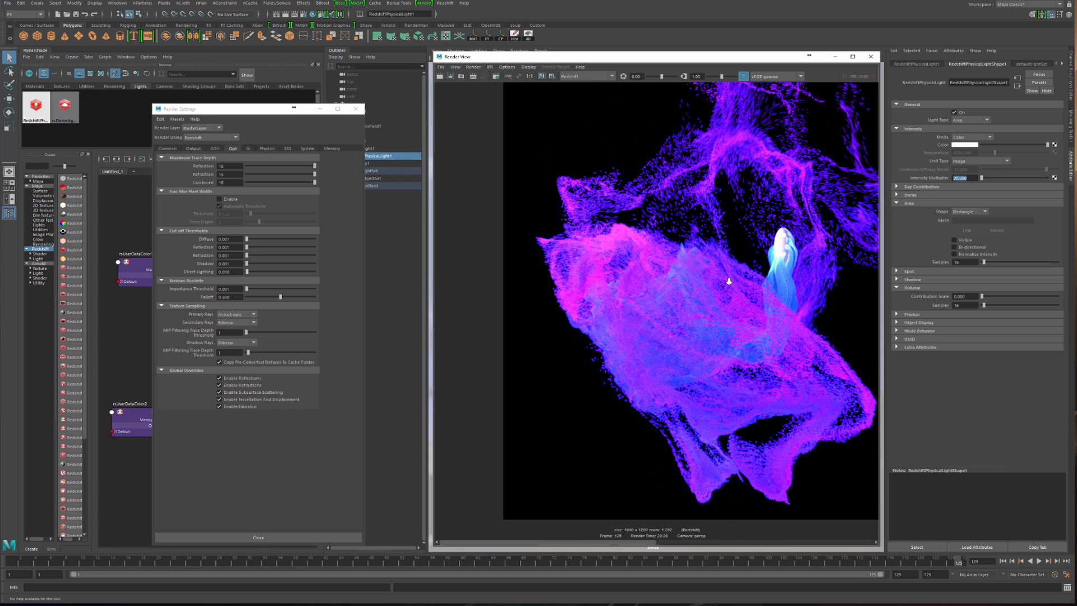
{"action": "scroll", "coordinate": [618, 327], "scroll_direction": "up", "scroll_amount": 3}
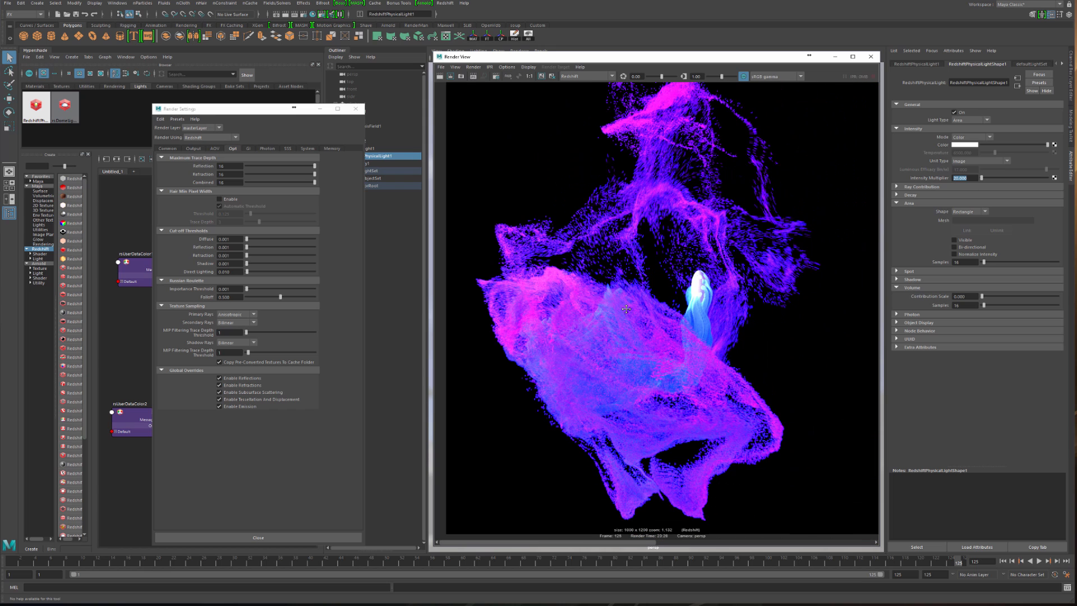
{"action": "scroll", "coordinate": [622, 303], "scroll_direction": "down", "scroll_amount": 1}
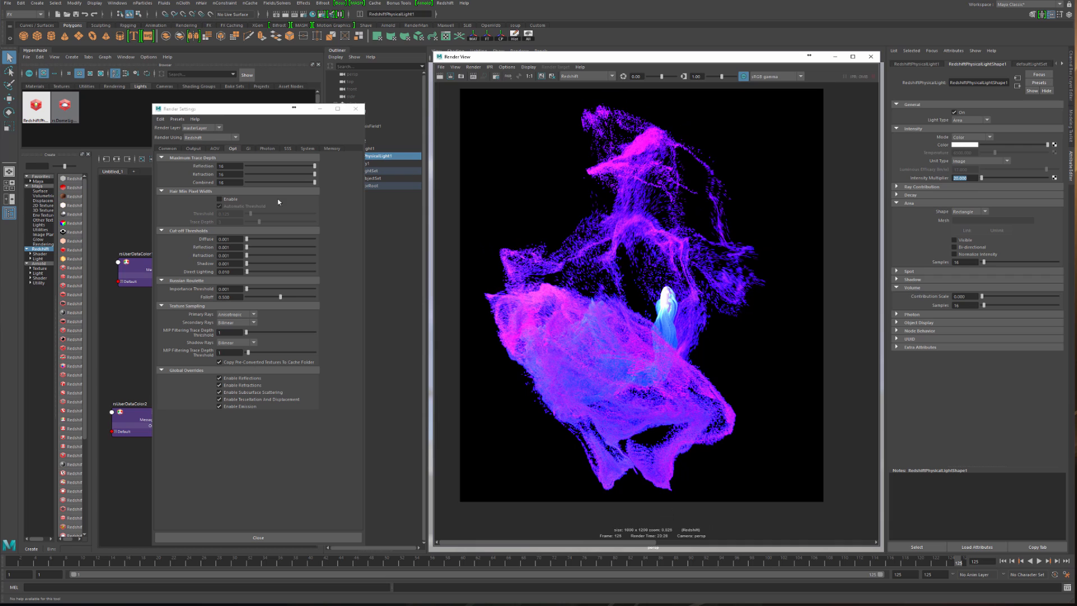